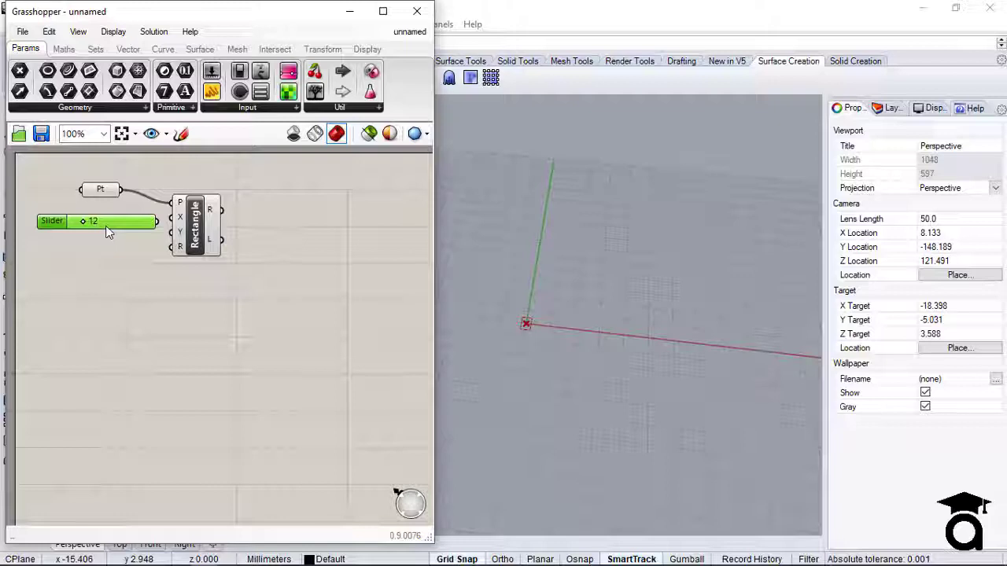
# Step: Duplicate the number slider, wire the two sliders to the Rectangle's X and Y sizes, and set both to 15
pyautogui.scroll(3, 63, 211)
pyautogui.keyDown('alt'); pyautogui.moveTo(116, 232); pyautogui.dragTo(116, 230); pyautogui.keyUp('alt')
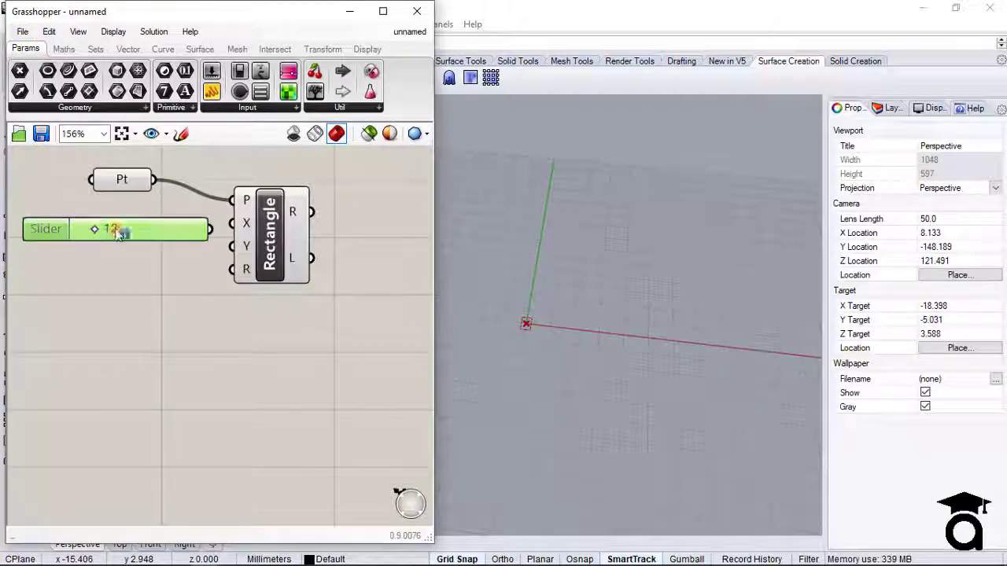
pyautogui.keyDown('alt'); pyautogui.moveTo(116, 300); pyautogui.dragTo(144, 267); pyautogui.keyUp('alt')
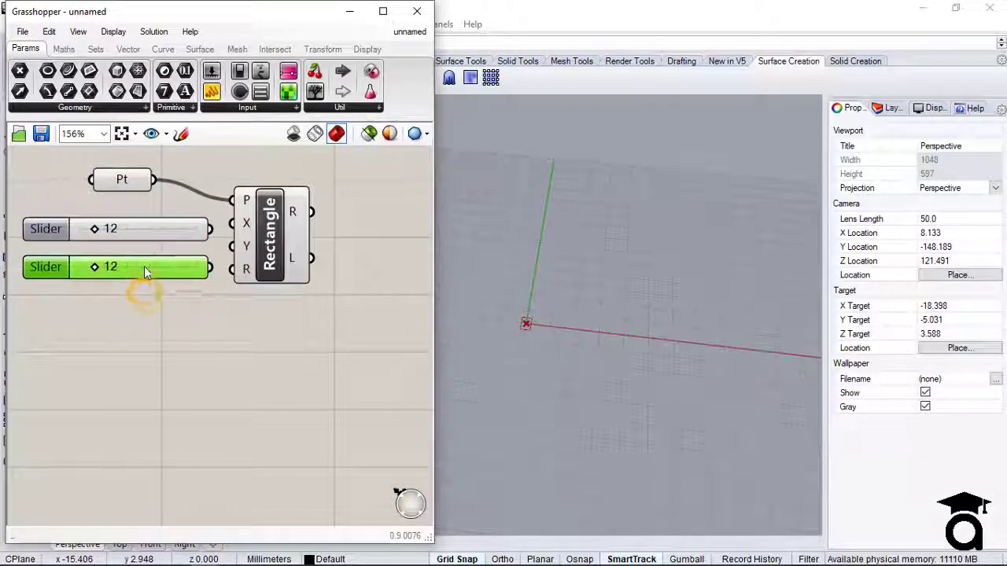
pyautogui.moveTo(211, 229); pyautogui.dragTo(283, 250)
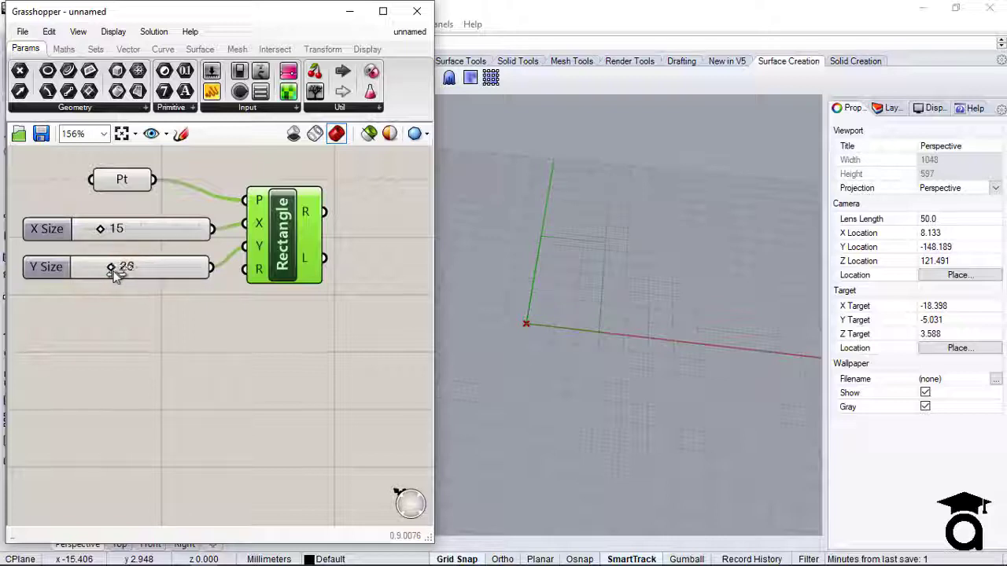
pyautogui.click(259, 347)
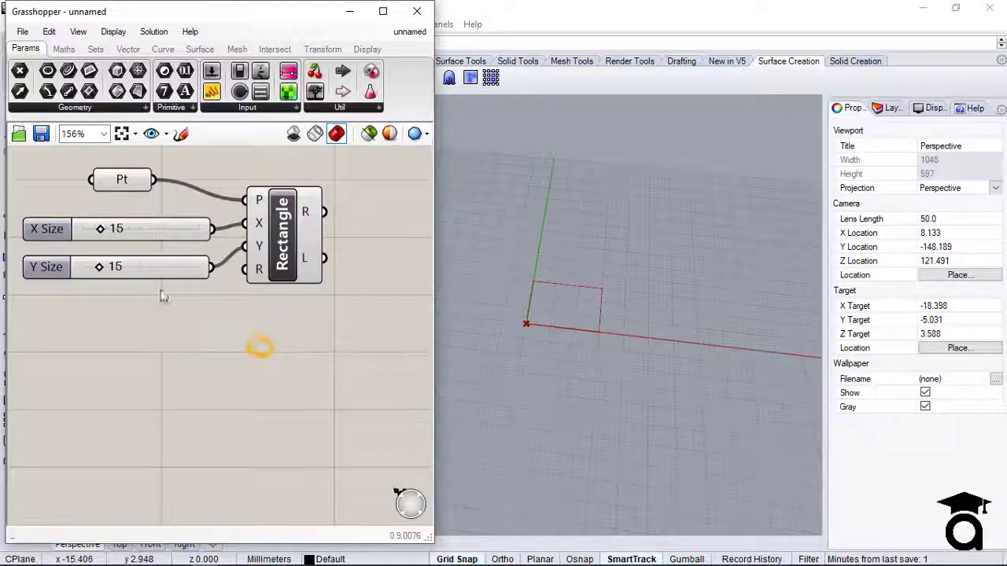
# Step: Add a Divide Curve component and wire the Rectangle's curve output to its curve input
pyautogui.scroll(-2, 154, 286)
pyautogui.click(329, 261)
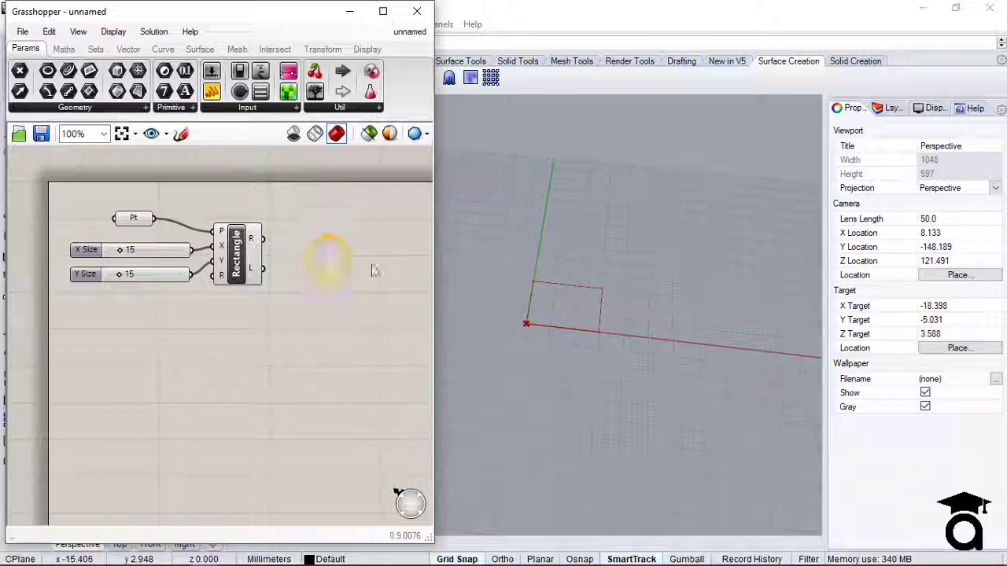
pyautogui.scroll(1, 373, 266)
pyautogui.doubleClick(361, 259)
pyautogui.write('div')
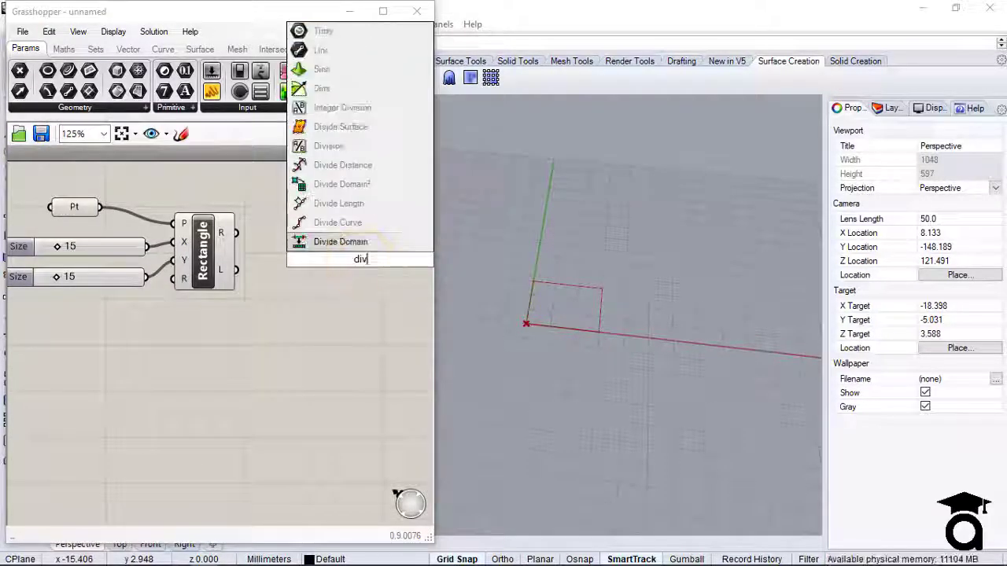
pyautogui.write('i')
pyautogui.press('Return')
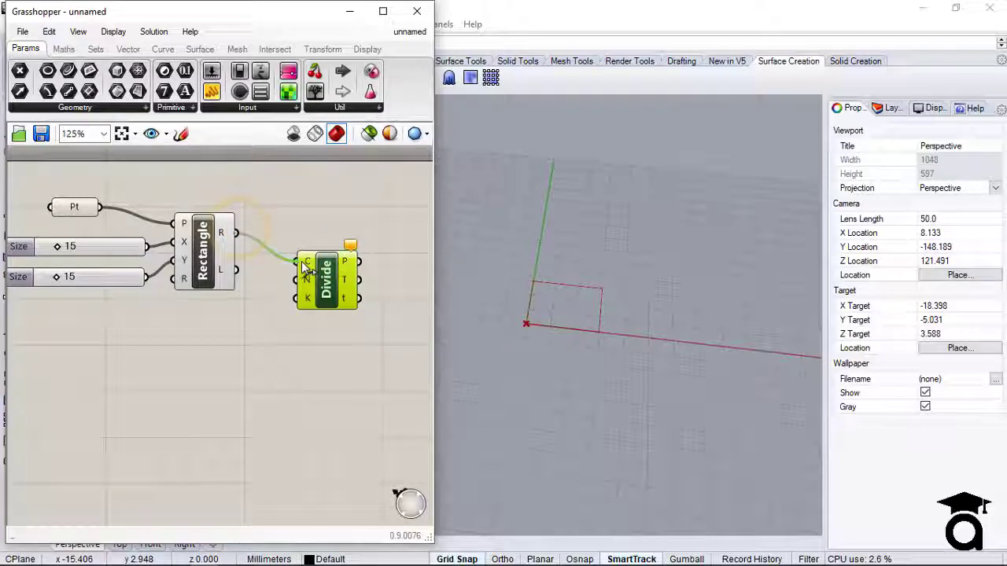
pyautogui.scroll(8, 508, 309)
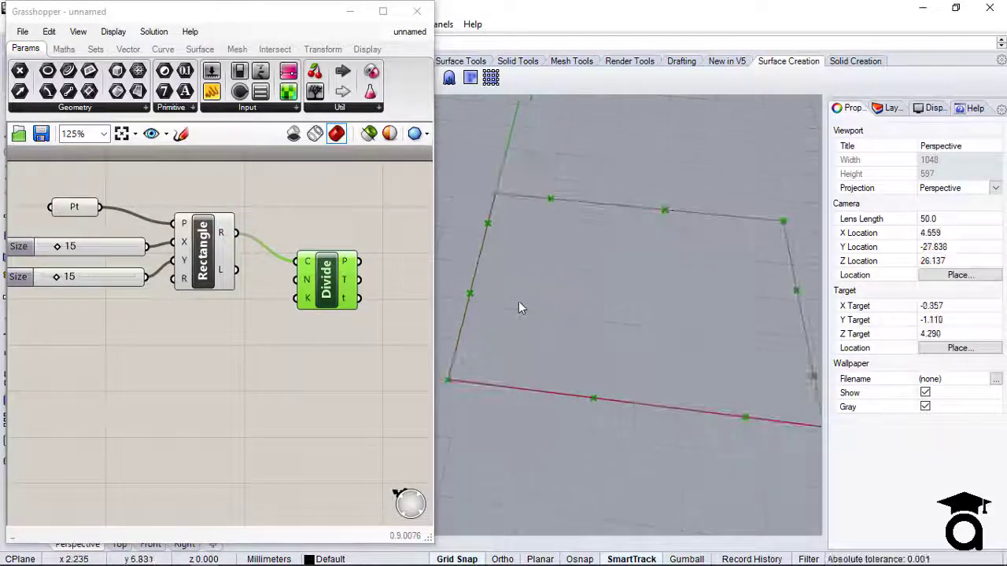
pyautogui.click(339, 345)
pyautogui.moveTo(335, 289); pyautogui.dragTo(339, 315)
pyautogui.click(255, 335)
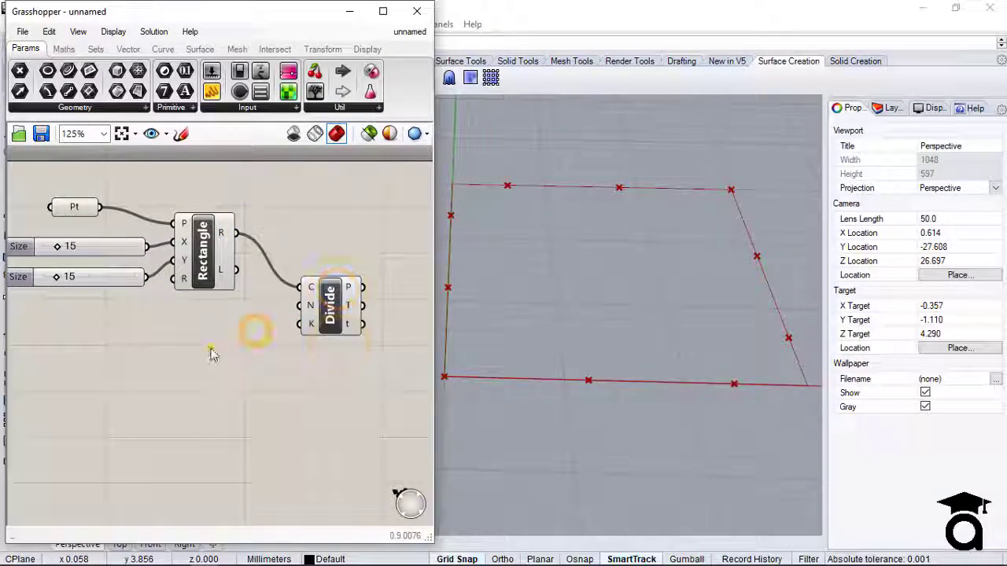
# Step: Create a number slider with value 12 and wire it to the Divide Curve component's count input
pyautogui.doubleClick(210, 348)
pyautogui.write('12')
pyautogui.press('Return')
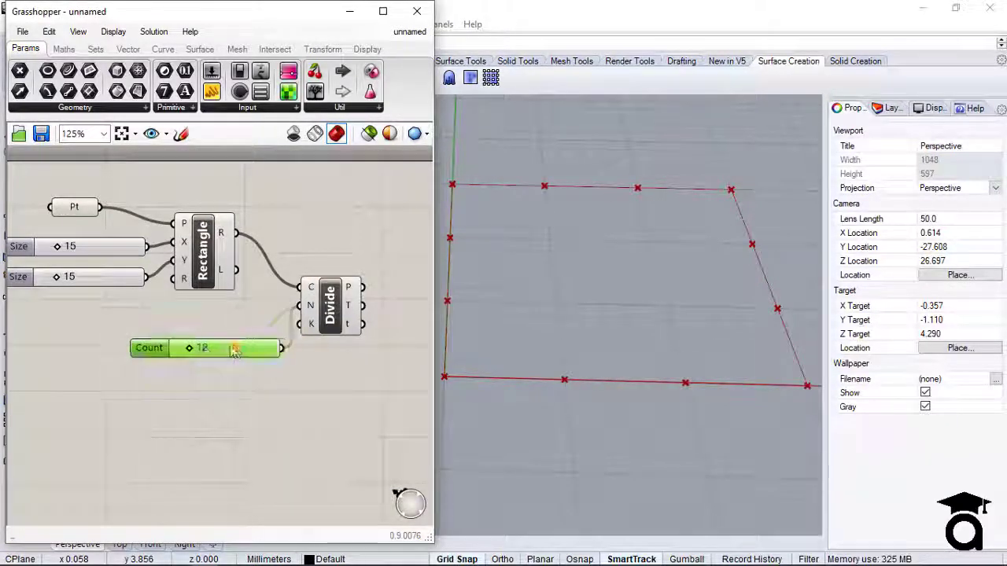
pyautogui.moveTo(234, 351); pyautogui.dragTo(198, 343)
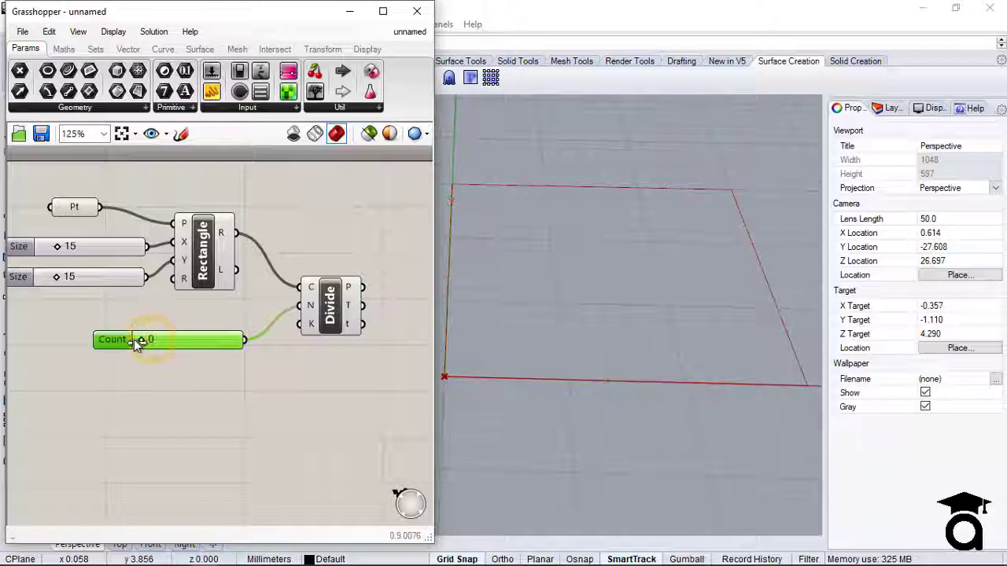
# Step: Set the rectangle's division count slider to 40
pyautogui.click(552, 352)
pyautogui.scroll(-2, 657, 372)
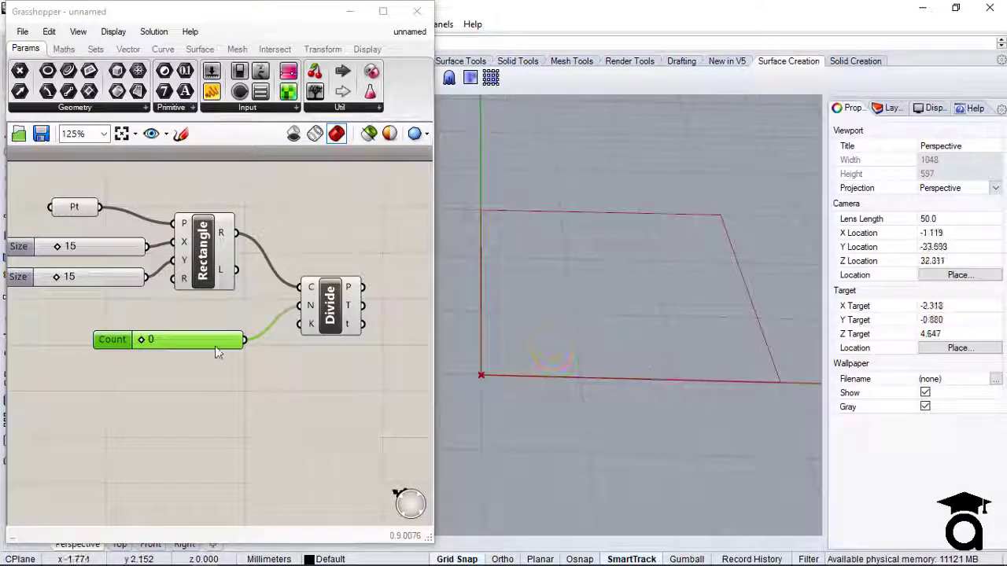
pyautogui.moveTo(144, 344); pyautogui.dragTo(180, 346)
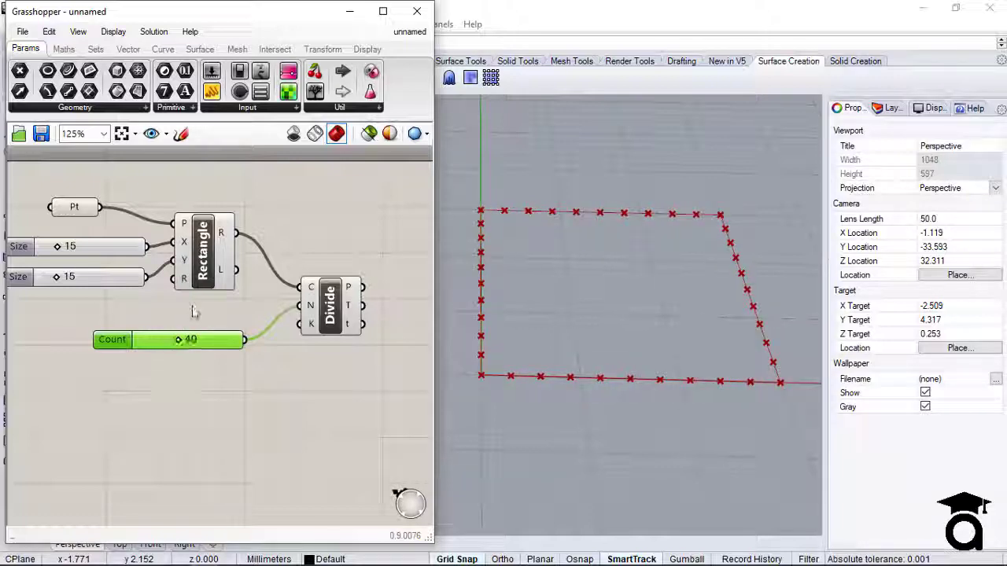
pyautogui.moveTo(597, 334); pyautogui.dragTo(692, 239, button='right')
# Step: Add a two-point Line component and wire the rectangle's division points to its start point input A
pyautogui.scroll(-3, 217, 383)
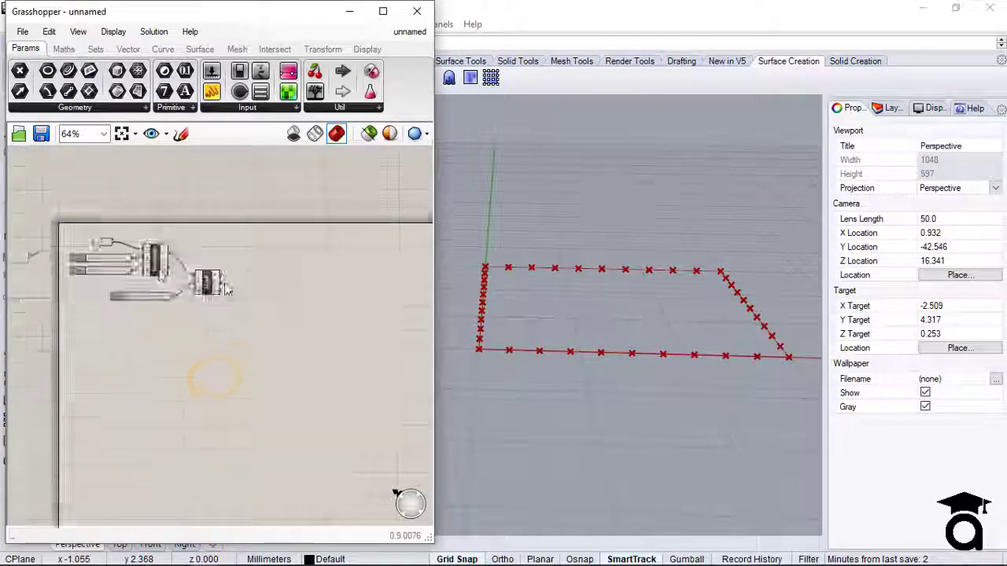
pyautogui.scroll(2, 248, 306)
pyautogui.doubleClick(262, 269)
pyautogui.write('li')
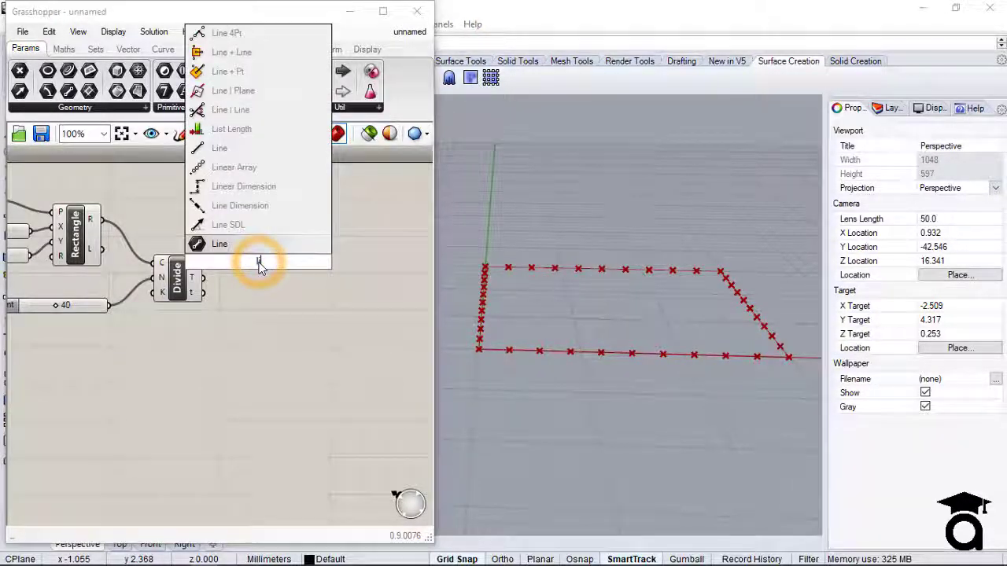
pyautogui.write('ne')
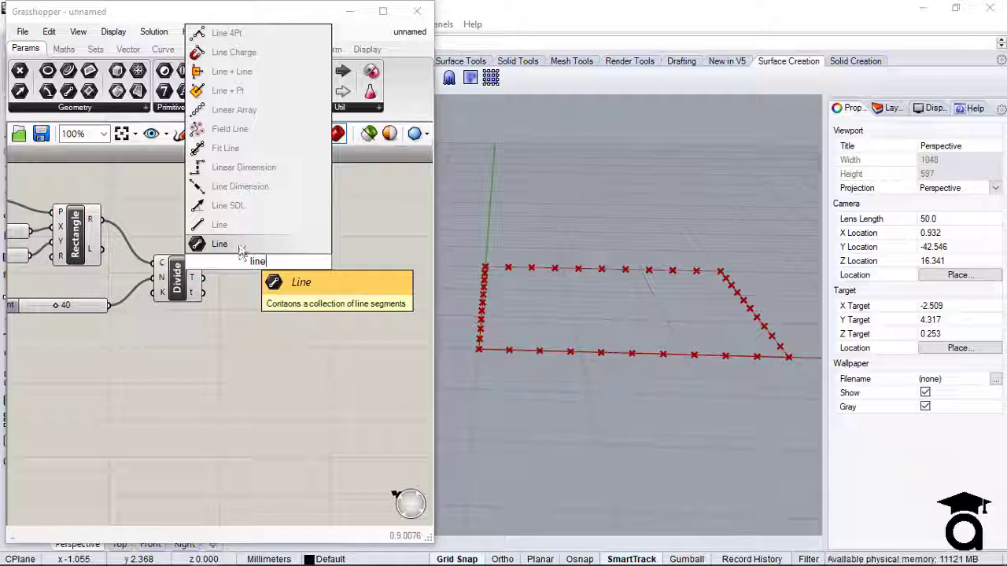
pyautogui.click(236, 245)
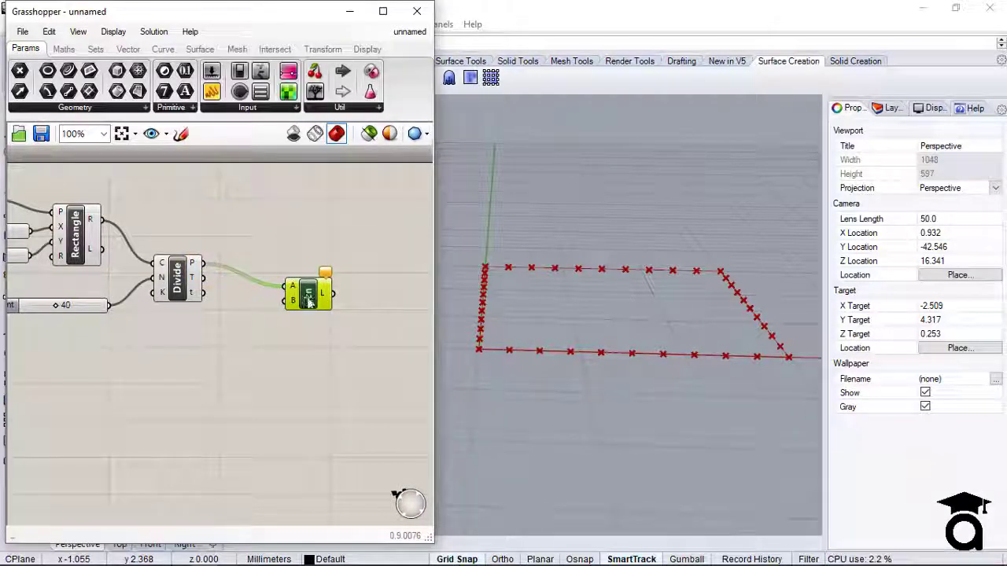
pyautogui.moveTo(309, 303); pyautogui.dragTo(291, 319)
# Step: Add a Unit Z vector component and wire its output to the Line component's end point input B
pyautogui.doubleClick(243, 342)
pyautogui.write('z')
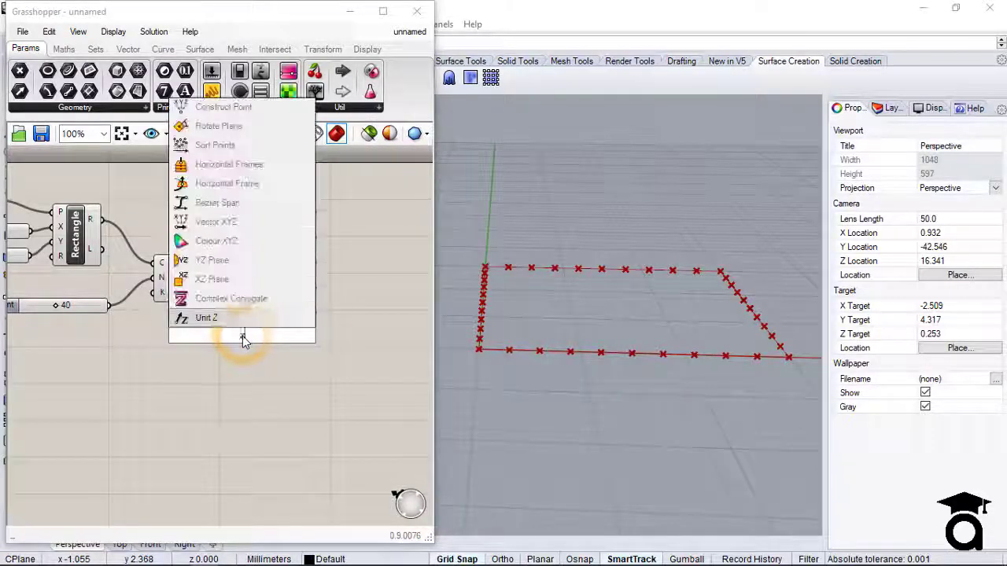
pyautogui.click(260, 320)
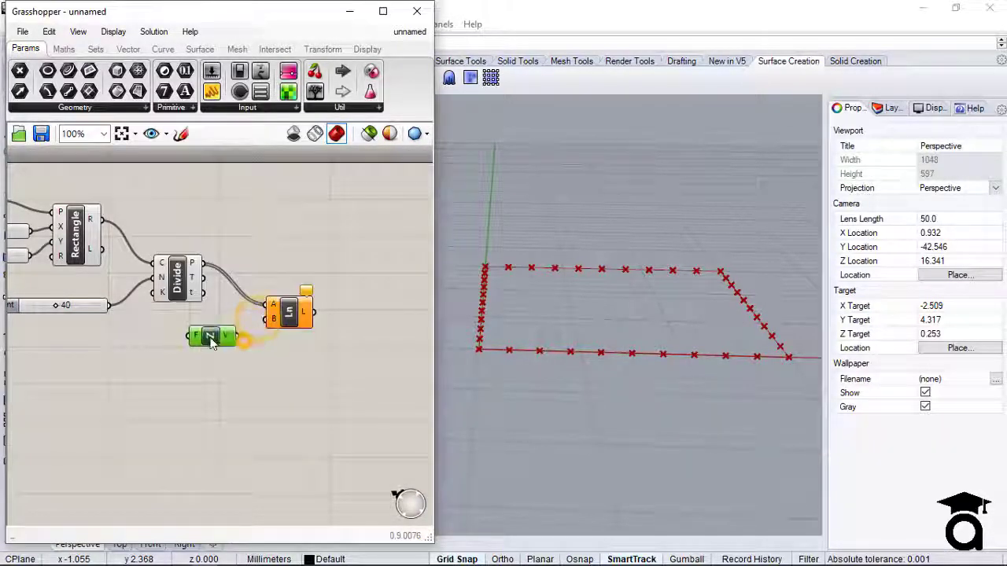
pyautogui.moveTo(268, 331); pyautogui.dragTo(273, 319)
pyautogui.moveTo(213, 344); pyautogui.dragTo(217, 350)
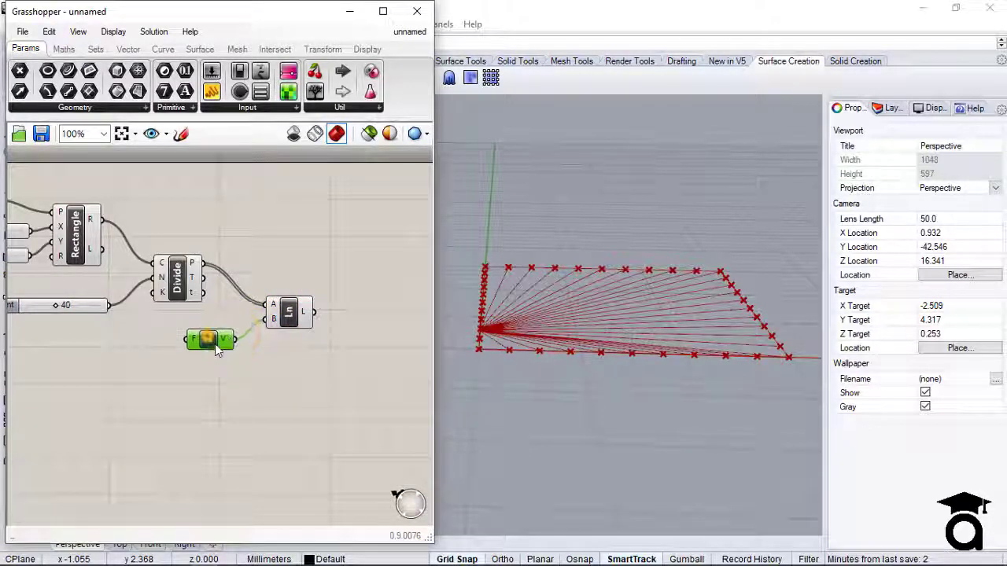
pyautogui.moveTo(528, 331); pyautogui.dragTo(566, 315, button='right')
# Step: Create a number slider with value 23 and wire it to the Unit Z component's factor input
pyautogui.doubleClick(319, 379)
pyautogui.write('2')
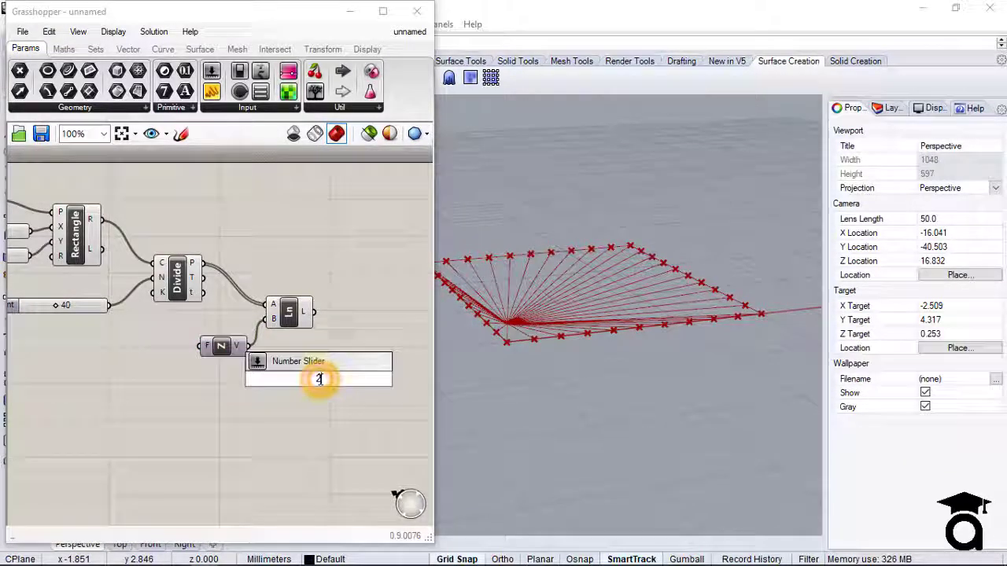
pyautogui.write('3')
pyautogui.press('Return')
pyautogui.moveTo(302, 381); pyautogui.dragTo(118, 361)
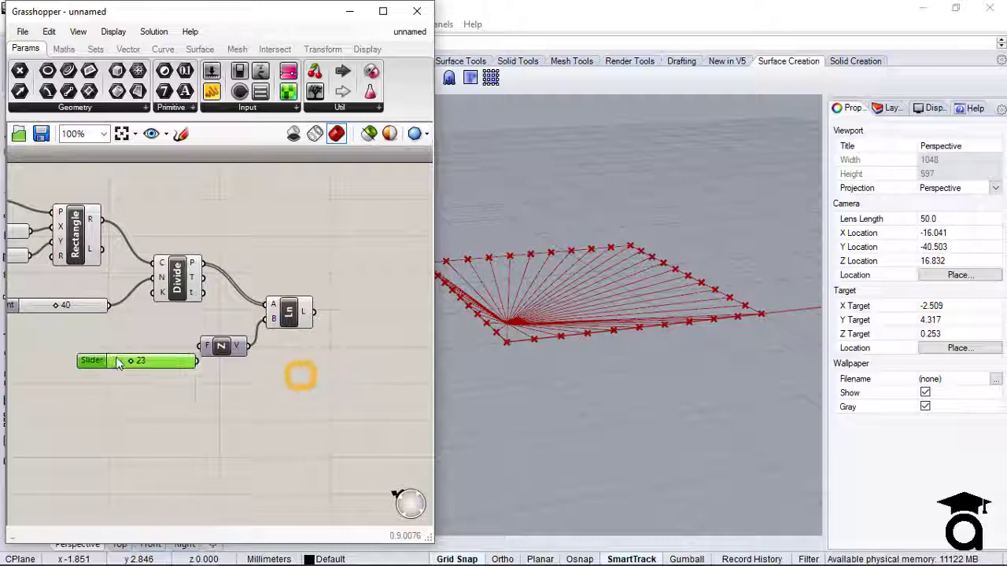
pyautogui.moveTo(202, 357); pyautogui.dragTo(207, 347)
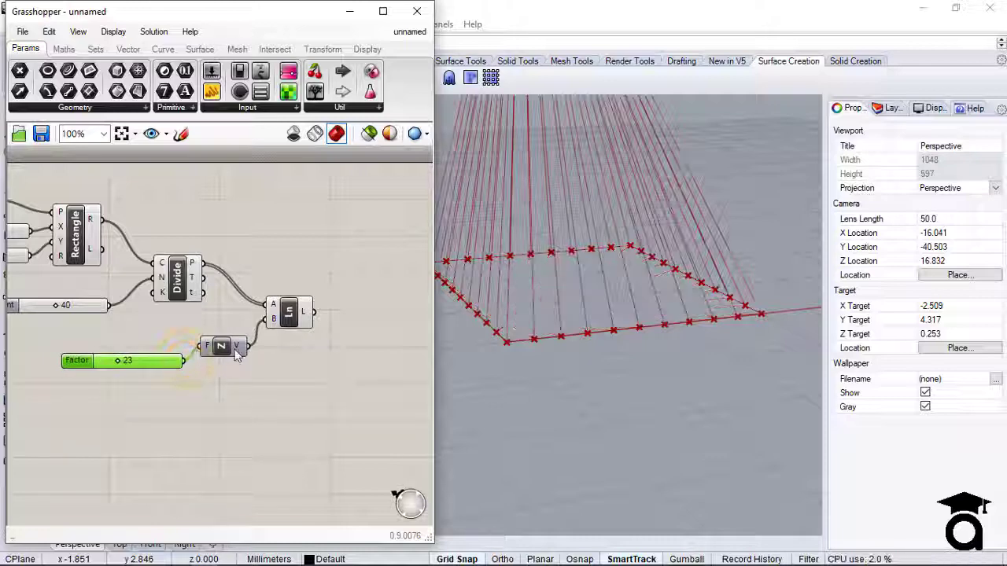
# Step: Lower the apex of the lines by setting the Unit Z factor slider to 16
pyautogui.moveTo(580, 332); pyautogui.dragTo(589, 360, button='right')
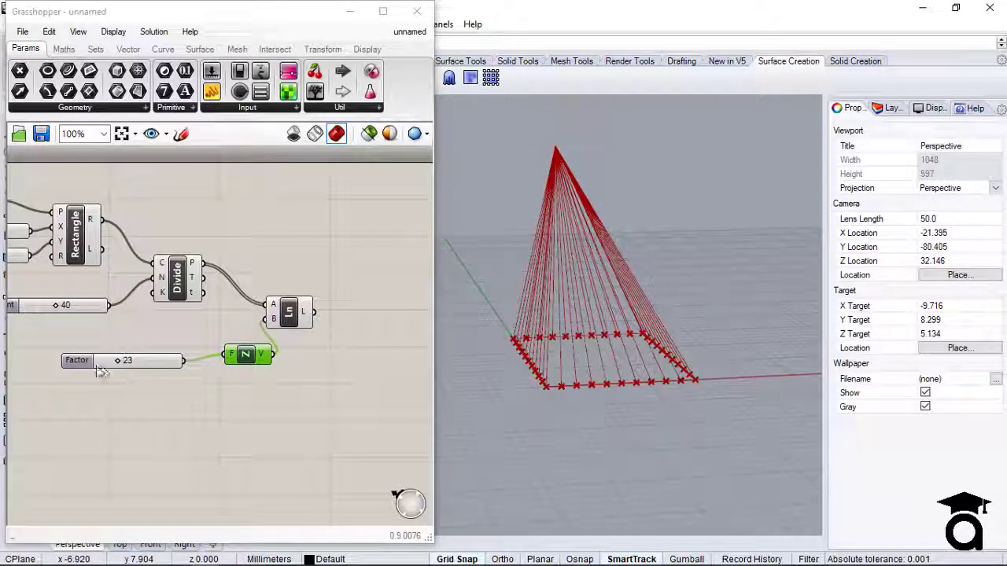
pyautogui.moveTo(122, 368)
pyautogui.mouseDown()
pyautogui.moveTo(155, 364)
pyautogui.moveTo(102, 362)
pyautogui.moveTo(111, 362)
pyautogui.mouseUp()
pyautogui.moveTo(512, 341)
pyautogui.mouseDown(button='right')
pyautogui.moveTo(483, 400)
pyautogui.moveTo(535, 359)
pyautogui.moveTo(555, 363)
pyautogui.moveTo(602, 461)
pyautogui.moveTo(512, 456)
pyautogui.moveTo(508, 274)
pyautogui.moveTo(564, 227)
pyautogui.moveTo(649, 234)
pyautogui.moveTo(690, 278)
pyautogui.moveTo(724, 469)
pyautogui.moveTo(712, 484)
pyautogui.moveTo(540, 522)
pyautogui.moveTo(510, 495)
pyautogui.moveTo(469, 363)
pyautogui.moveTo(461, 292)
pyautogui.moveTo(511, 370)
pyautogui.moveTo(603, 414)
pyautogui.moveTo(542, 465)
pyautogui.moveTo(507, 316)
pyautogui.moveTo(522, 339)
pyautogui.mouseUp(button='right')
pyautogui.click(139, 249)
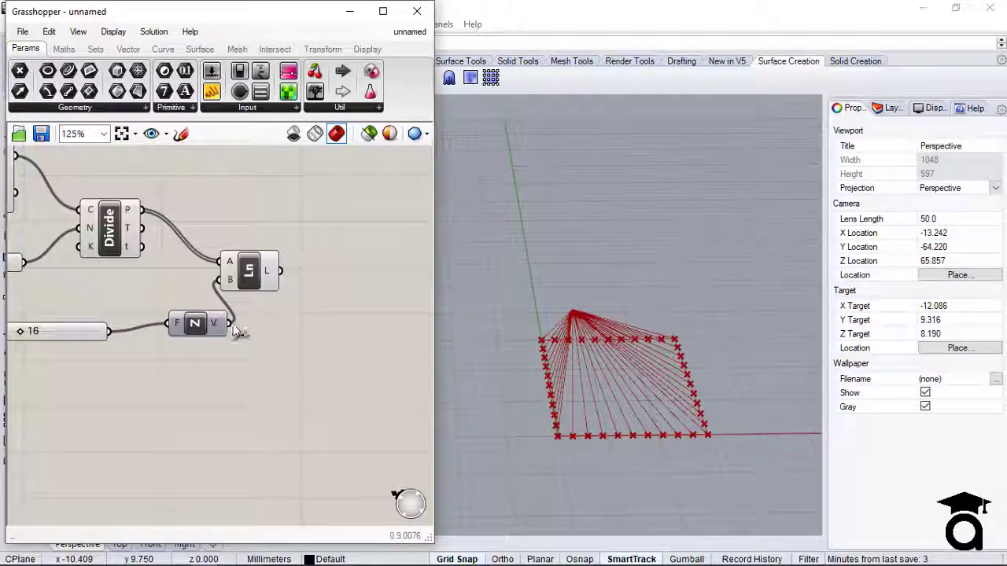
# Step: Add a second Divide Curve component and wire the Line output to its curve input
pyautogui.scroll(-1, 219, 317)
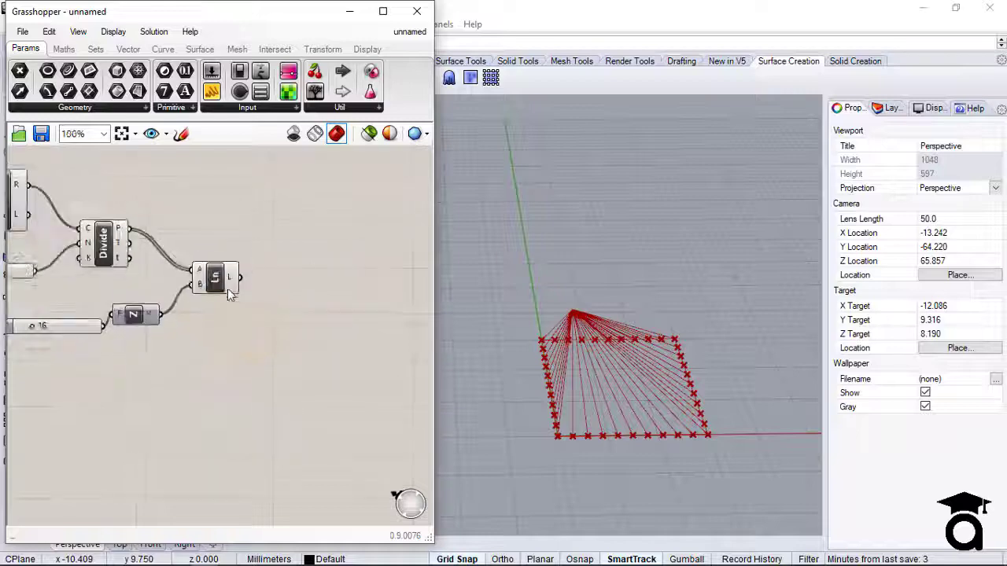
pyautogui.doubleClick(338, 254)
pyautogui.write('di')
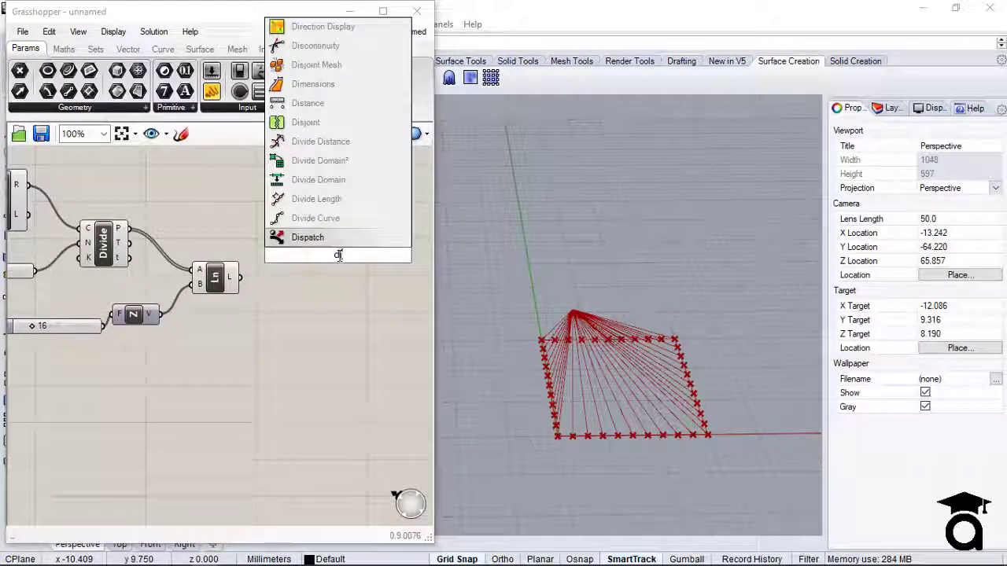
pyautogui.click(315, 217)
pyautogui.moveTo(329, 253); pyautogui.dragTo(328, 298)
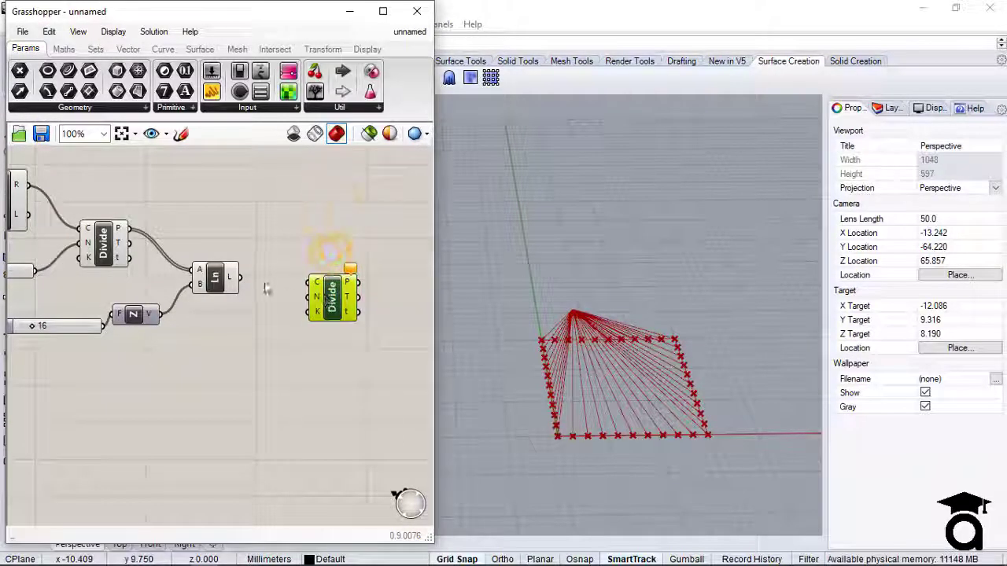
pyautogui.moveTo(250, 283); pyautogui.dragTo(309, 283)
pyautogui.moveTo(681, 312); pyautogui.dragTo(616, 301, button='right')
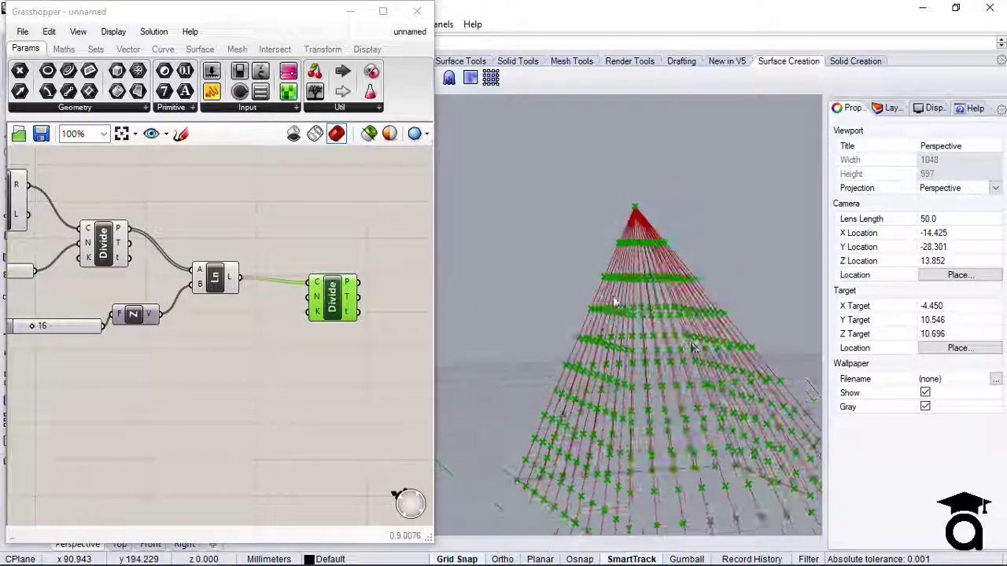
pyautogui.scroll(-8, 675, 334)
pyautogui.moveTo(739, 387); pyautogui.dragTo(695, 248, button='right')
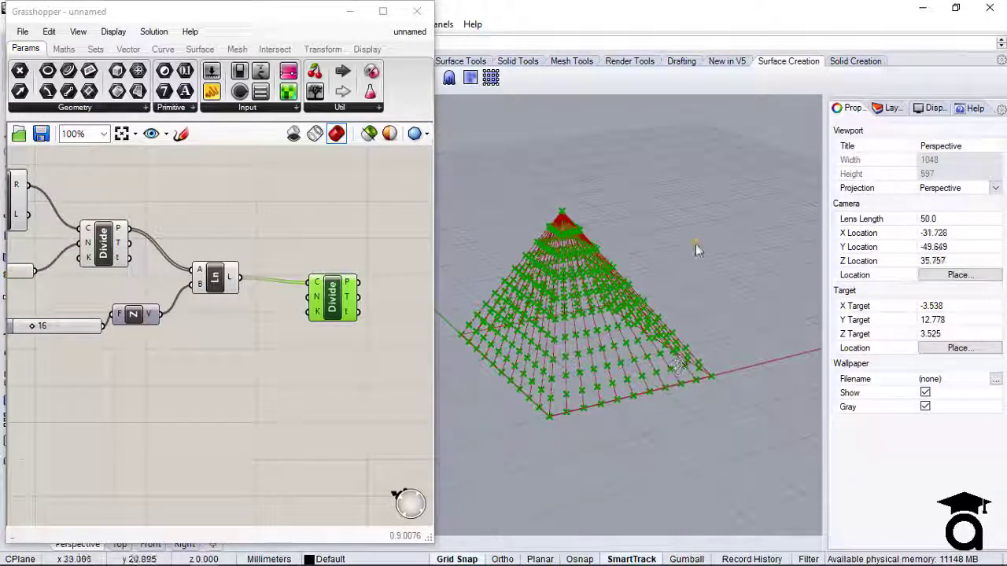
# Step: Create a number slider with value 12 and wire it to the second Divide Curve component's count input
pyautogui.click(344, 347)
pyautogui.scroll(1, 329, 295)
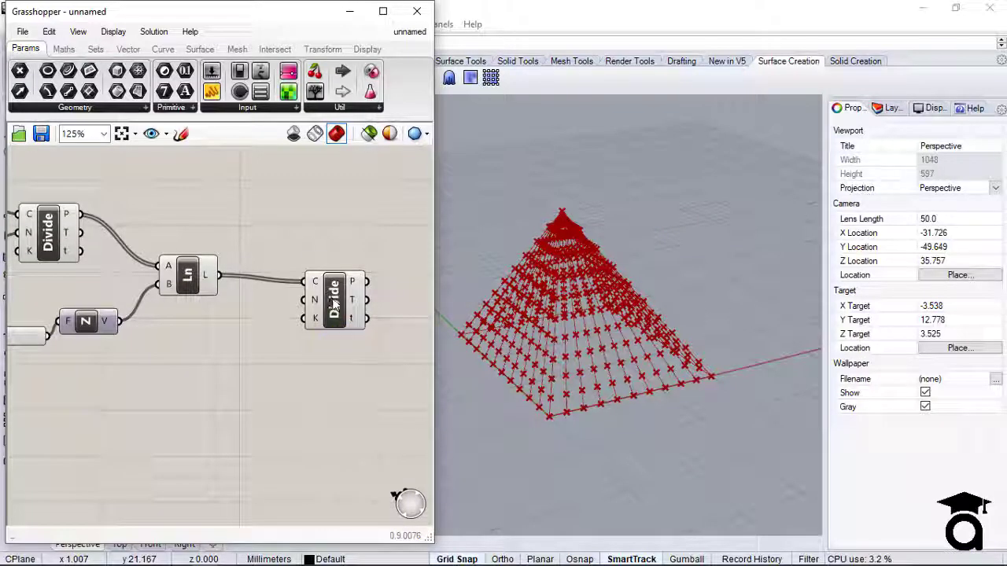
pyautogui.doubleClick(289, 375)
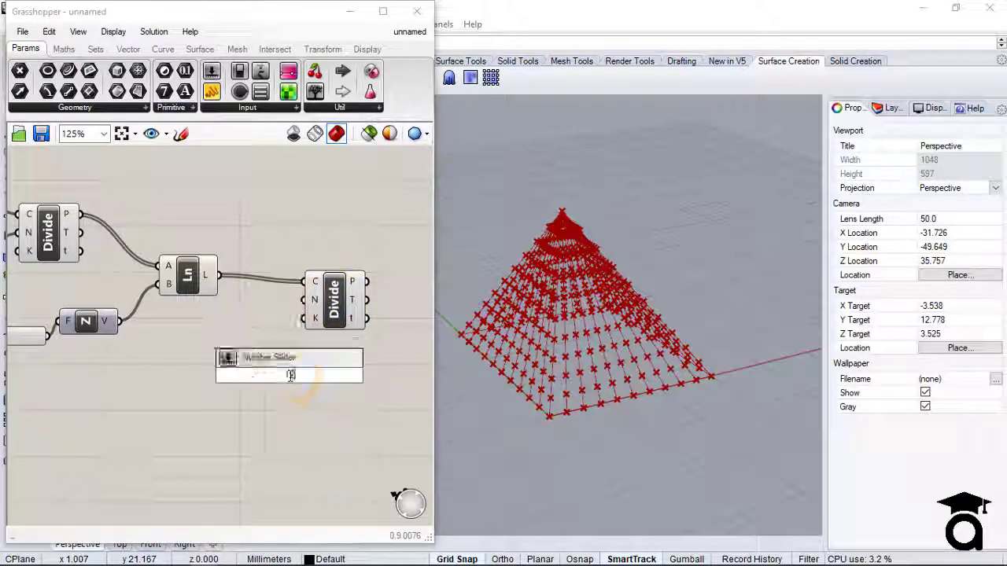
pyautogui.press('Return')
pyautogui.moveTo(308, 373); pyautogui.dragTo(206, 369)
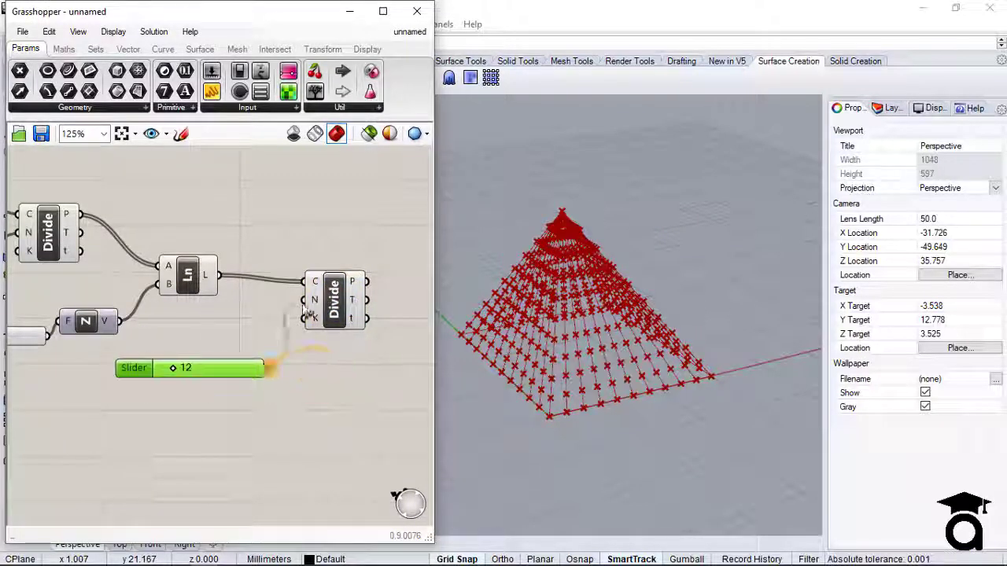
pyautogui.moveTo(309, 313); pyautogui.dragTo(334, 330)
pyautogui.click(386, 383)
pyautogui.scroll(4, 564, 351)
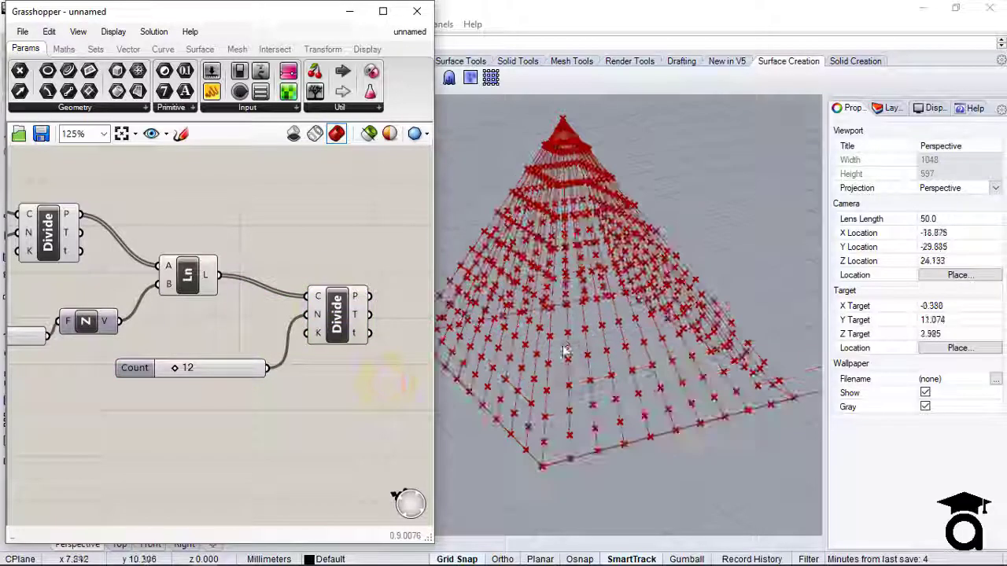
pyautogui.moveTo(565, 352)
pyautogui.mouseDown(button='right')
pyautogui.moveTo(569, 311)
pyautogui.moveTo(572, 334)
pyautogui.mouseUp(button='right')
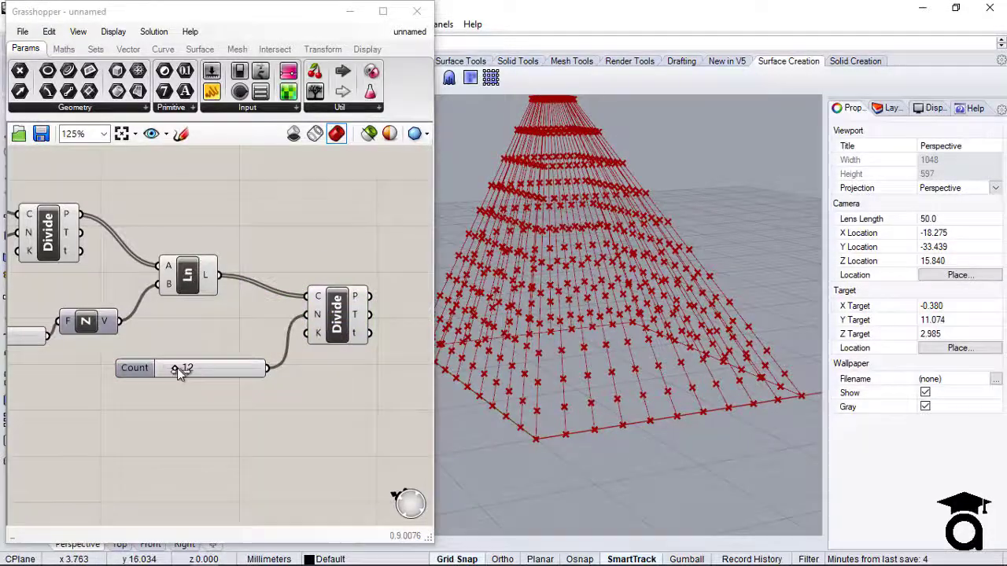
# Step: Add a second Line component and wire the second Divide Curve's points output to its start point input
pyautogui.moveTo(177, 368)
pyautogui.mouseDown()
pyautogui.moveTo(191, 368)
pyautogui.moveTo(176, 370)
pyautogui.mouseUp()
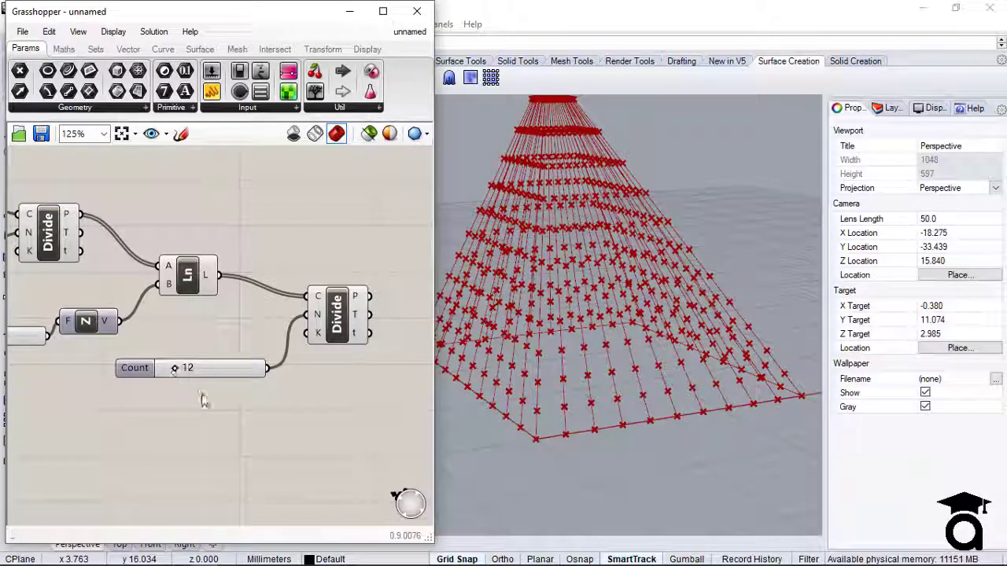
pyautogui.scroll(-1, 202, 400)
pyautogui.moveTo(198, 393); pyautogui.dragTo(50, 402, button='right')
pyautogui.doubleClick(215, 347)
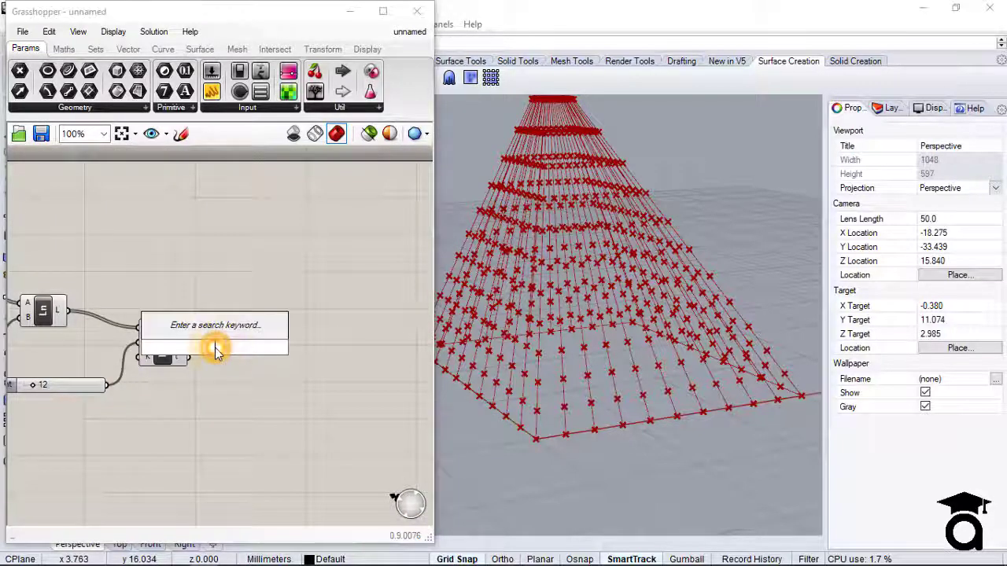
pyautogui.write('line')
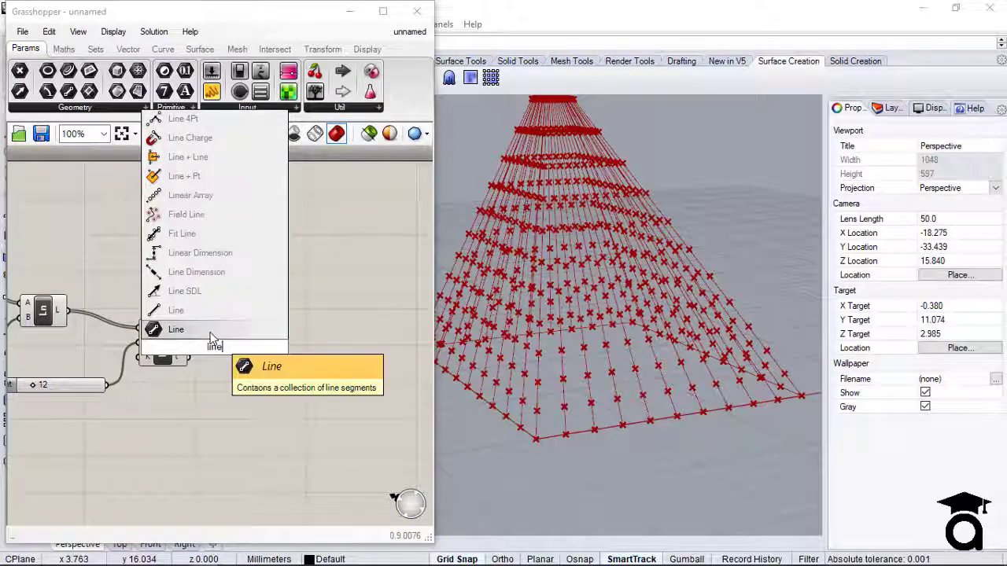
pyautogui.click(213, 331)
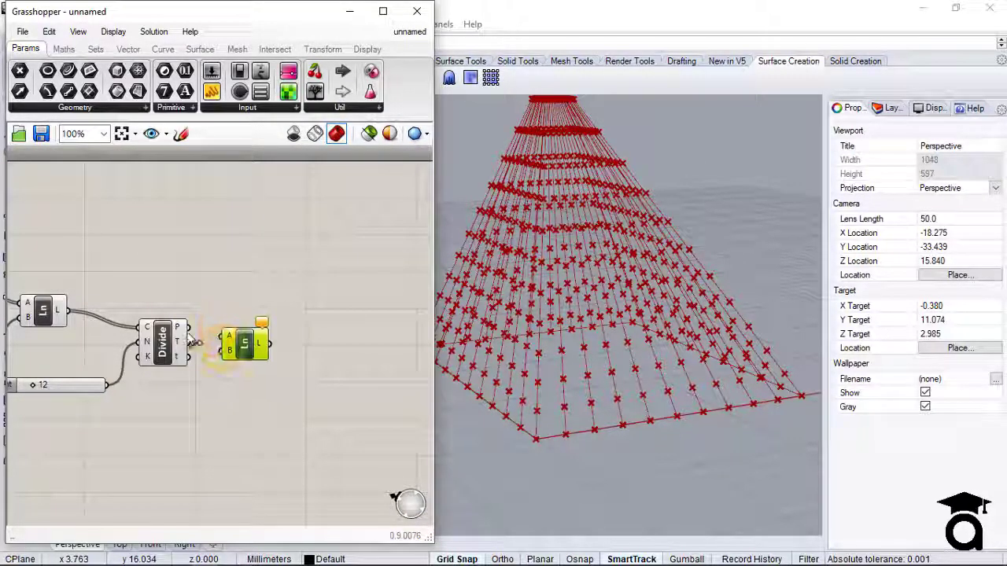
pyautogui.click(290, 290)
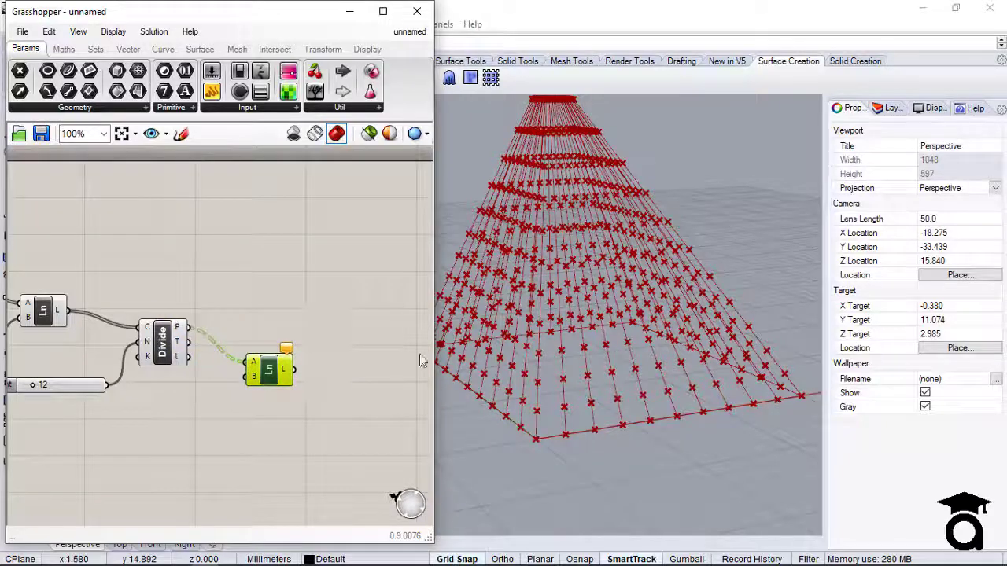
# Step: Add another Unit Z component and wire its vector output to the second Line component's end point input
pyautogui.moveTo(618, 348); pyautogui.dragTo(599, 303, button='right')
pyautogui.scroll(-6, 615, 379)
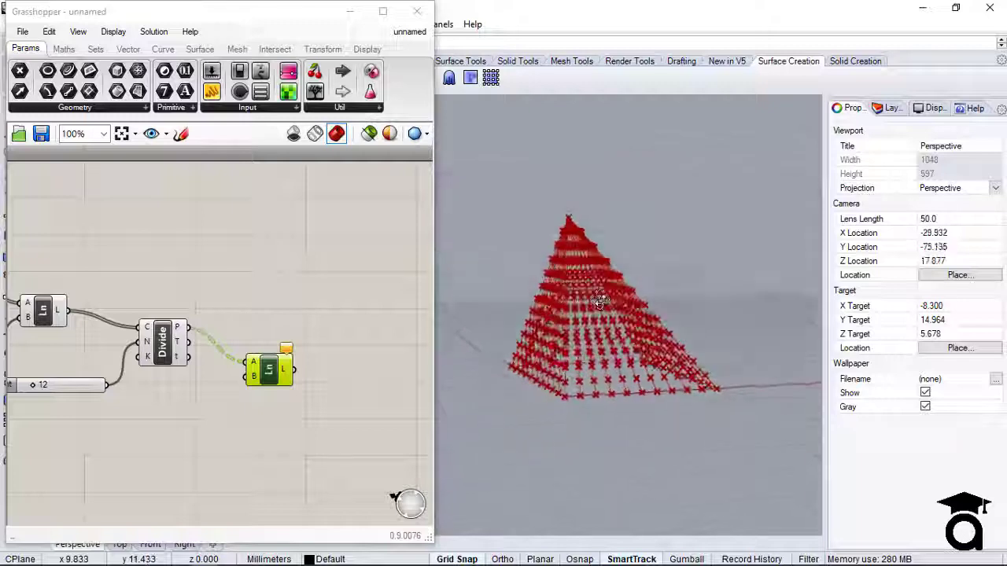
pyautogui.scroll(3, 600, 301)
pyautogui.doubleClick(276, 410)
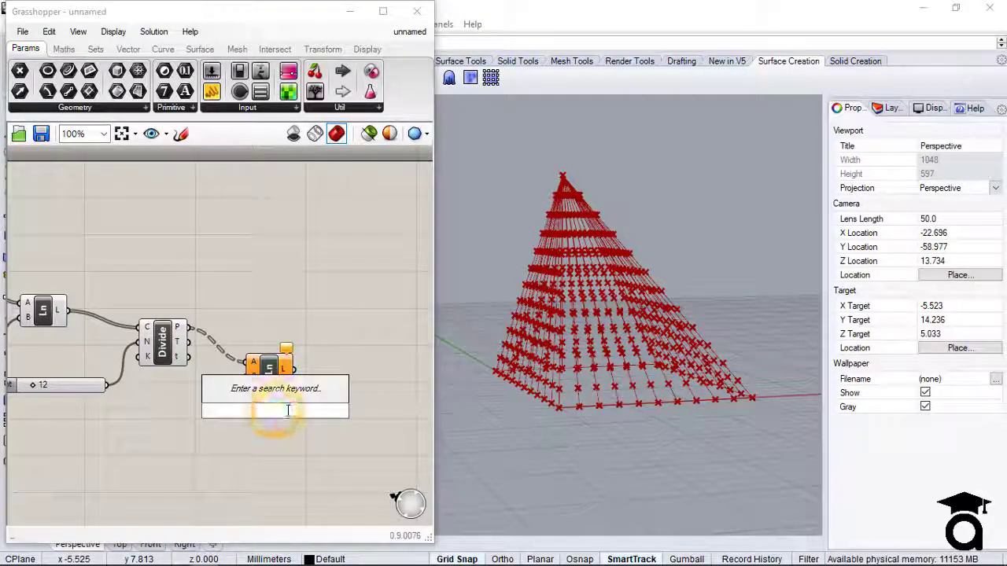
pyautogui.write('z')
pyautogui.press('Return')
pyautogui.moveTo(264, 410); pyautogui.dragTo(178, 410)
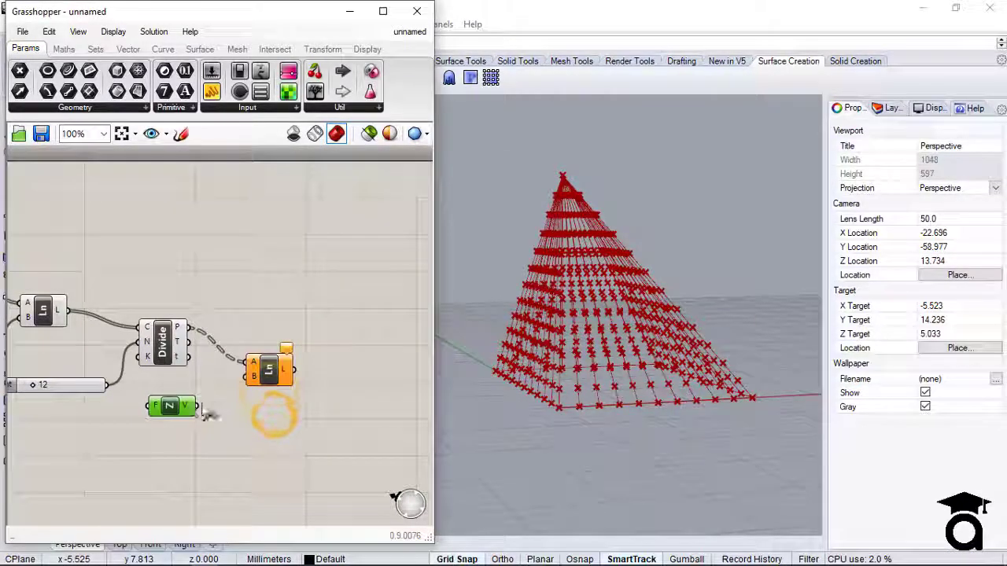
pyautogui.moveTo(247, 394); pyautogui.dragTo(241, 396)
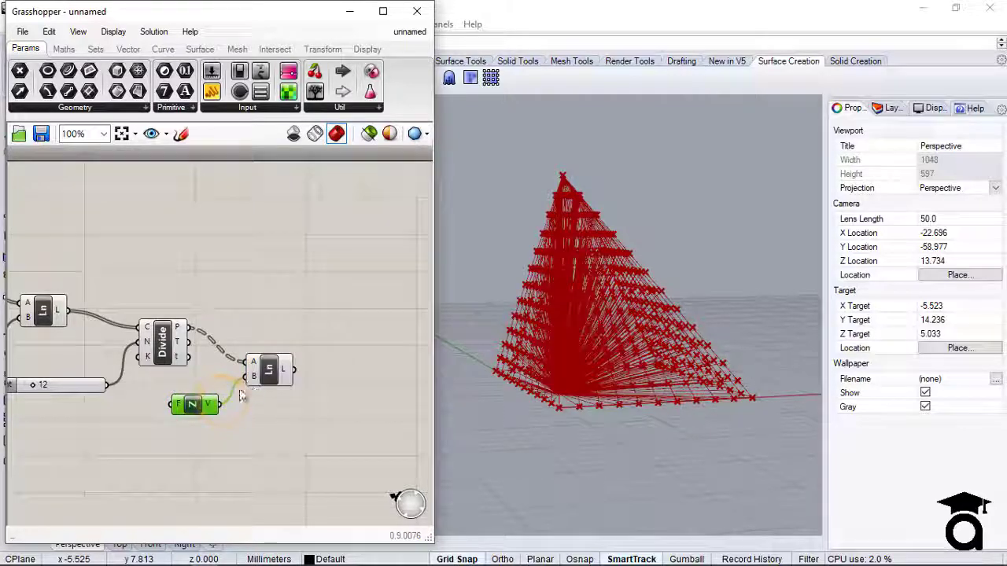
# Step: Turn off the preview of the second Divide Curve component and of the first Line component
pyautogui.moveTo(453, 397); pyautogui.dragTo(676, 370, button='right')
pyautogui.scroll(4, 318, 380)
pyautogui.moveTo(236, 397); pyautogui.dragTo(264, 399)
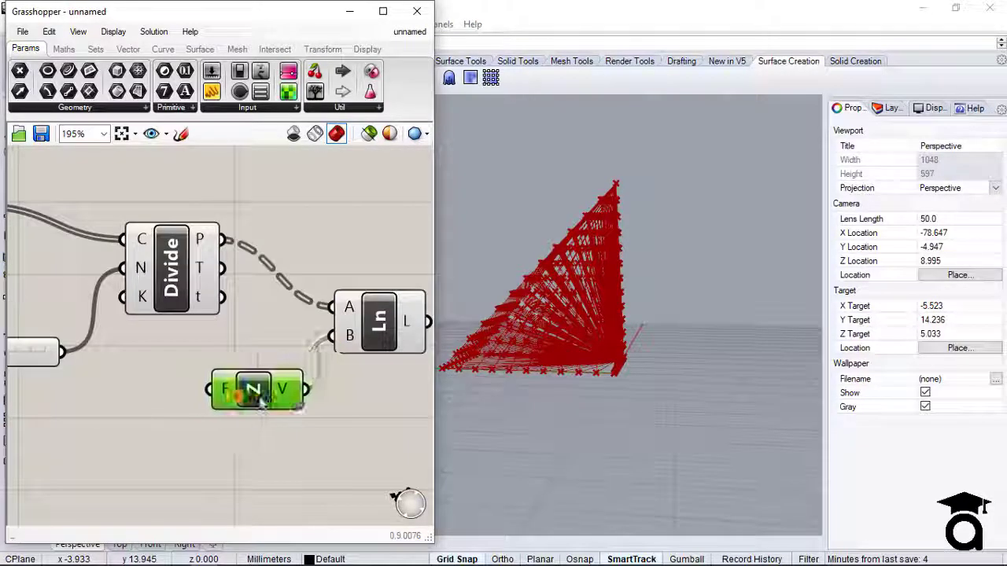
pyautogui.scroll(-3, 342, 340)
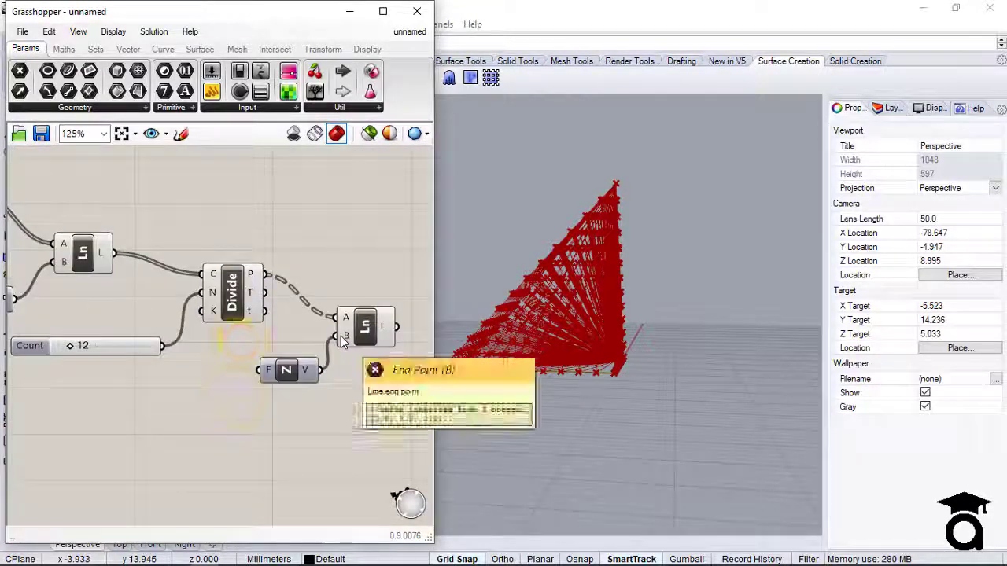
pyautogui.click(249, 294)
pyautogui.rightClick(248, 303)
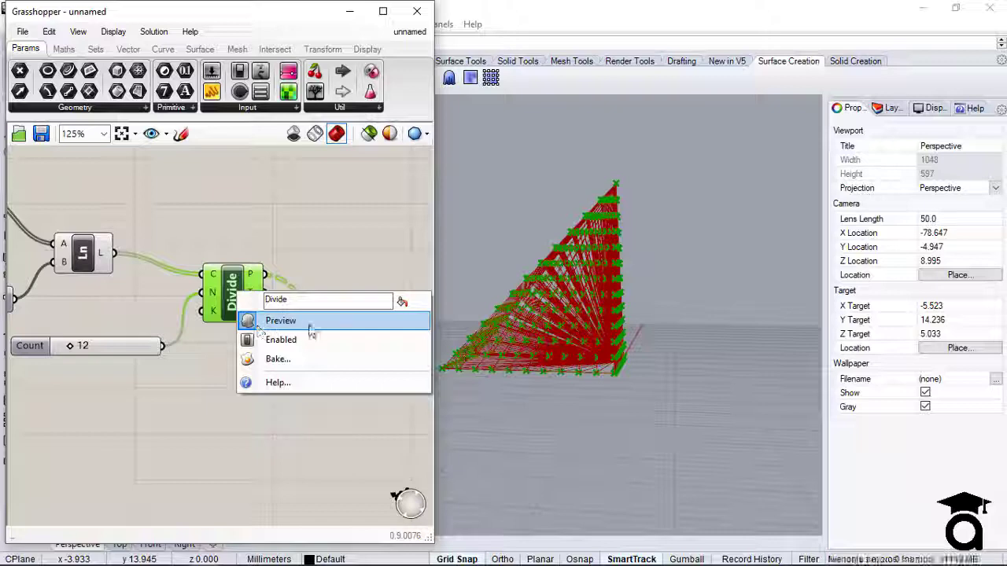
pyautogui.click(323, 324)
pyautogui.click(349, 234)
pyautogui.scroll(-2, 346, 232)
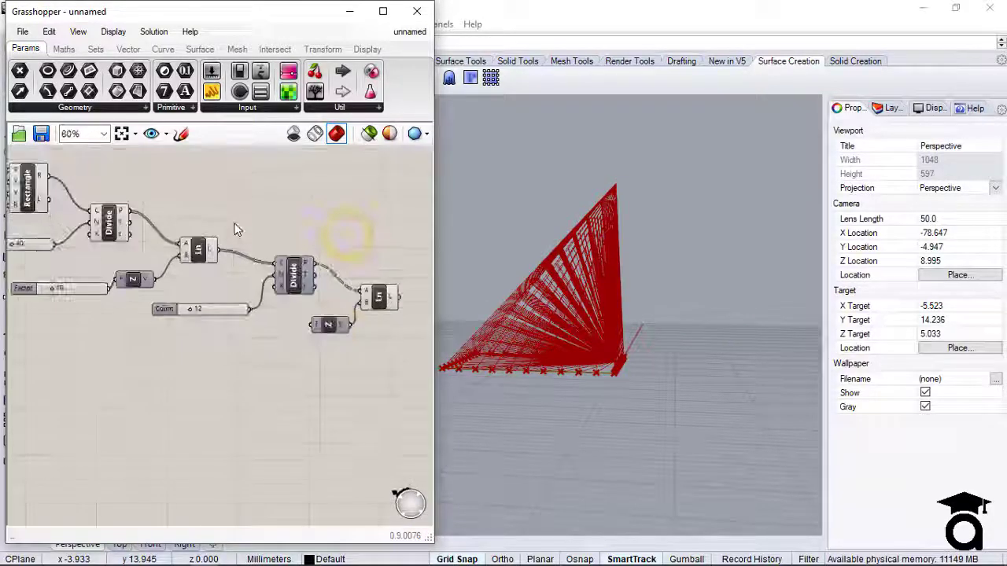
pyautogui.rightClick(202, 254)
pyautogui.click(225, 277)
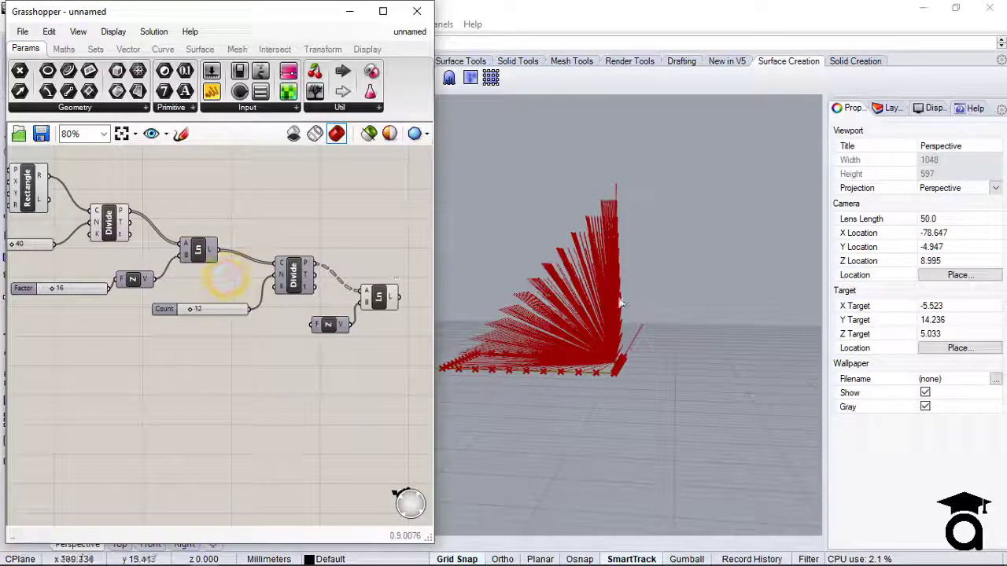
# Step: Add a third Divide Curve component and wire the second Line's output to its curve input
pyautogui.moveTo(613, 330); pyautogui.dragTo(598, 351, button='right')
pyautogui.scroll(11, 658, 339)
pyautogui.scroll(-8, 678, 330)
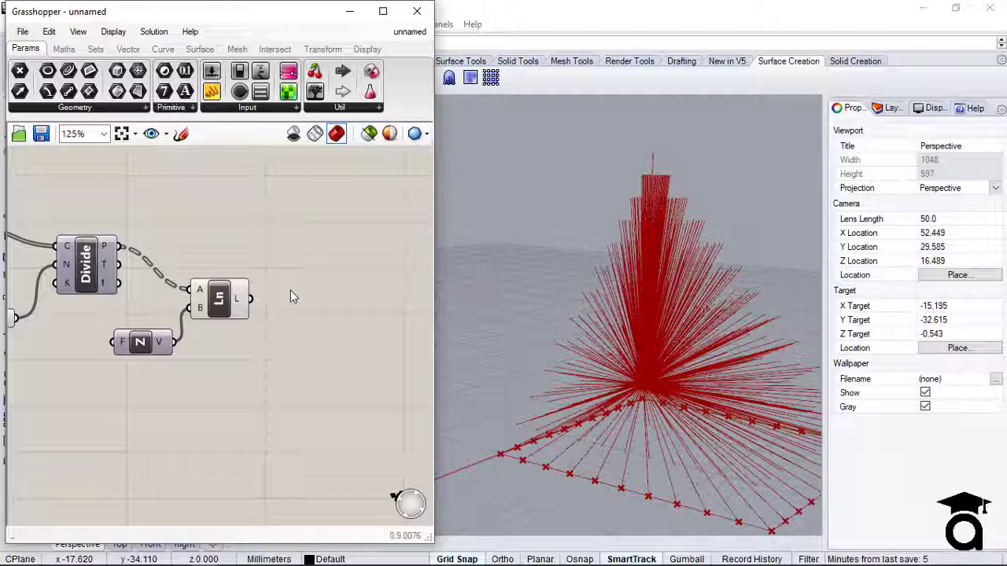
pyautogui.doubleClick(290, 290)
pyautogui.write('divi')
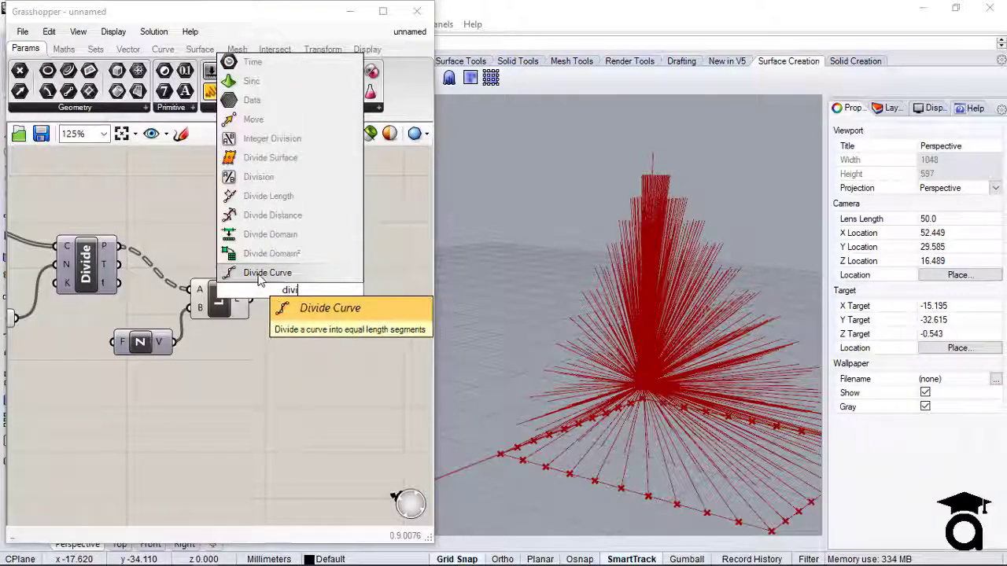
pyautogui.click(271, 273)
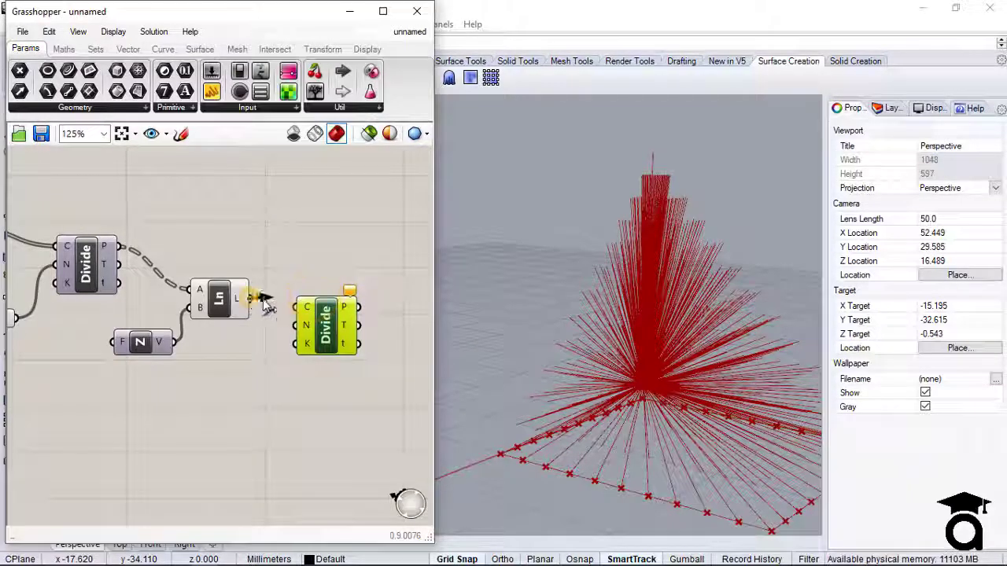
pyautogui.moveTo(294, 314); pyautogui.dragTo(297, 307)
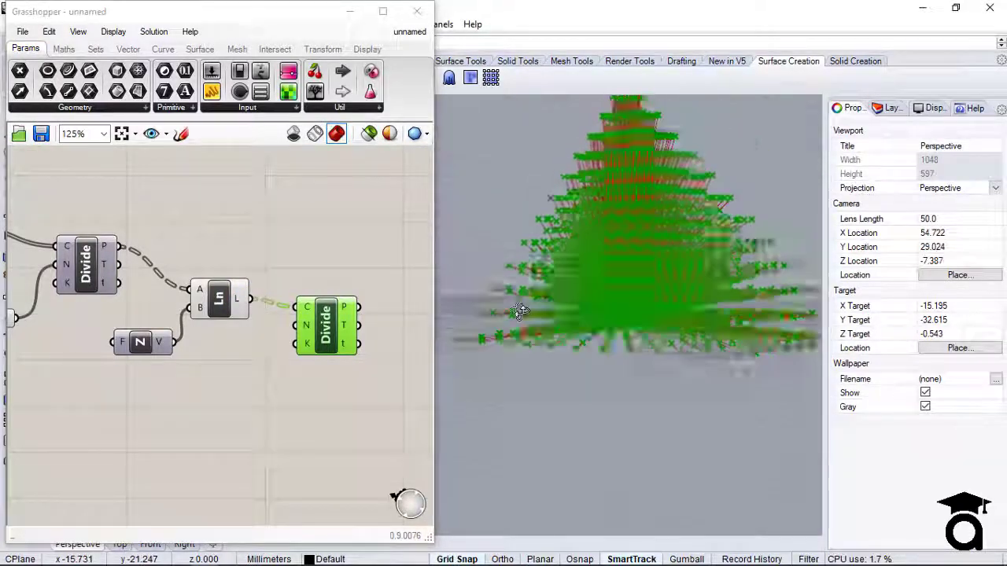
# Step: Create a number slider with value 12 and wire it to the third Divide Curve component's count input
pyautogui.moveTo(325, 347); pyautogui.dragTo(334, 365)
pyautogui.doubleClick(302, 426)
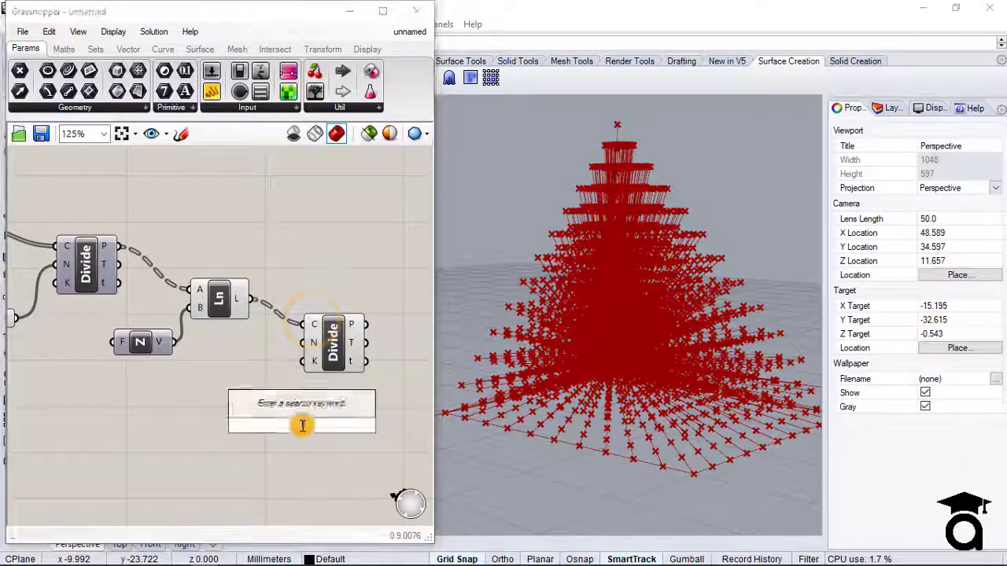
pyautogui.write('12')
pyautogui.press('Return')
pyautogui.moveTo(302, 430); pyautogui.dragTo(212, 402)
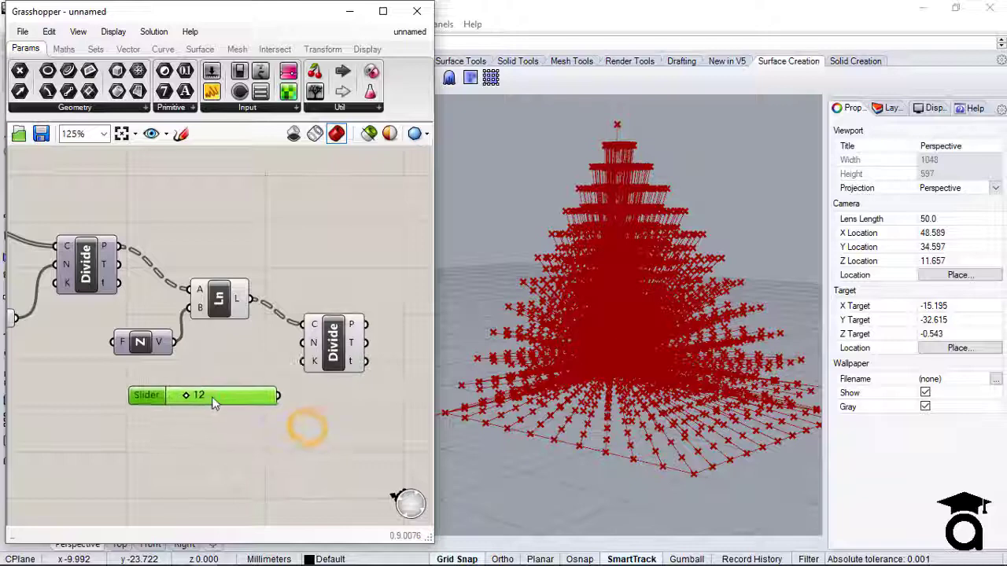
pyautogui.moveTo(291, 351); pyautogui.dragTo(302, 343)
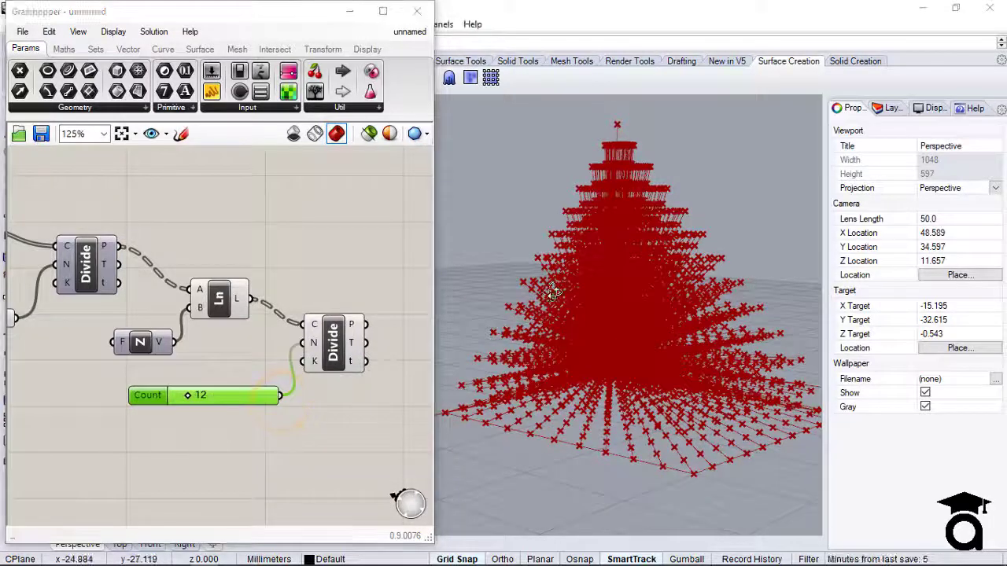
# Step: Reduce the third Divide Curve's count slider to 5 and inspect the resulting points in the perspective view
pyautogui.moveTo(543, 304)
pyautogui.mouseDown(button='right')
pyautogui.moveTo(538, 281)
pyautogui.moveTo(539, 310)
pyautogui.mouseUp(button='right')
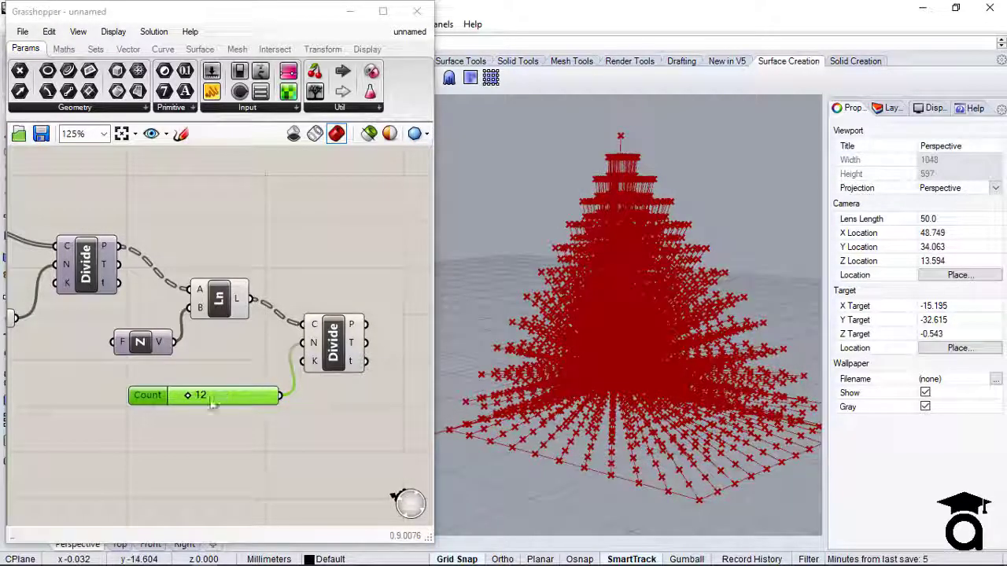
pyautogui.moveTo(192, 400); pyautogui.dragTo(179, 395)
pyautogui.scroll(-4, 538, 343)
pyautogui.moveTo(633, 360); pyautogui.dragTo(820, 333, button='right')
pyautogui.scroll(10, 708, 276)
pyautogui.moveTo(708, 280); pyautogui.dragTo(472, 381, button='right')
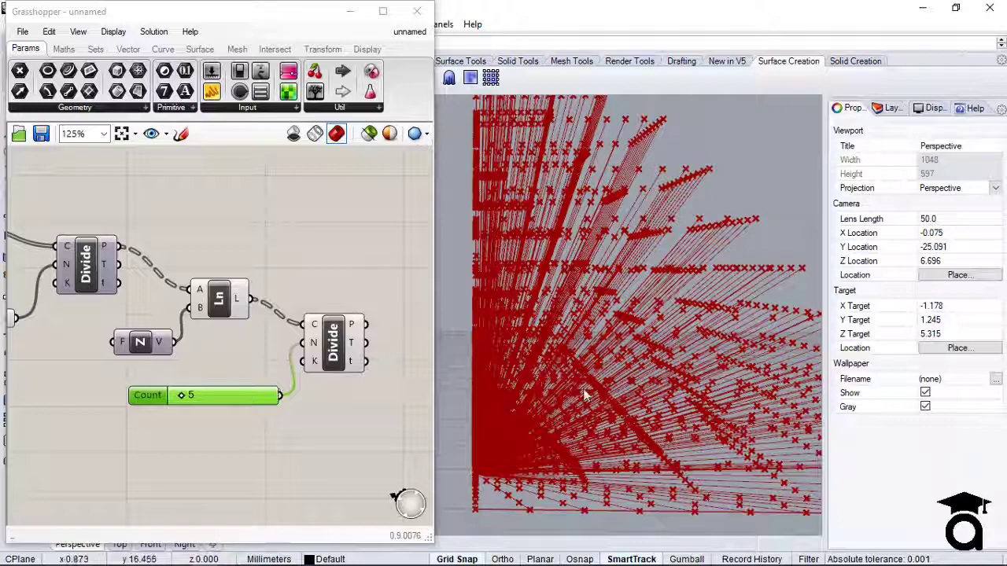
pyautogui.moveTo(585, 395); pyautogui.dragTo(503, 350, button='right')
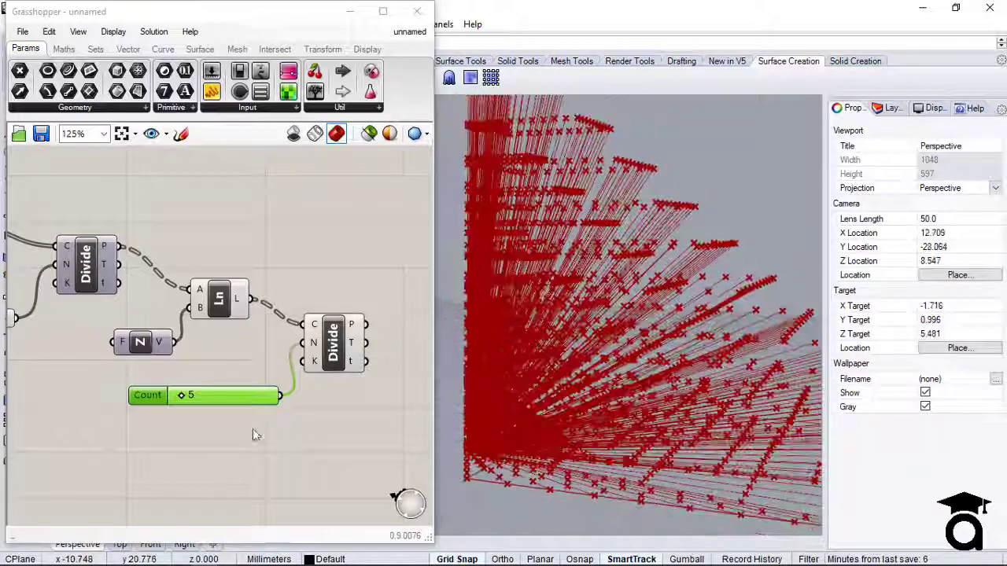
# Step: Add a Sphere component and wire the third Divide Curve's points output to its base input
pyautogui.click(107, 487)
pyautogui.scroll(-3, 105, 365)
pyautogui.scroll(3, 284, 354)
pyautogui.doubleClick(283, 353)
pyautogui.write('s')
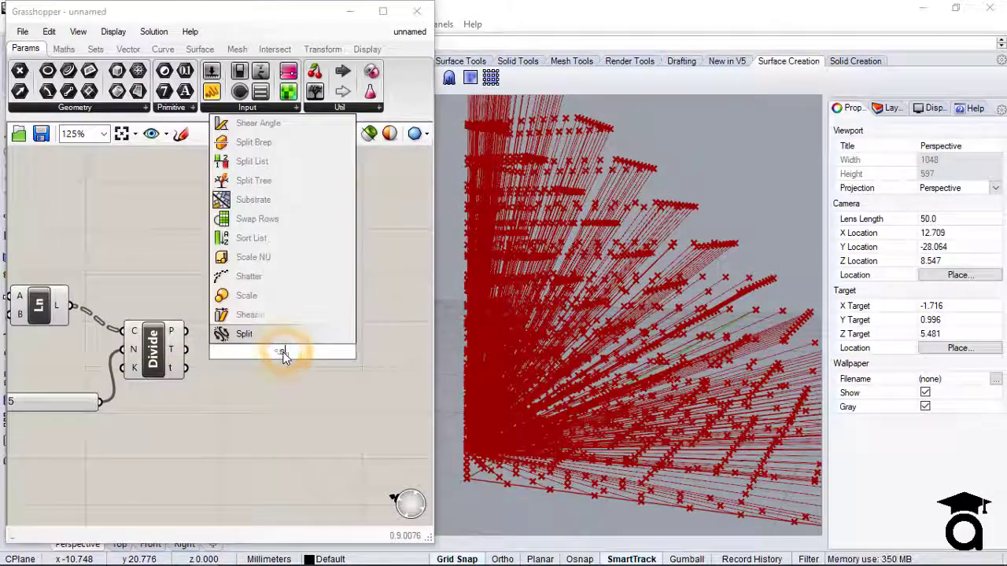
pyautogui.write('p')
pyautogui.click(258, 220)
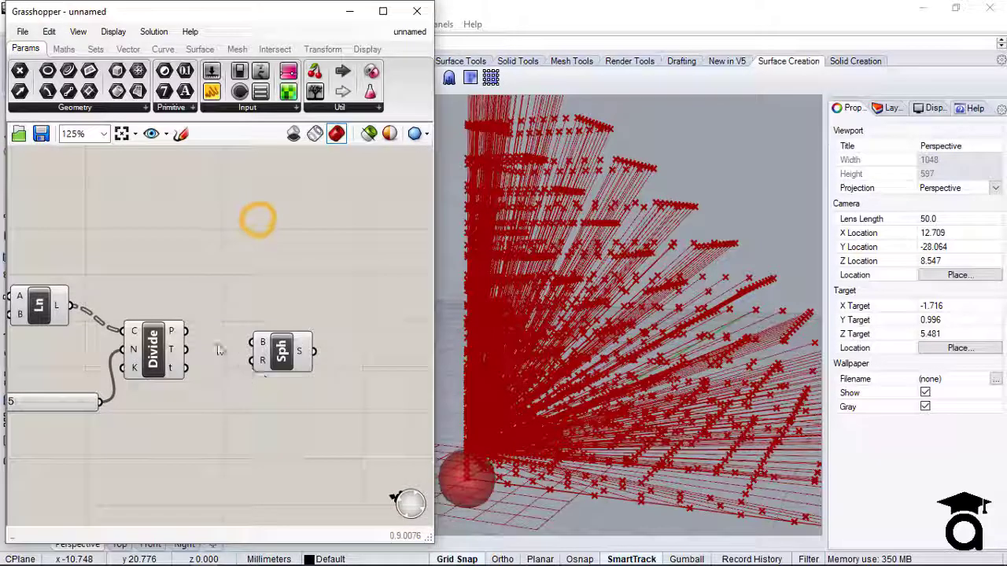
pyautogui.moveTo(192, 331); pyautogui.dragTo(260, 379)
# Step: Create a number slider with value 0.1 and wire it to the Sphere component's radius input
pyautogui.click(259, 404)
pyautogui.doubleClick(256, 407)
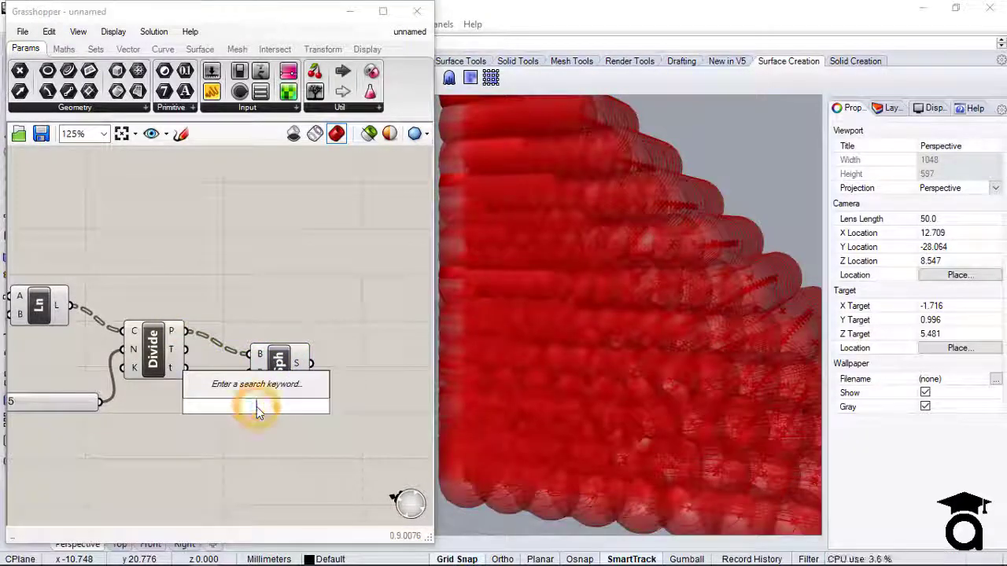
pyautogui.write('0.1')
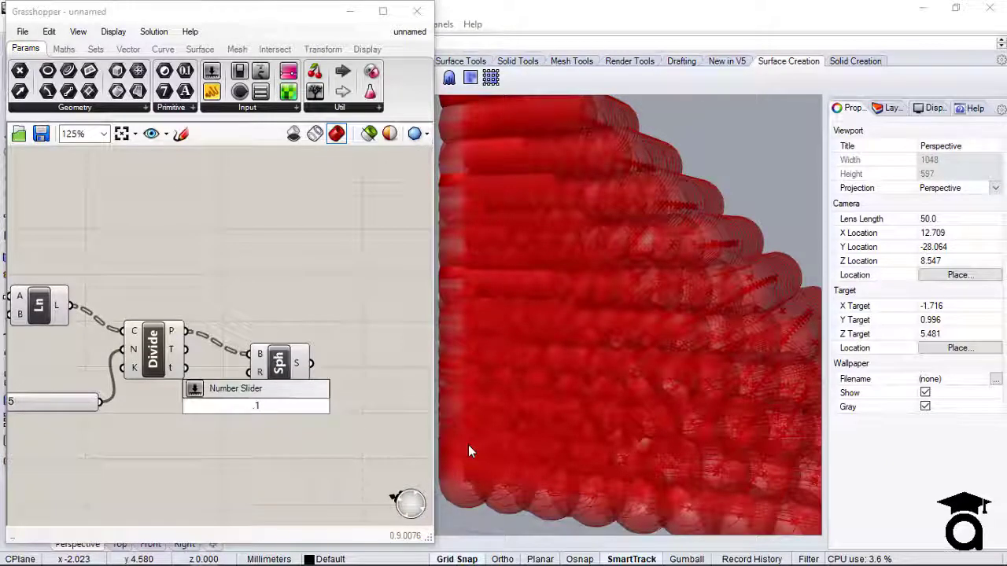
pyautogui.press('Return')
pyautogui.moveTo(278, 373); pyautogui.dragTo(352, 369)
pyautogui.moveTo(291, 407); pyautogui.dragTo(229, 417)
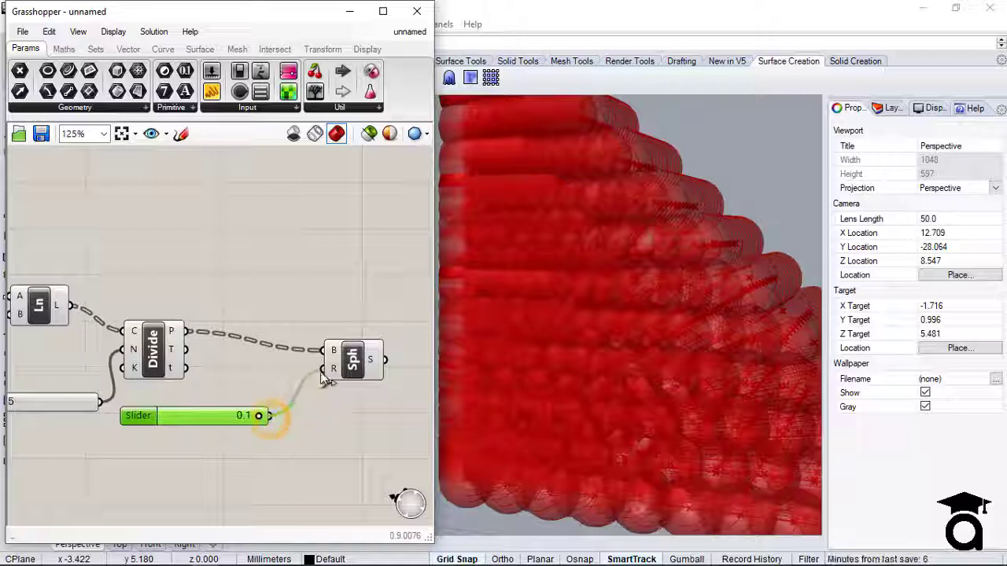
pyautogui.moveTo(350, 362); pyautogui.dragTo(314, 370)
pyautogui.click(326, 409)
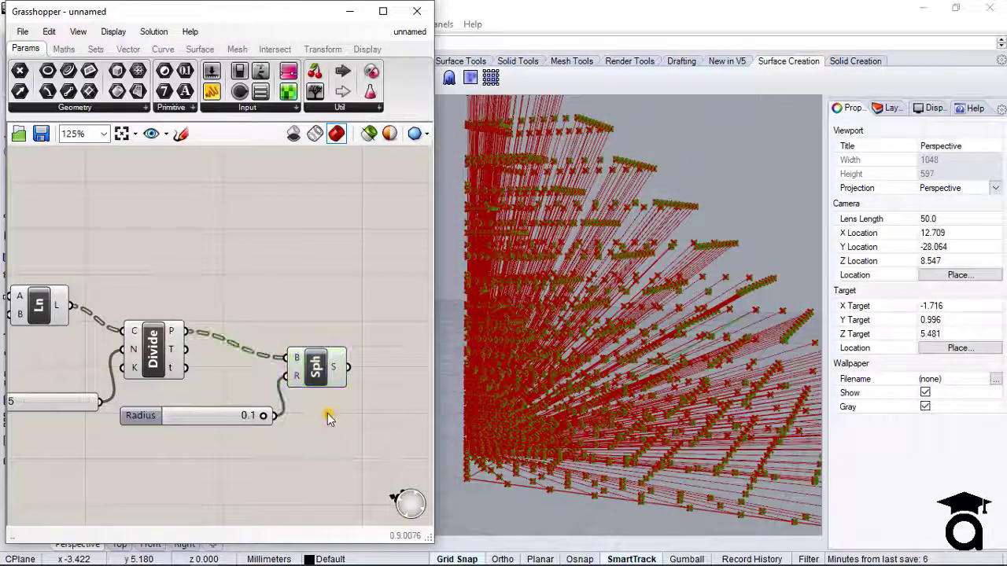
# Step: Turn off the preview of the second Line component so only the points and spheres are drawn
pyautogui.click(658, 265)
pyautogui.scroll(2, 658, 265)
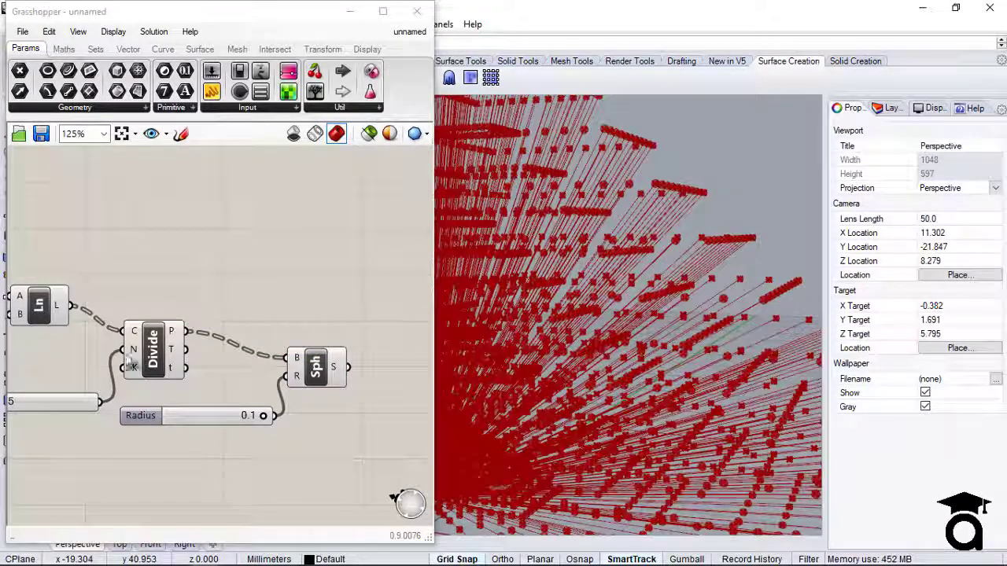
pyautogui.rightClick(45, 299)
pyautogui.click(83, 330)
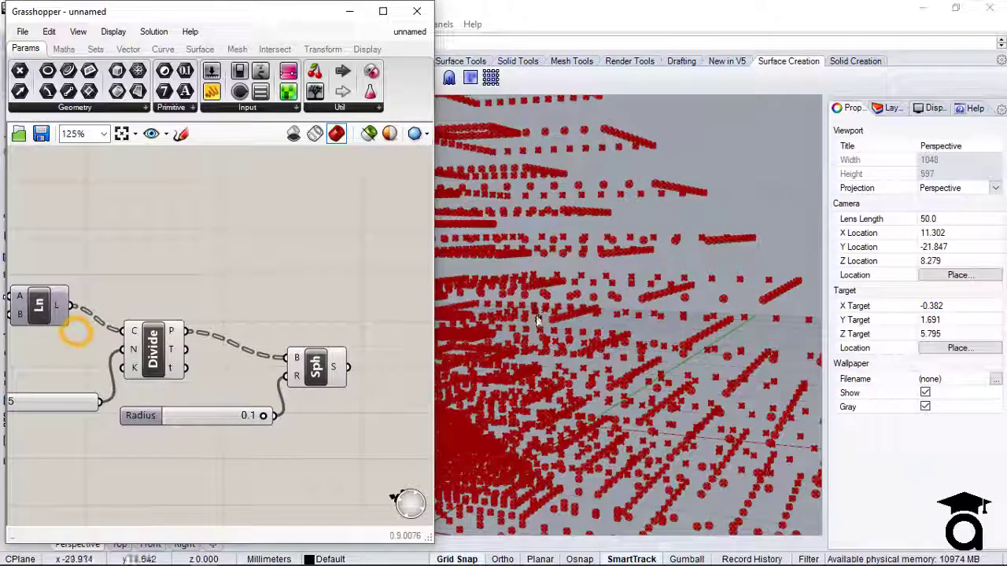
pyautogui.moveTo(633, 343); pyautogui.dragTo(550, 391, button='right')
pyautogui.scroll(-2, 658, 324)
# Step: Add the mathematical Square component to the canvas and place it beside the Sphere component's output
pyautogui.click(291, 301)
pyautogui.scroll(-3, 172, 286)
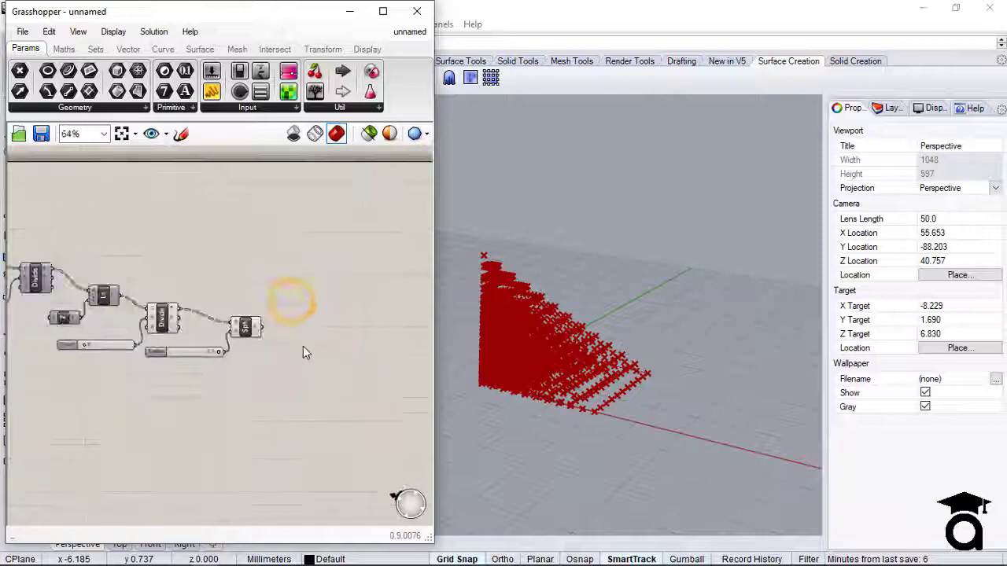
pyautogui.scroll(2, 313, 346)
pyautogui.doubleClick(322, 313)
pyautogui.write('sq')
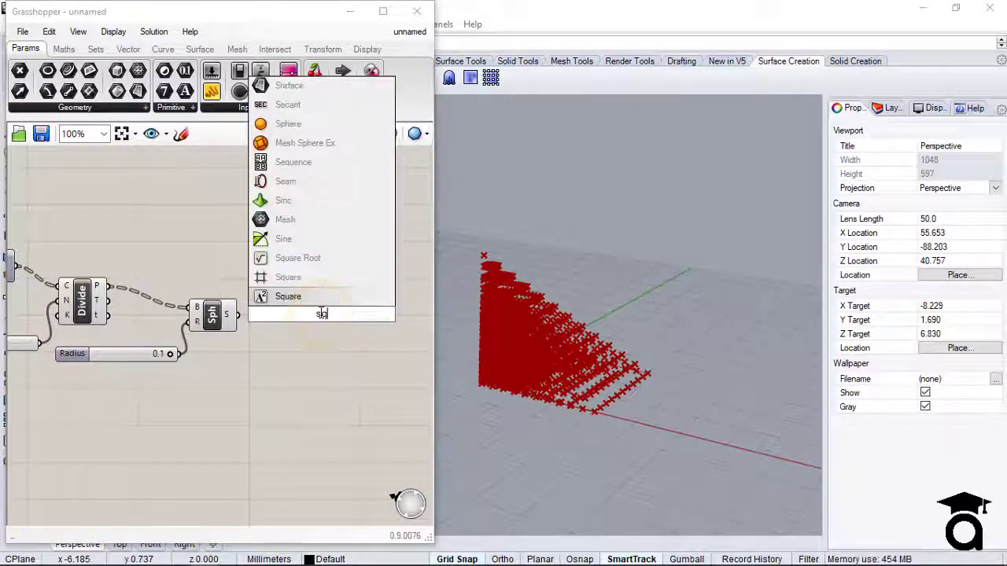
pyautogui.click(326, 301)
pyautogui.moveTo(317, 312); pyautogui.dragTo(285, 332)
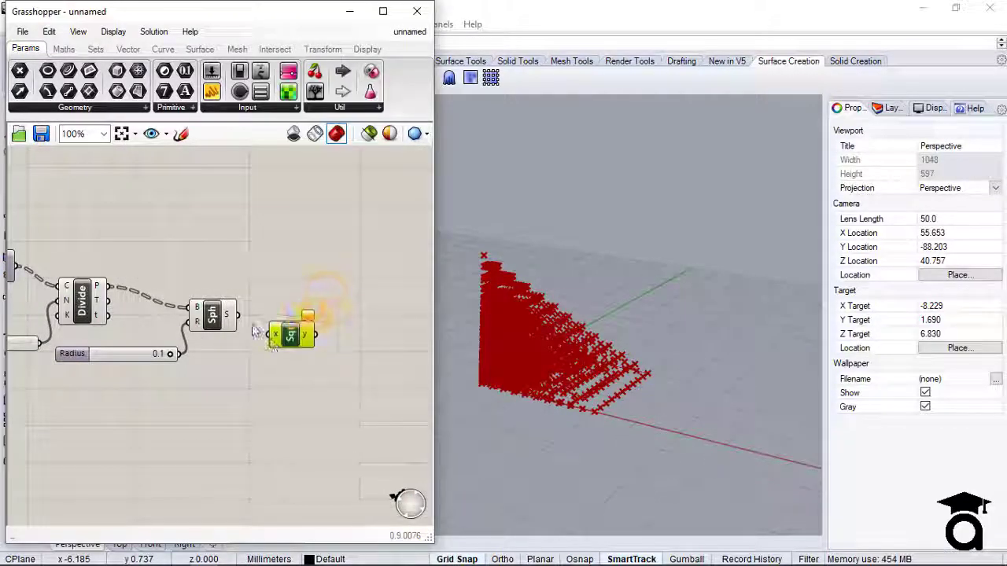
# Step: Disconnect the Divide Curve points from the Sphere's base input and move the Sphere with its radius slider out of the way
pyautogui.click(202, 313)
pyautogui.rightClick(202, 314)
pyautogui.moveTo(331, 307)
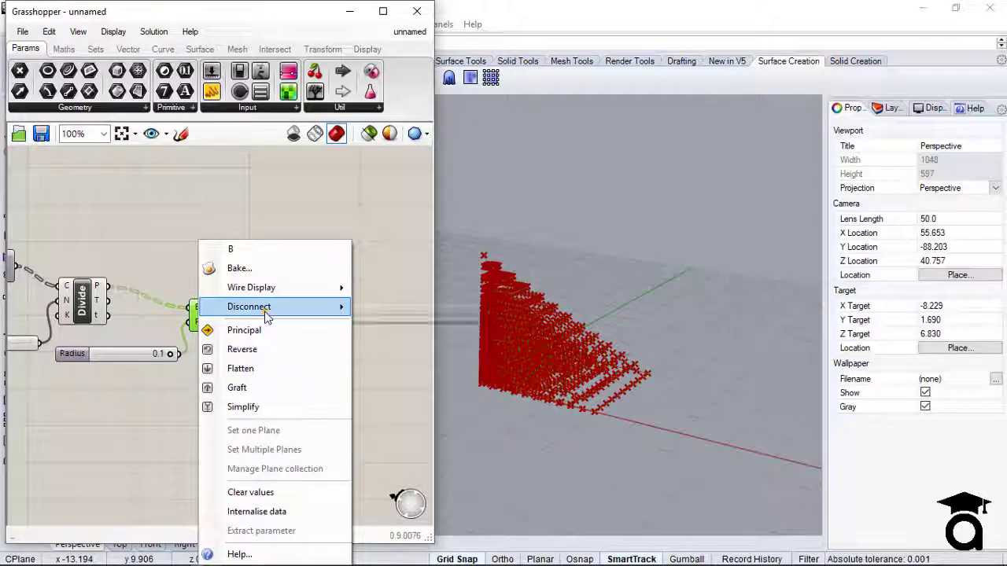
pyautogui.click(370, 311)
pyautogui.moveTo(236, 263); pyautogui.dragTo(144, 363)
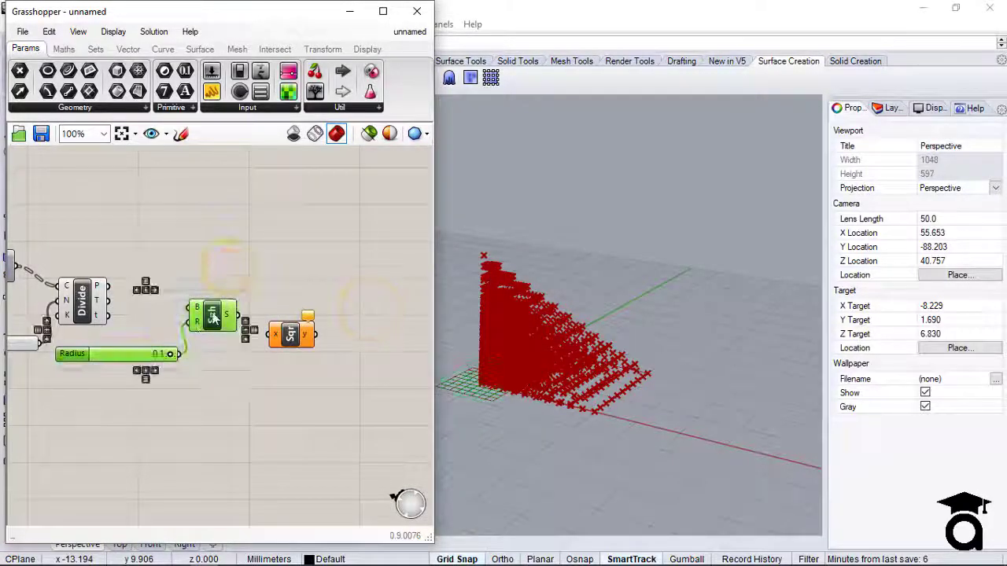
pyautogui.moveTo(220, 313); pyautogui.dragTo(279, 409)
pyautogui.click(252, 357)
# Step: Place the Square component beside the third Divide Curve and wire the points output to its x input
pyautogui.moveTo(306, 327); pyautogui.dragTo(170, 302)
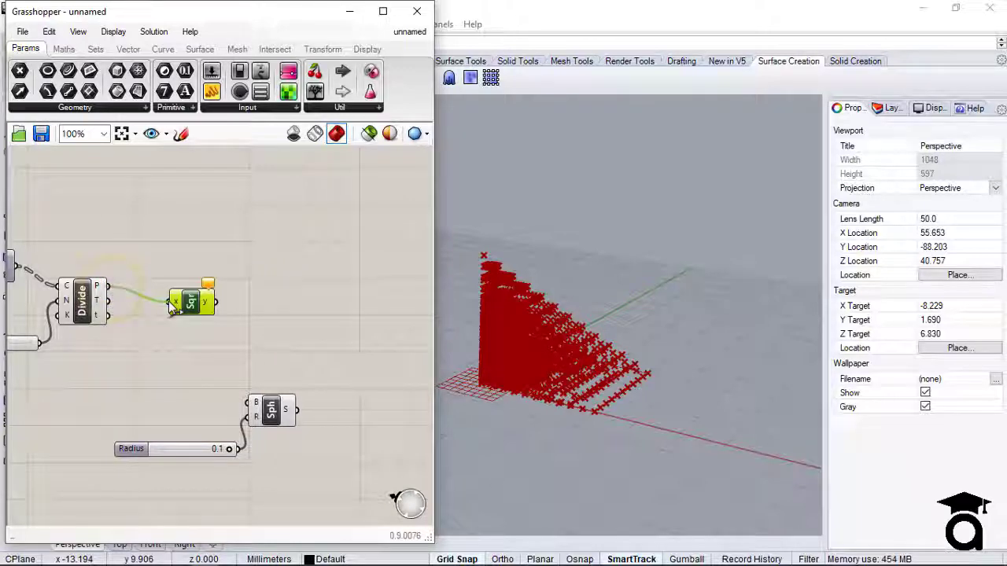
pyautogui.click(539, 430)
pyautogui.scroll(-4, 539, 430)
pyautogui.scroll(-10, 512, 413)
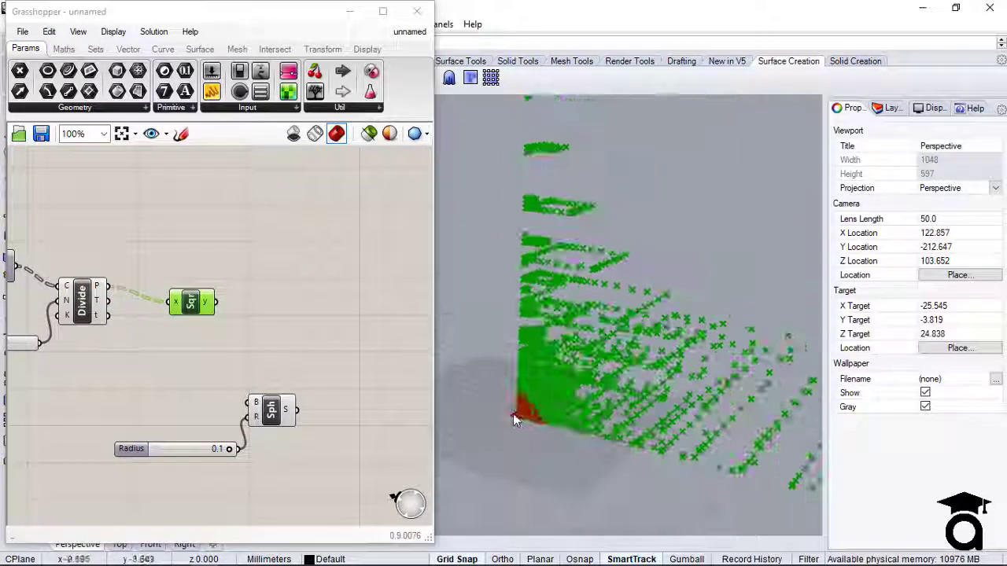
pyautogui.scroll(4, 511, 413)
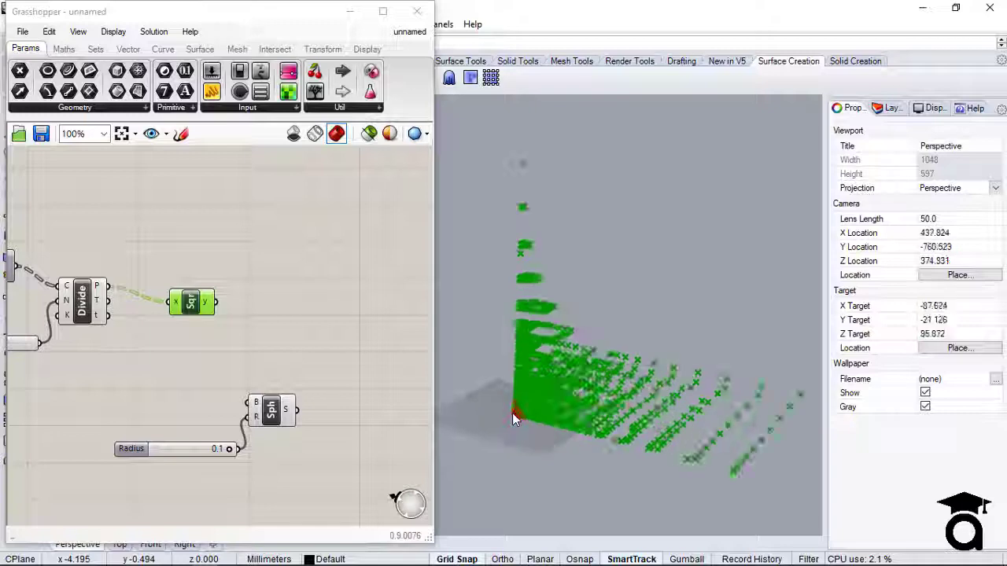
pyautogui.moveTo(537, 413); pyautogui.dragTo(647, 291, button='right')
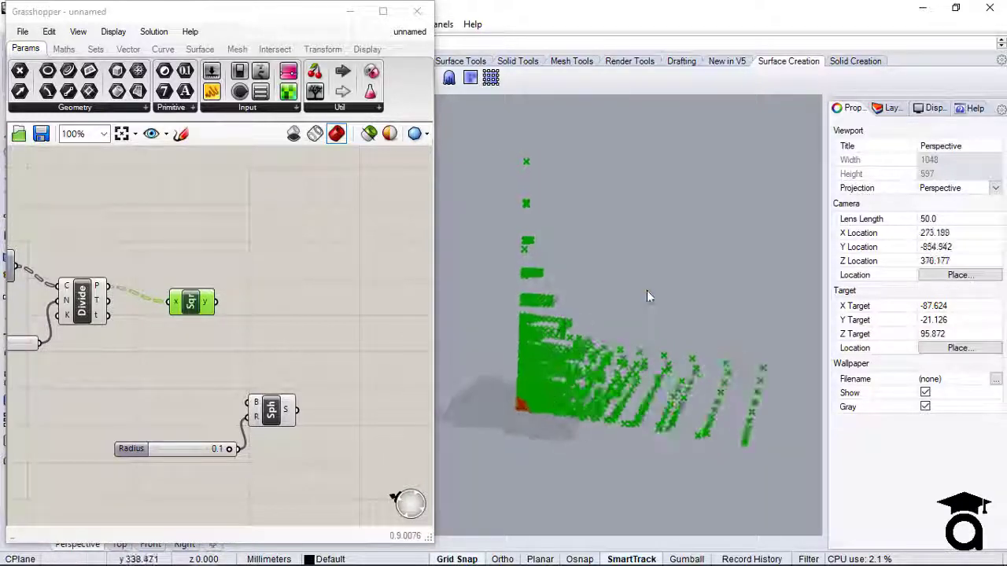
# Step: Move the Sphere component beside the Square component's output and delete its 0.1 radius slider
pyautogui.moveTo(283, 368); pyautogui.dragTo(49, 476)
pyautogui.moveTo(275, 418); pyautogui.dragTo(303, 334)
pyautogui.moveTo(258, 377); pyautogui.dragTo(309, 395)
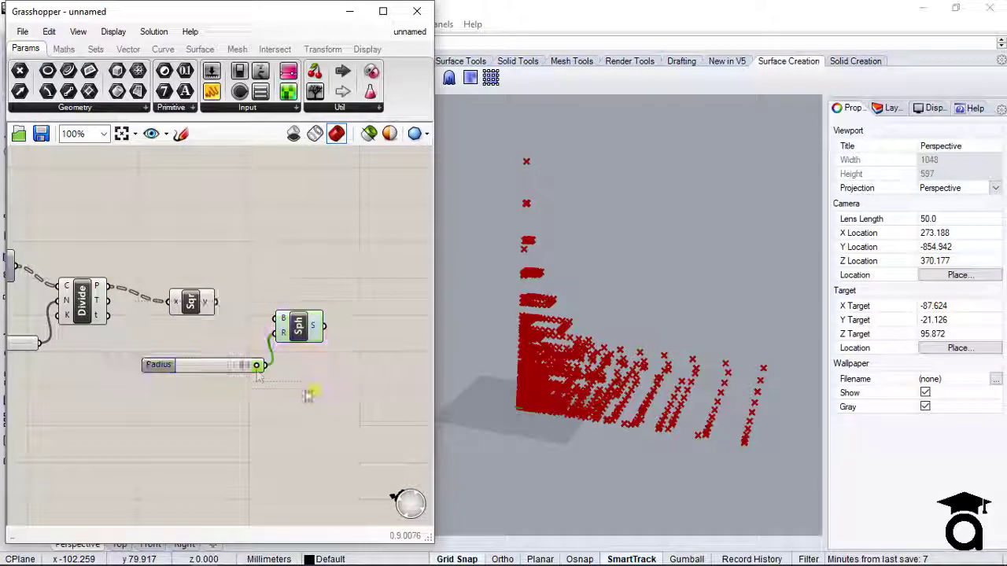
pyautogui.press('Delete')
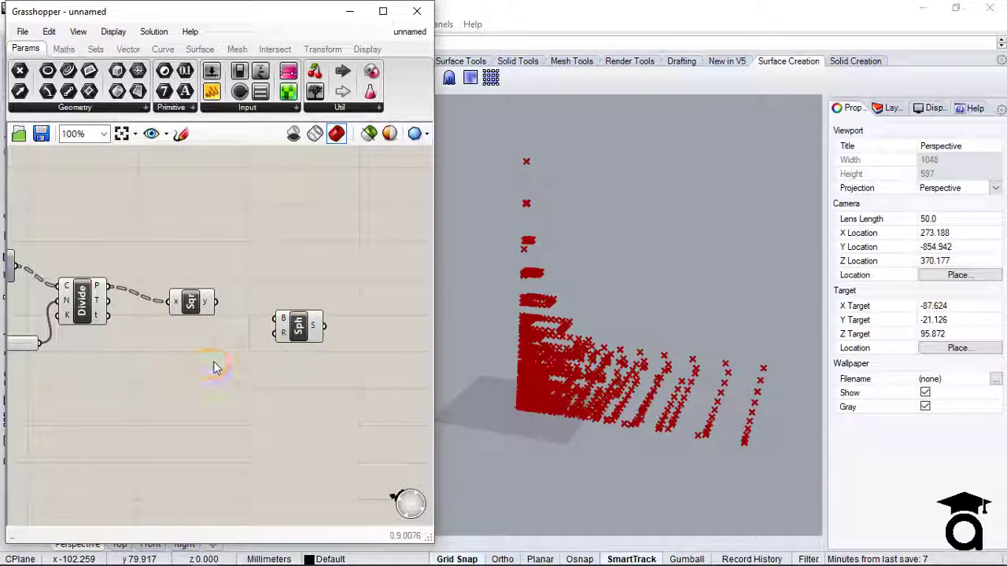
pyautogui.doubleClick(213, 360)
pyautogui.write('1')
pyautogui.press('Return')
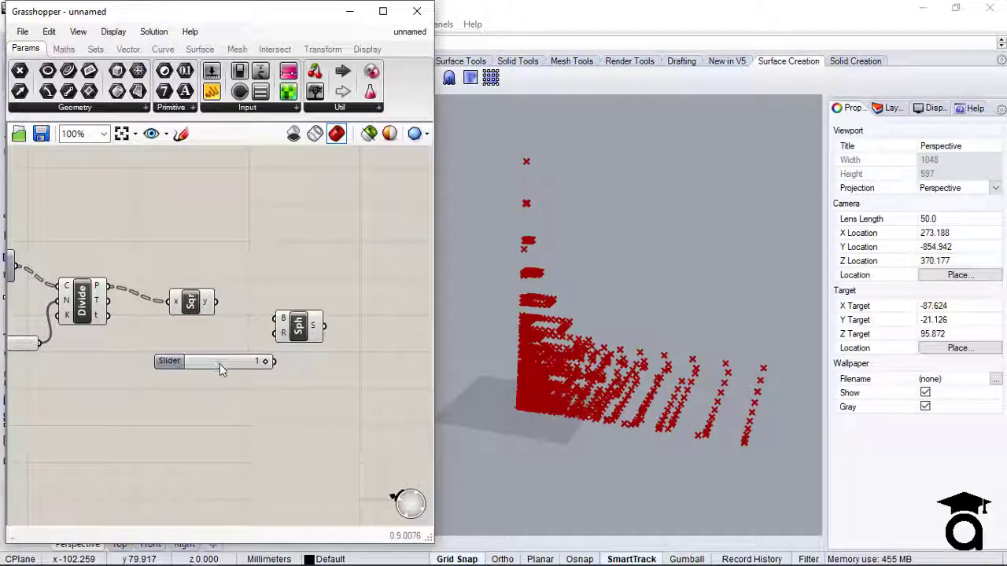
pyautogui.press('Delete')
# Step: Create a number slider with value 2, then wire Square's output to the Sphere's base and the slider to its radius
pyautogui.doubleClick(220, 364)
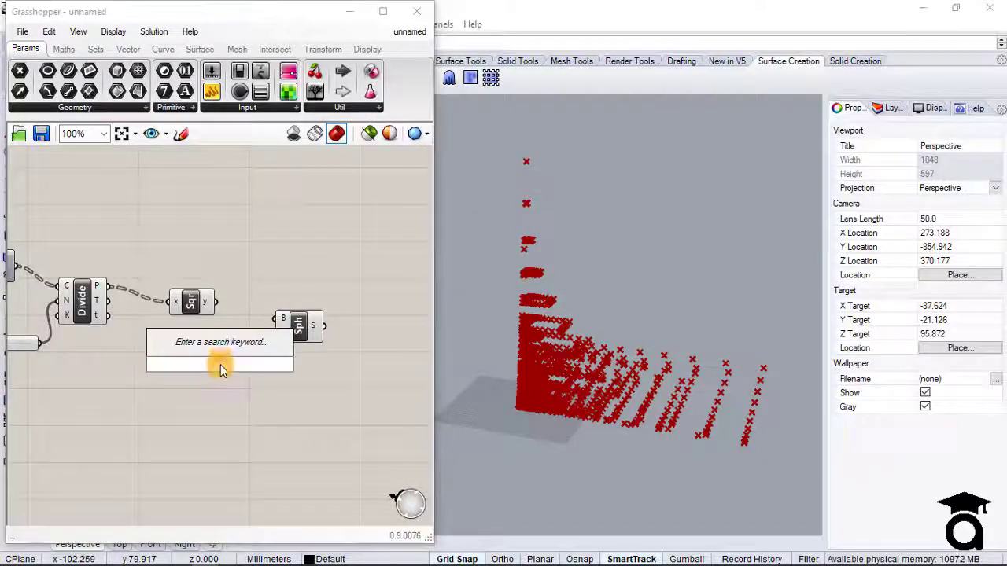
pyautogui.write('2')
pyautogui.press('Return')
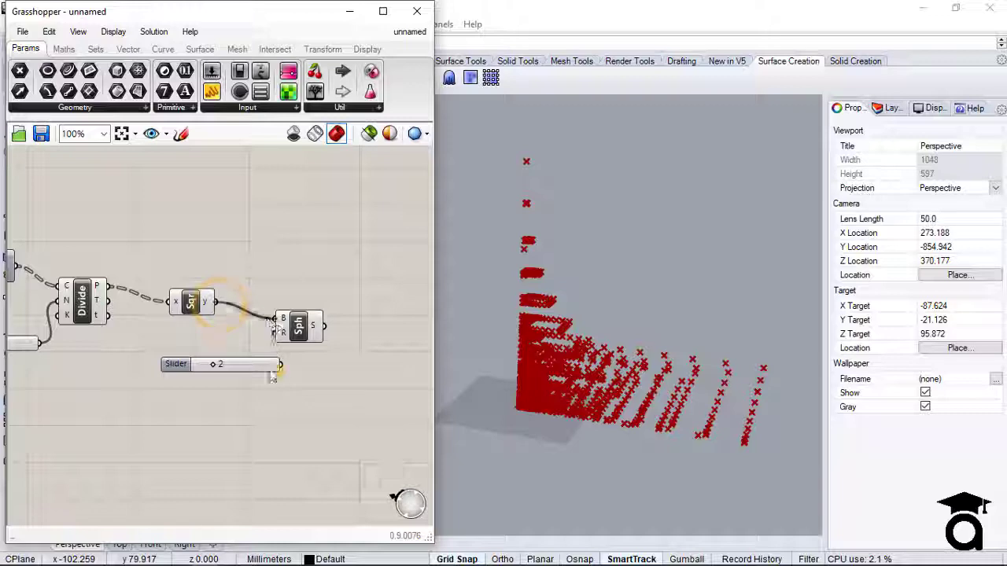
pyautogui.moveTo(276, 366); pyautogui.dragTo(247, 356)
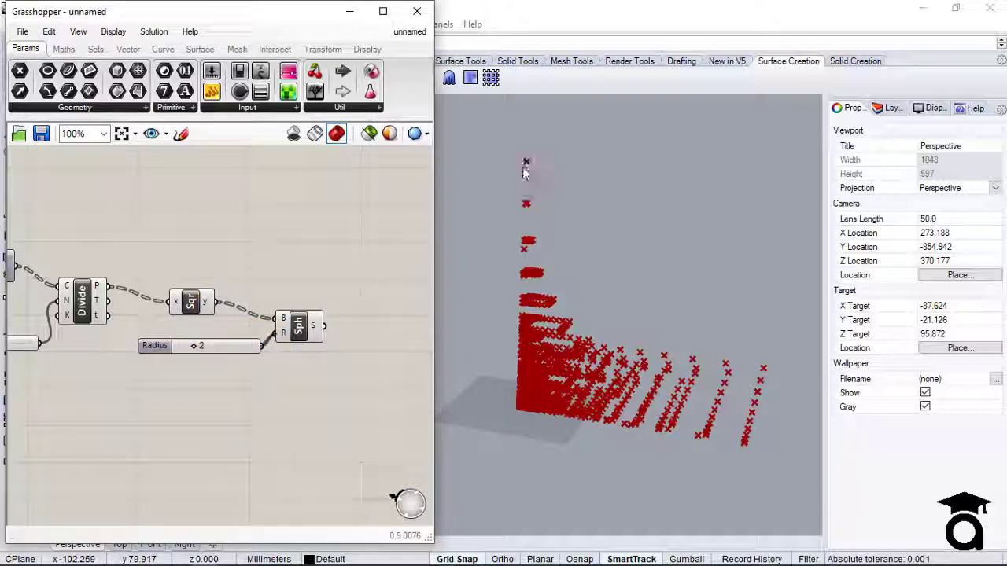
pyautogui.scroll(8, 525, 171)
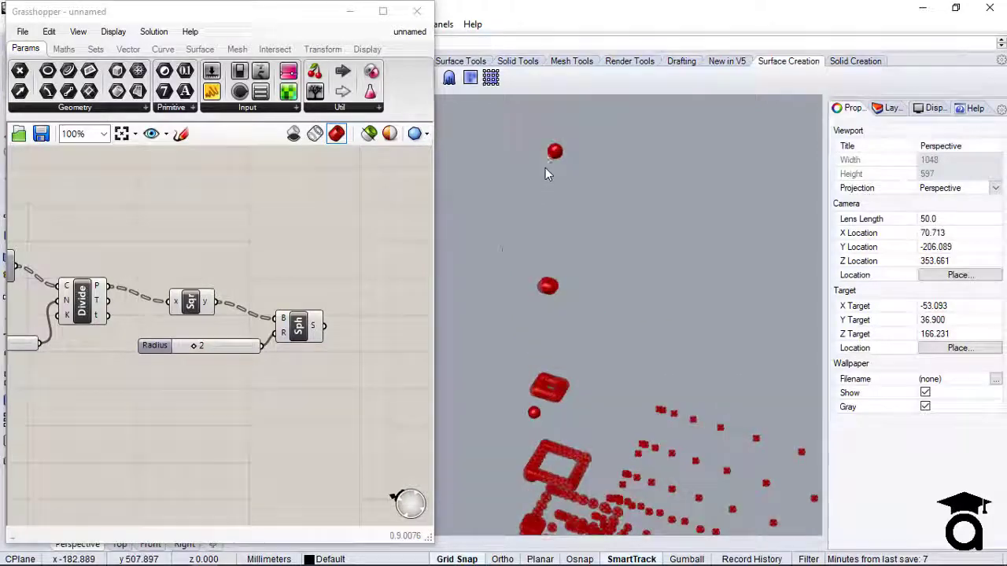
pyautogui.scroll(6, 538, 291)
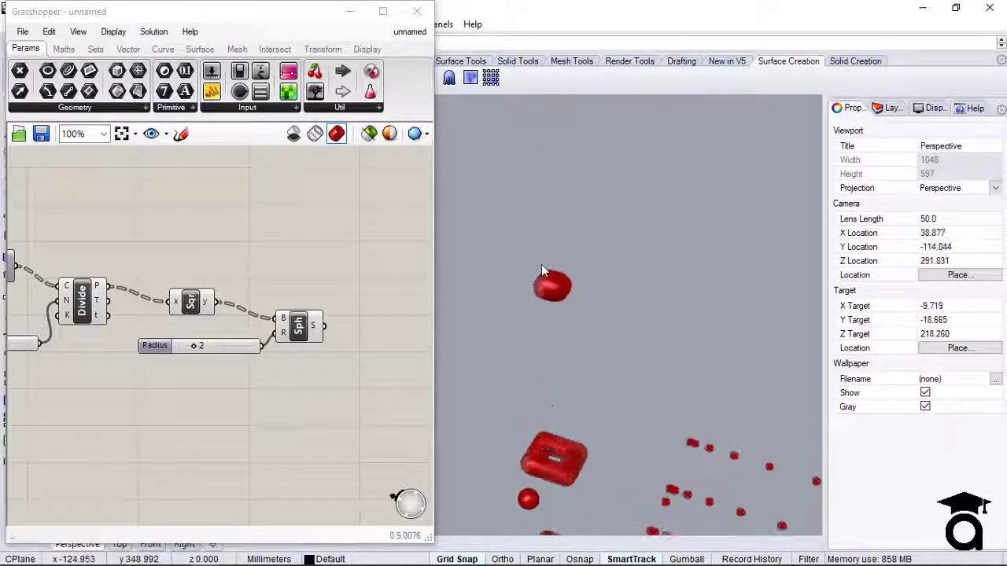
pyautogui.scroll(3, 547, 275)
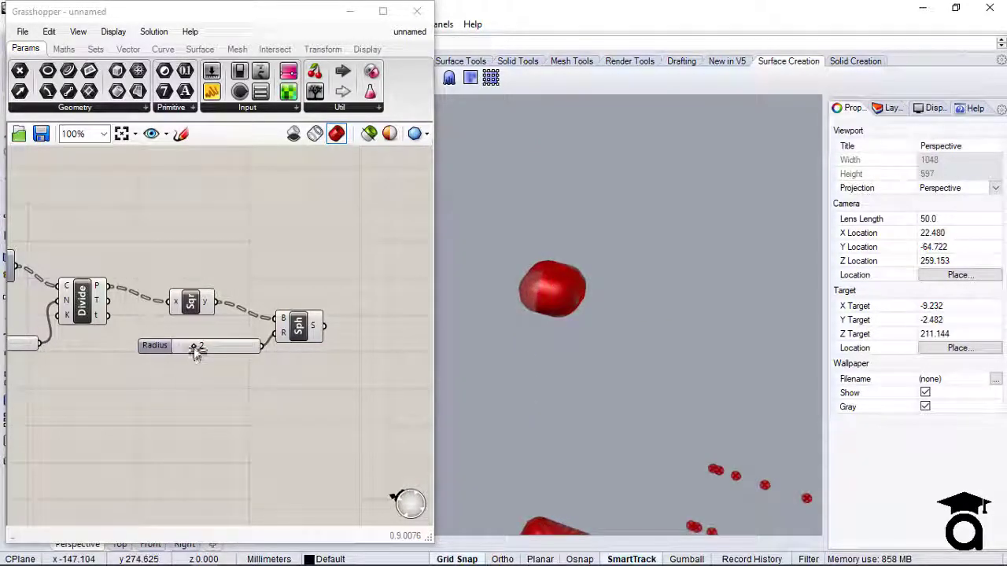
# Step: Lower the Sphere's radius slider to 0 and examine the squared points near the apex up close
pyautogui.moveTo(195, 351); pyautogui.dragTo(183, 352)
pyautogui.click(576, 332)
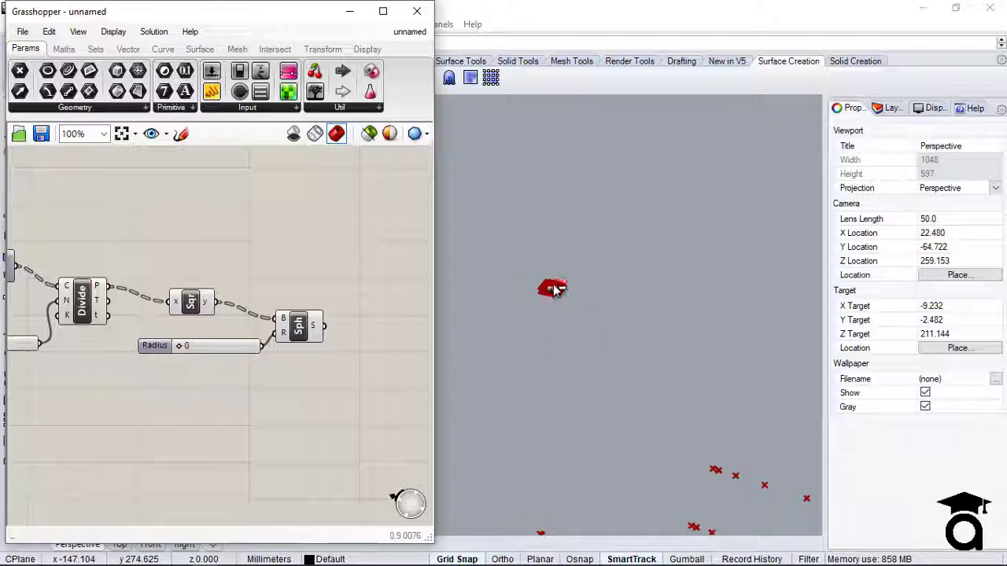
pyautogui.click(554, 289)
pyautogui.scroll(5, 552, 315)
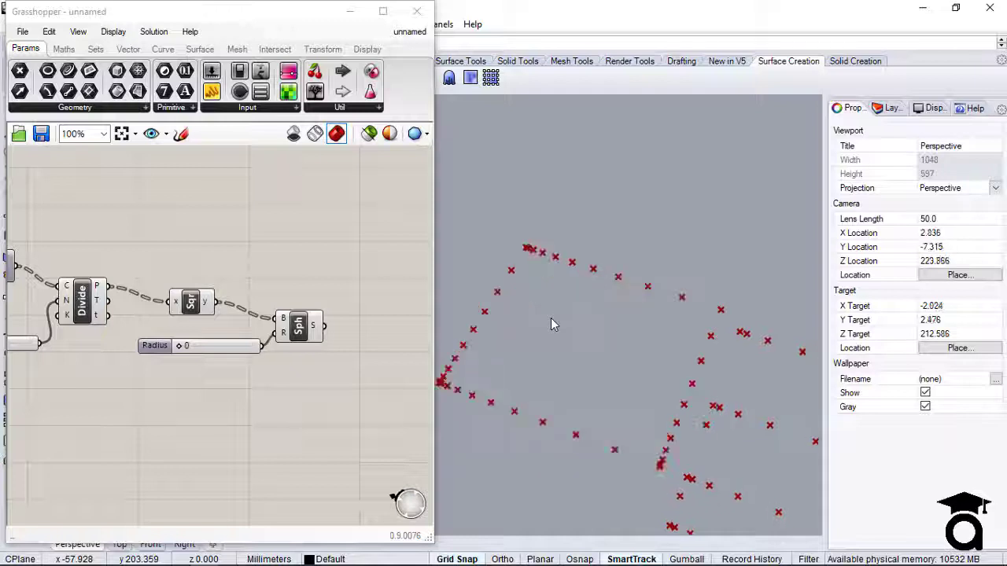
pyautogui.moveTo(467, 361); pyautogui.dragTo(584, 357, button='right')
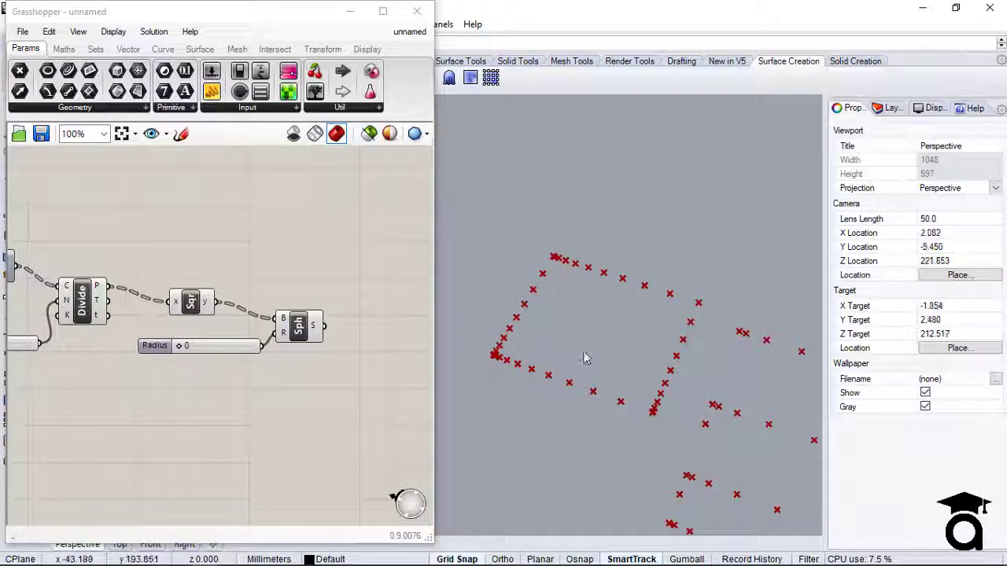
# Step: Replace the Sphere's integer radius slider with a new number slider of value 0.1 wired to the radius input
pyautogui.click(218, 355)
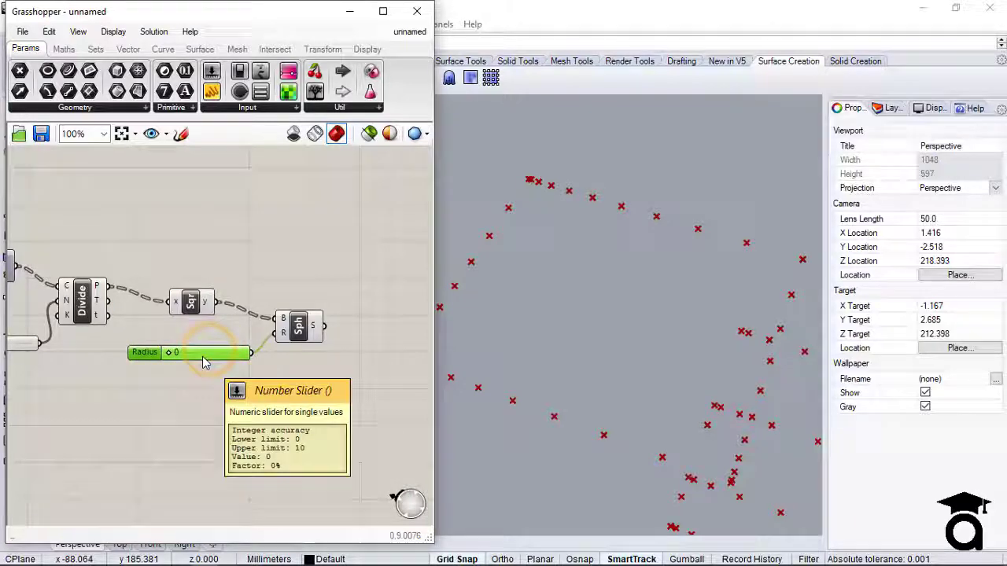
pyautogui.press('Delete')
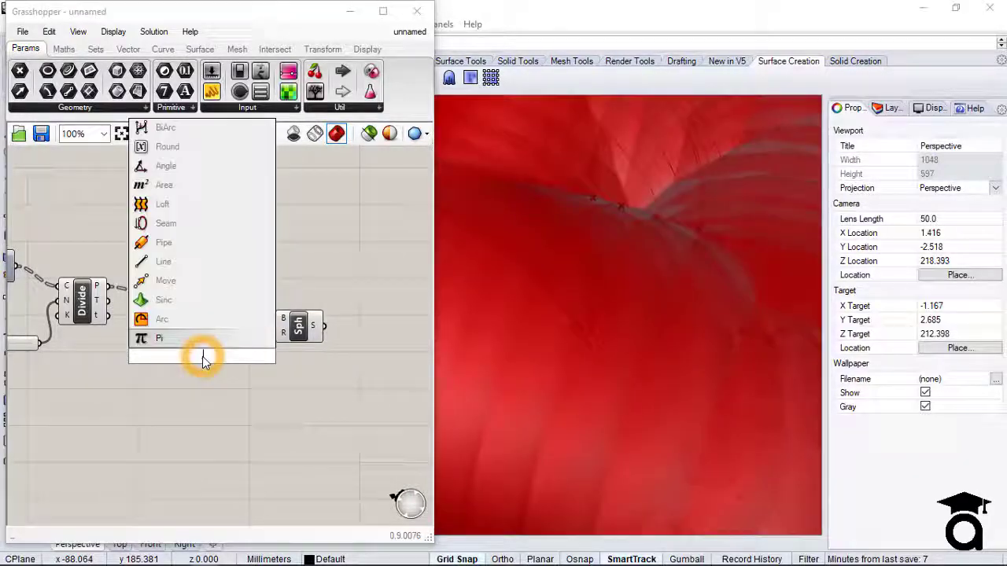
pyautogui.click(202, 356)
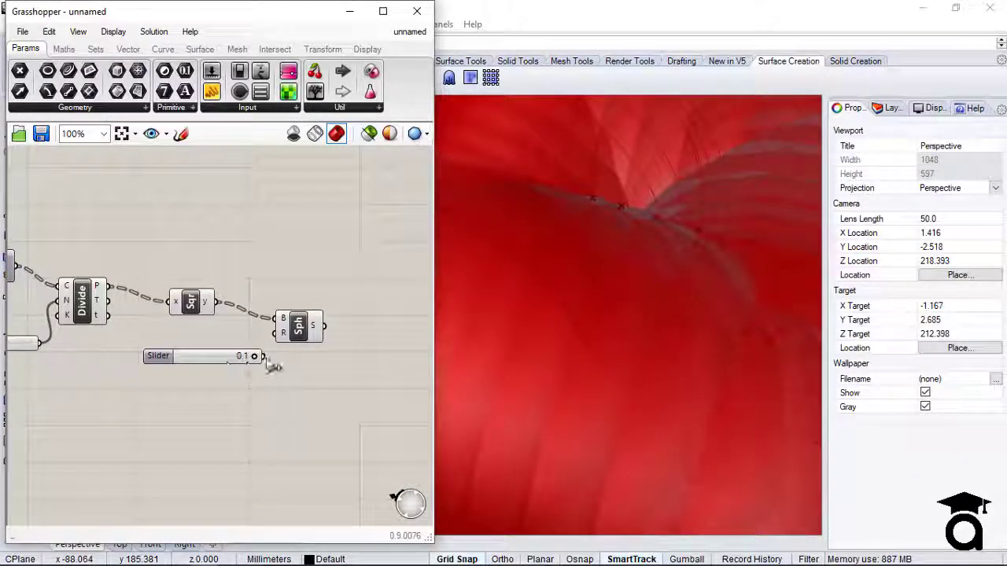
pyautogui.moveTo(255, 356); pyautogui.dragTo(275, 337)
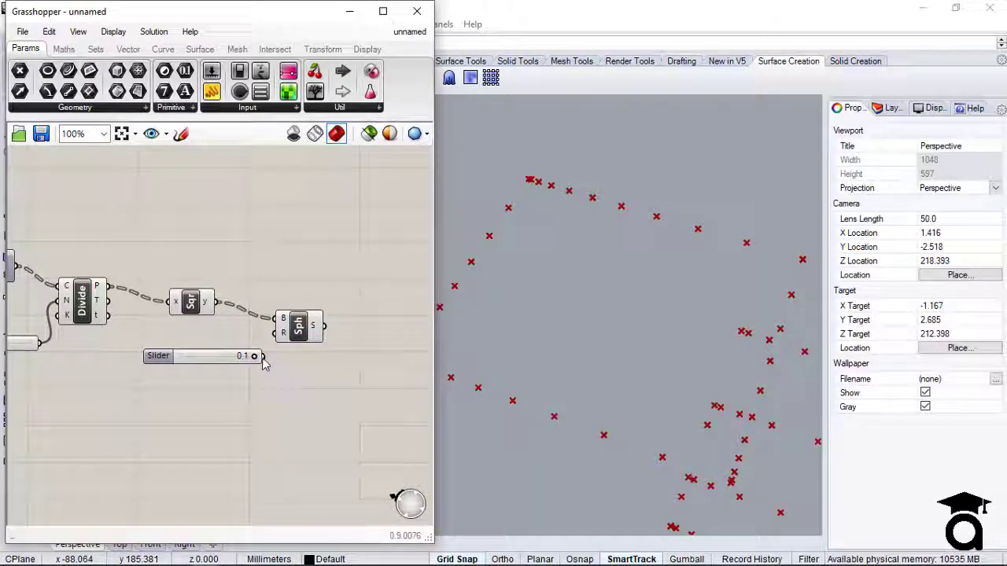
pyautogui.moveTo(264, 357); pyautogui.dragTo(198, 360)
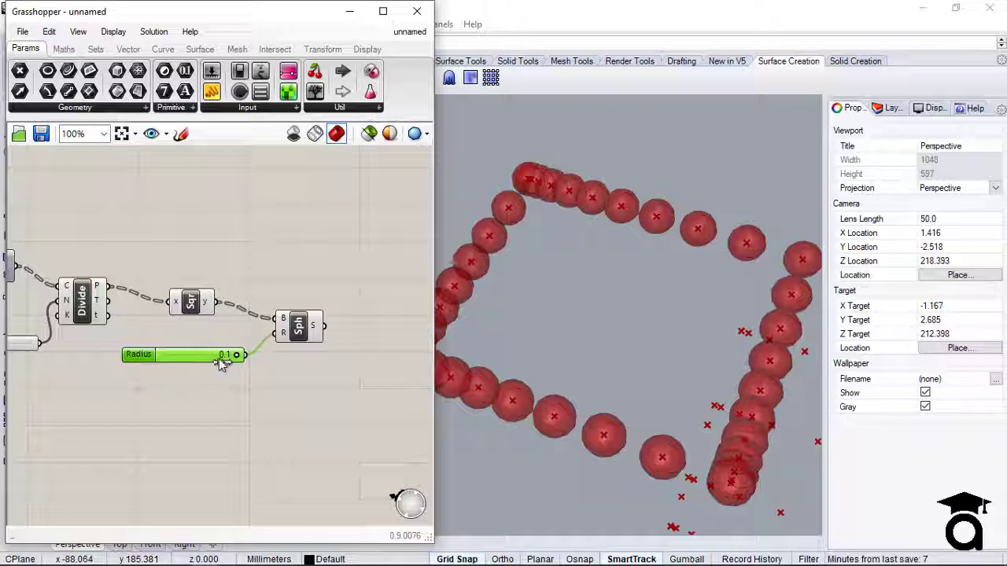
pyautogui.scroll(5, 220, 357)
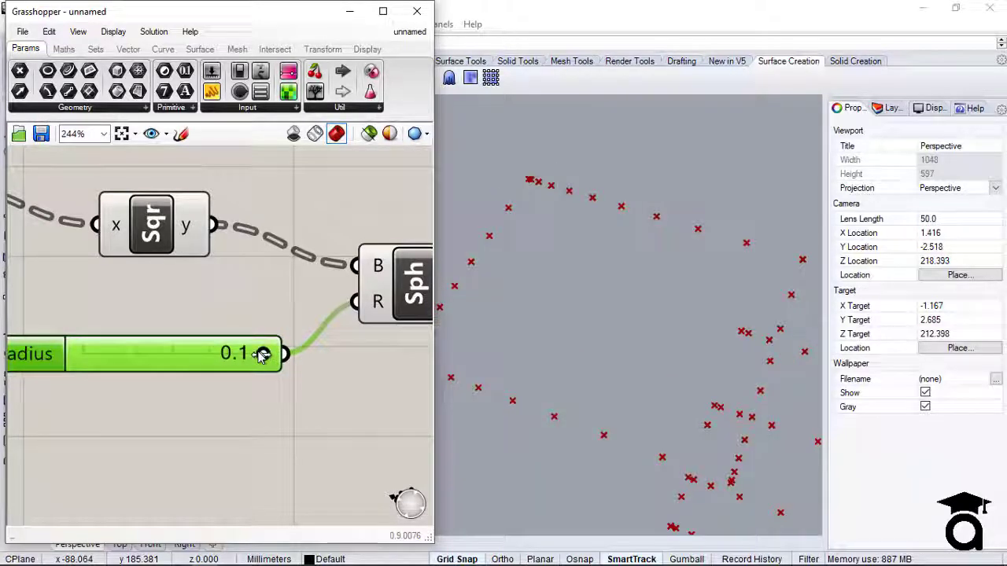
pyautogui.moveTo(235, 353); pyautogui.dragTo(237, 352)
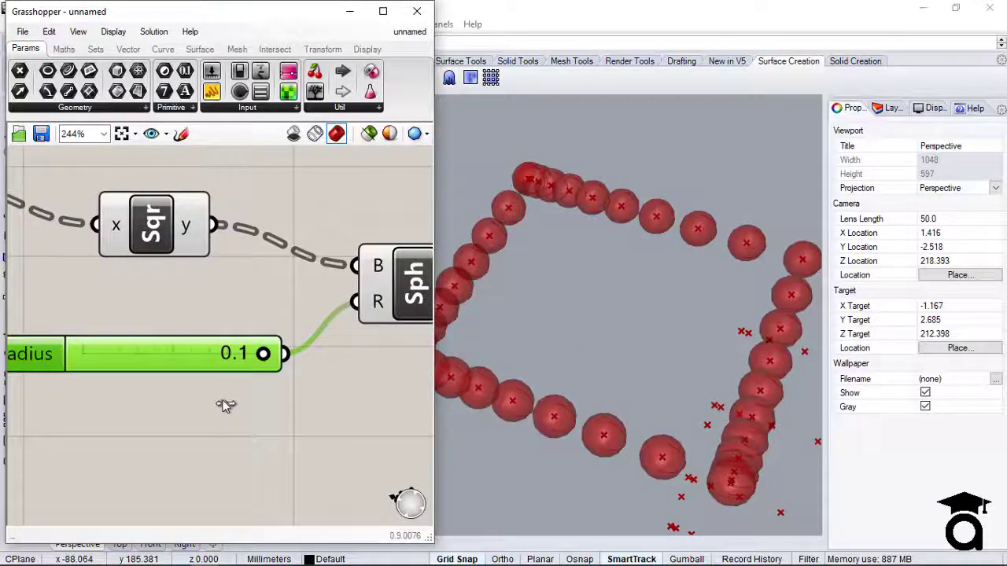
# Step: Create a number slider with value 0.09 and wire it to the Sphere's radius input in place of the 0.1 slider
pyautogui.middleClick(224, 405)
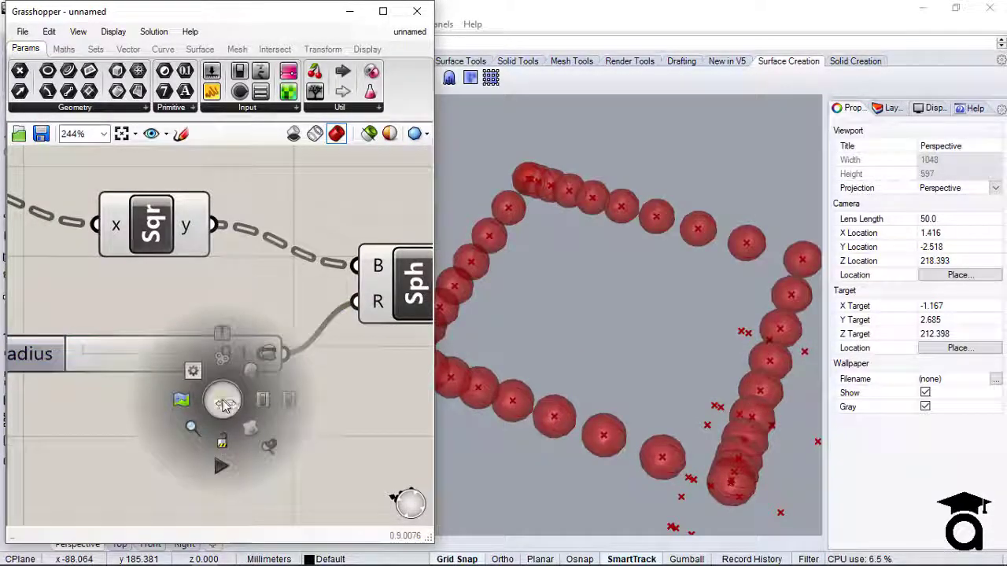
pyautogui.click(128, 439)
pyautogui.doubleClick(147, 433)
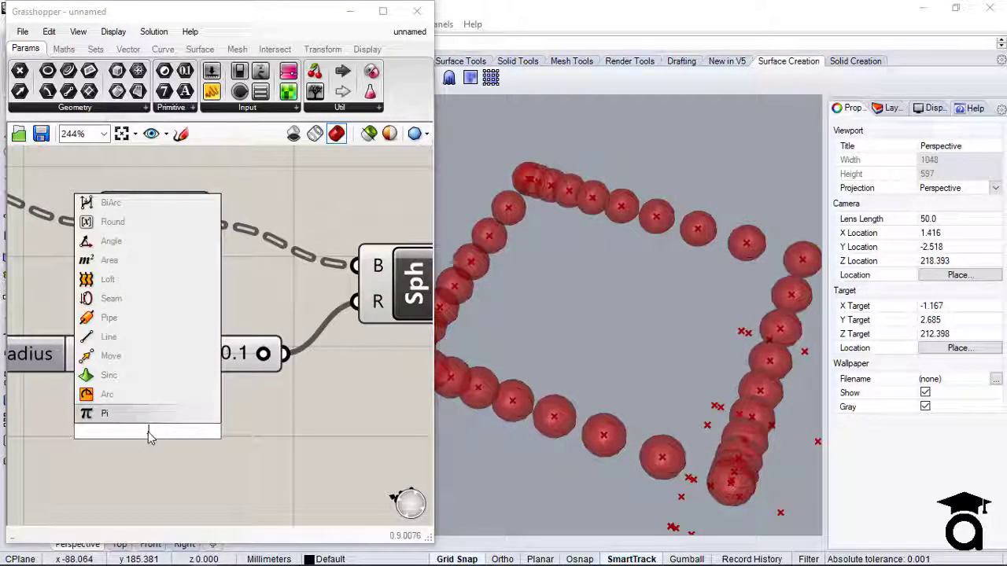
pyautogui.write('0.0')
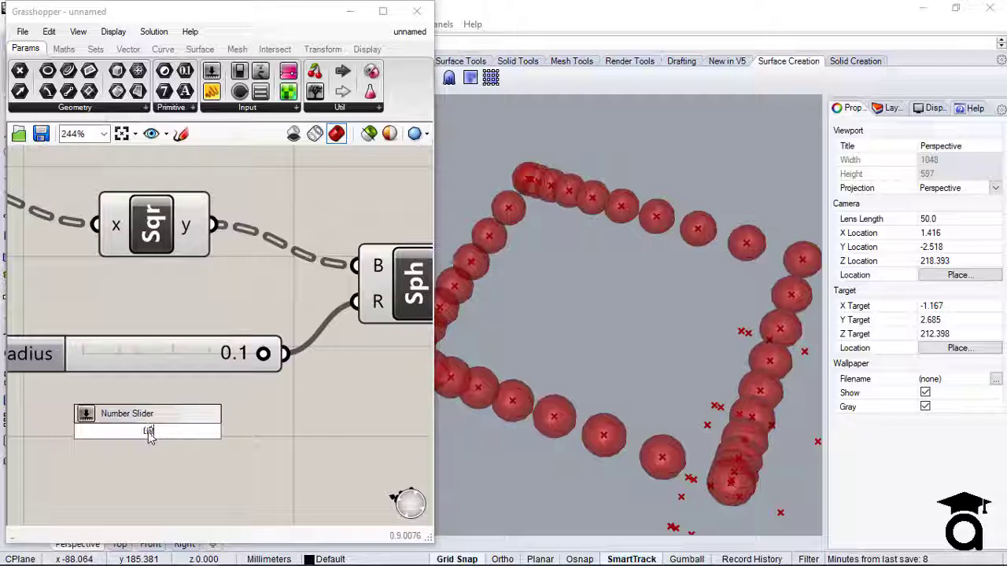
pyautogui.write('9')
pyautogui.press('Return')
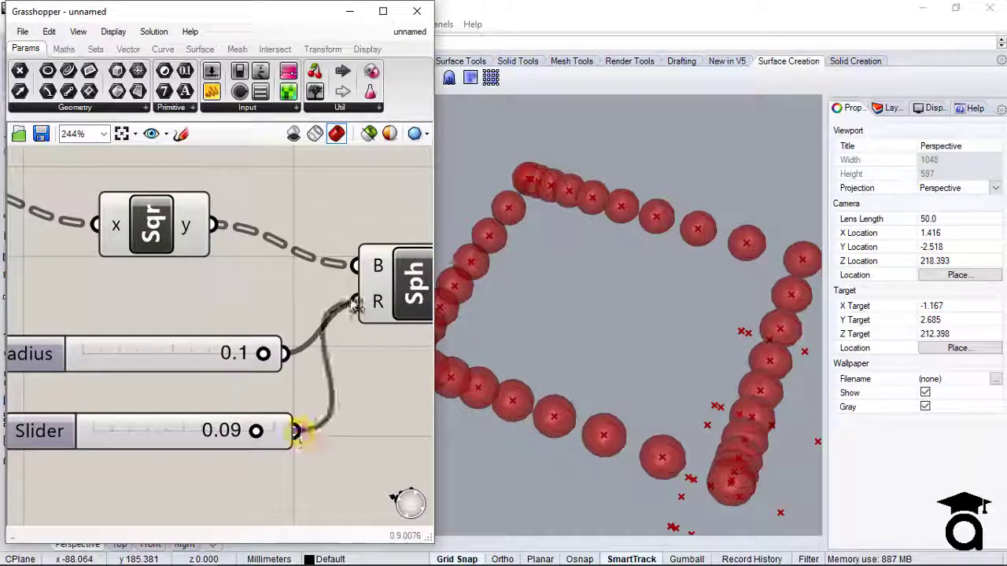
pyautogui.moveTo(358, 307); pyautogui.dragTo(356, 304)
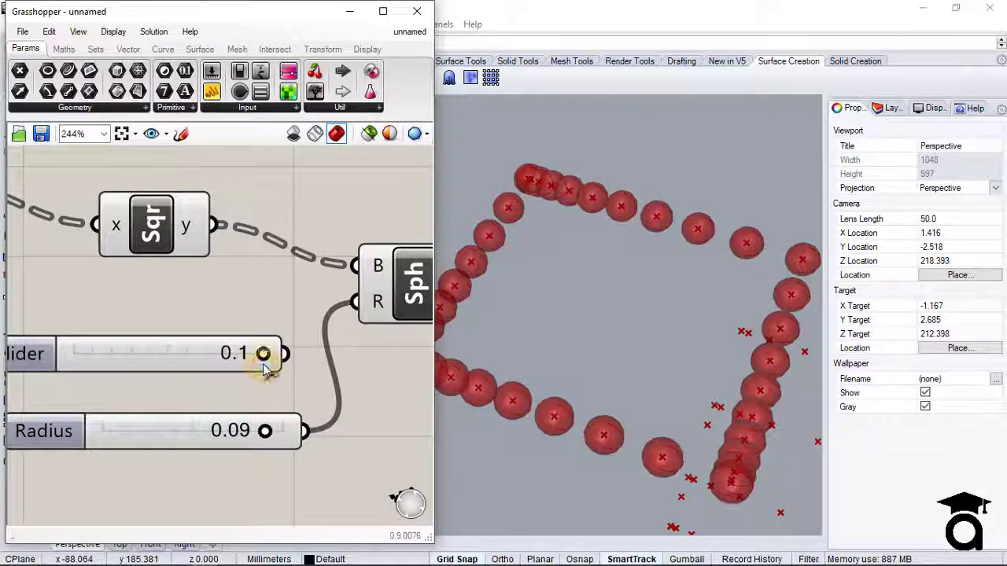
# Step: Delete the unused 0.1 slider, move the radius slider into its place and set the radius to 0.08
pyautogui.click(209, 364)
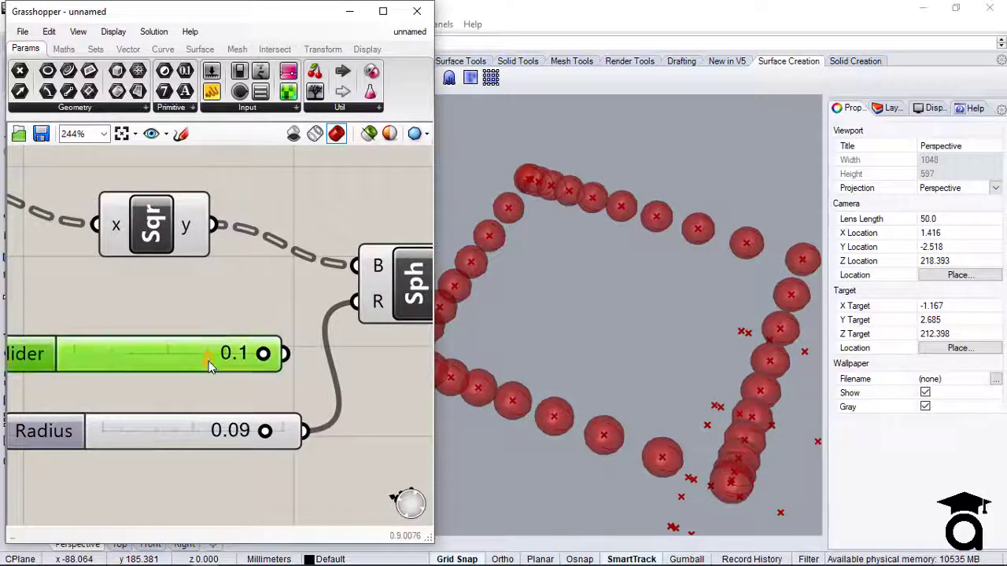
pyautogui.press('Delete')
pyautogui.moveTo(220, 417); pyautogui.dragTo(213, 331)
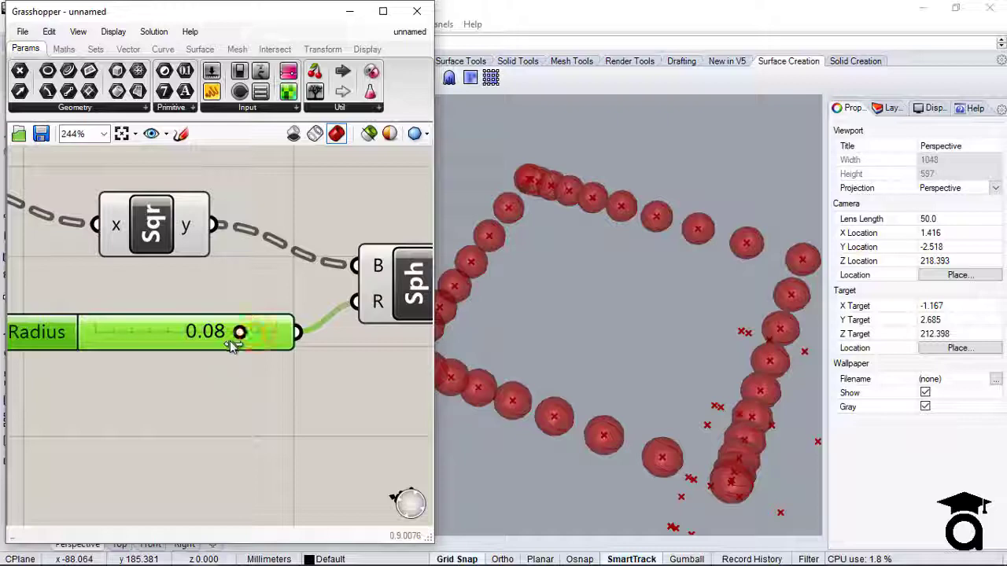
pyautogui.click(254, 398)
pyautogui.click(501, 378)
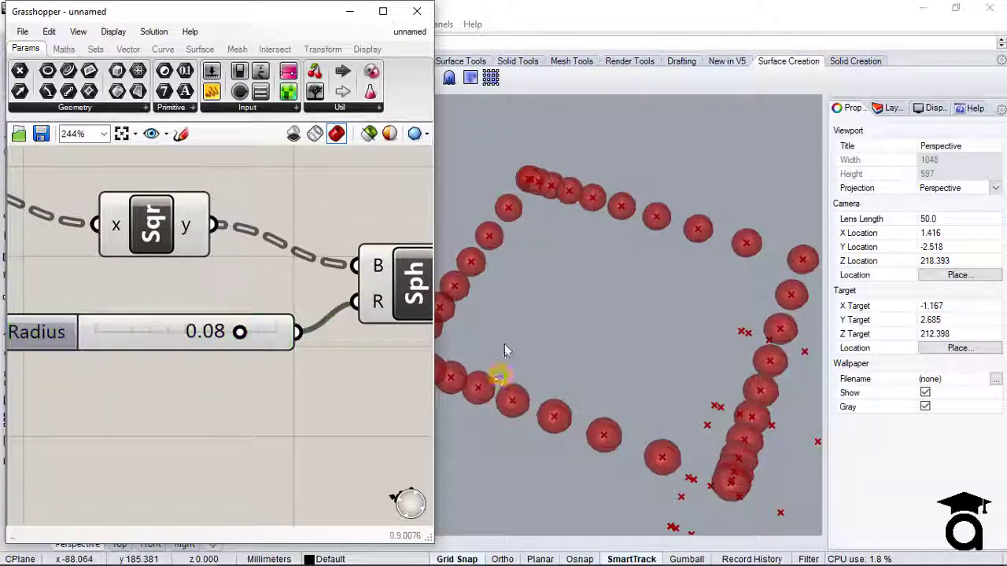
pyautogui.scroll(-6, 504, 341)
pyautogui.scroll(-20, 543, 302)
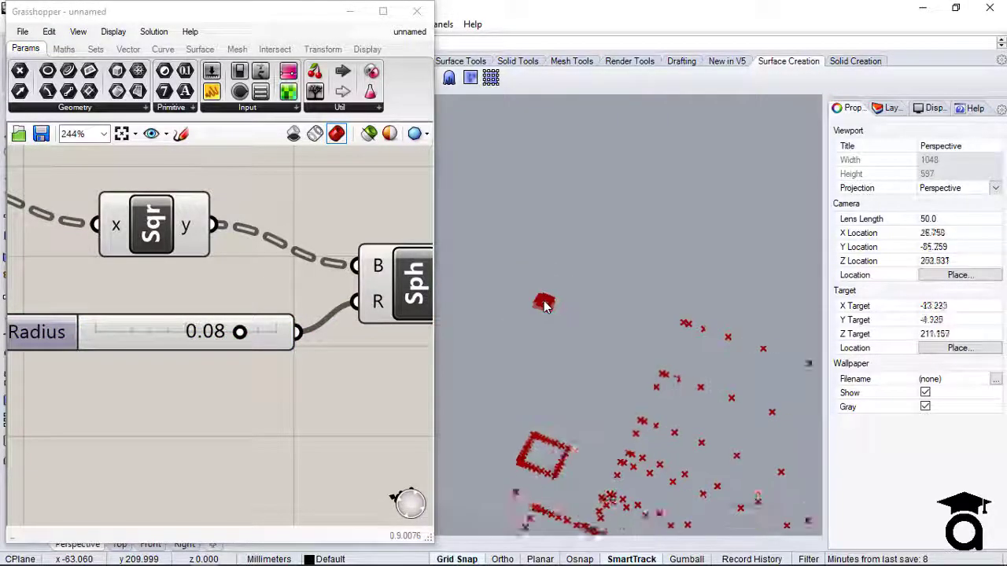
pyautogui.scroll(-10, 544, 305)
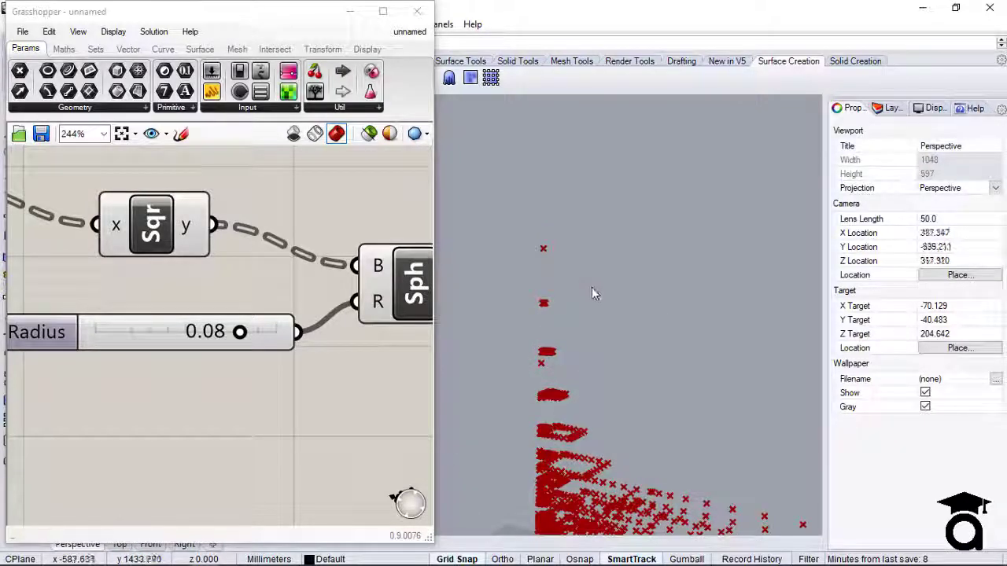
# Step: Examine the squared point structure in the Perspective view from several sides, both up close and as a whole
pyautogui.moveTo(712, 429); pyautogui.dragTo(554, 405, button='right')
pyautogui.scroll(-8, 668, 382)
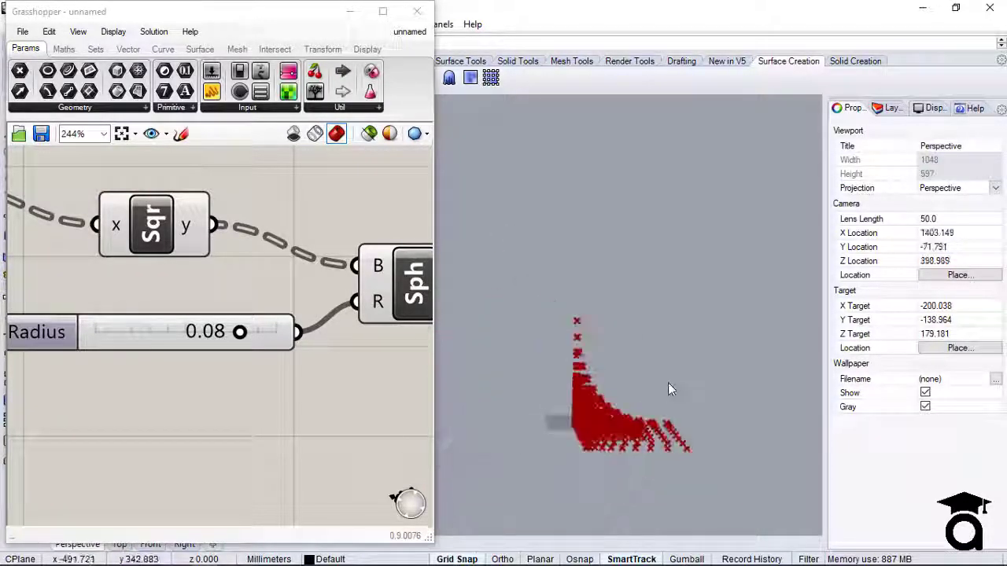
pyautogui.moveTo(665, 424); pyautogui.dragTo(455, 480, button='right')
pyautogui.scroll(4, 425, 481)
pyautogui.scroll(10, 474, 494)
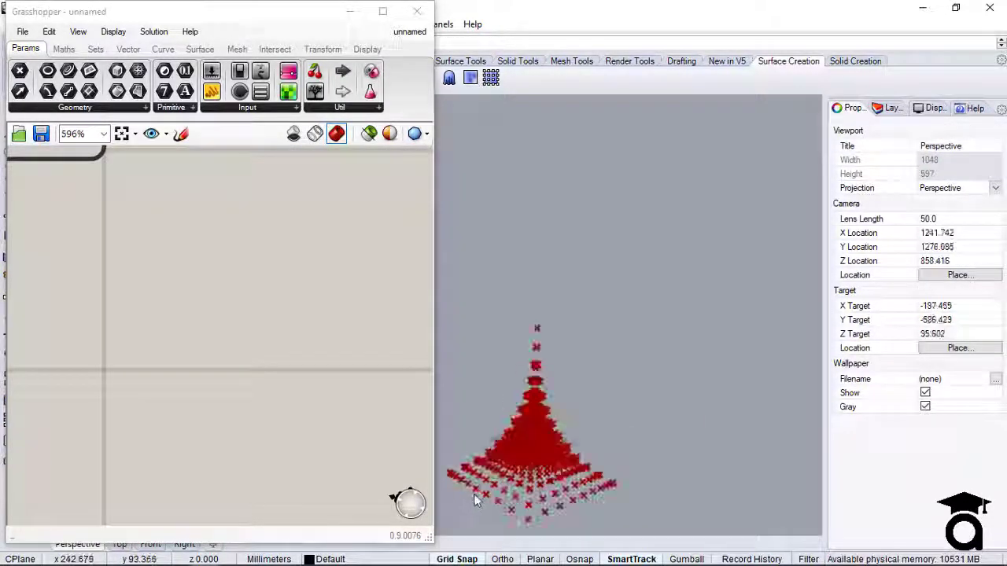
pyautogui.moveTo(520, 458); pyautogui.dragTo(532, 432, button='right')
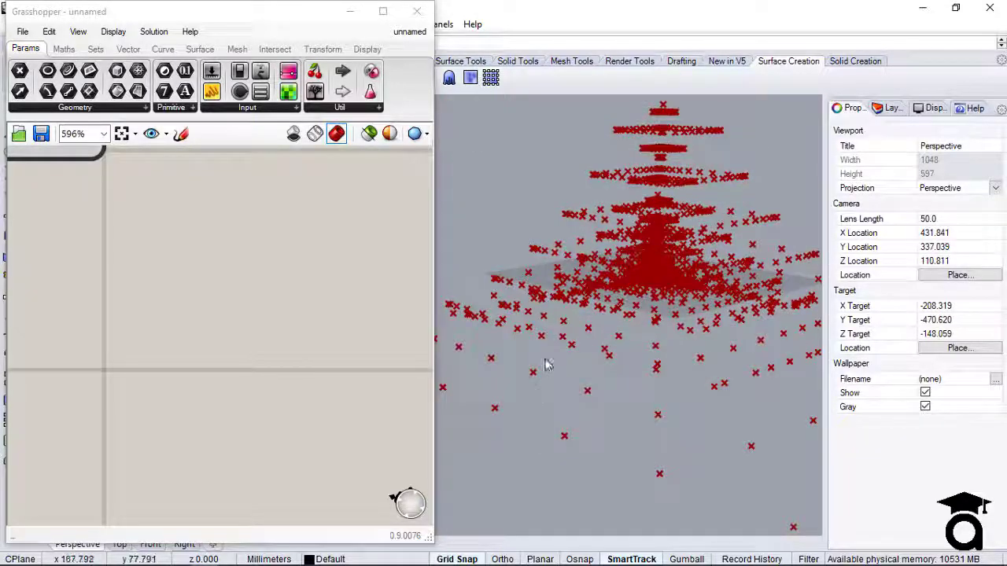
pyautogui.scroll(-2, 545, 364)
pyautogui.moveTo(592, 325); pyautogui.dragTo(454, 376, button='right')
# Step: Bake the Sphere component's output to the Default layer as a group with the object name 1
pyautogui.click(305, 335)
pyautogui.scroll(-6, 353, 353)
pyautogui.rightClick(238, 304)
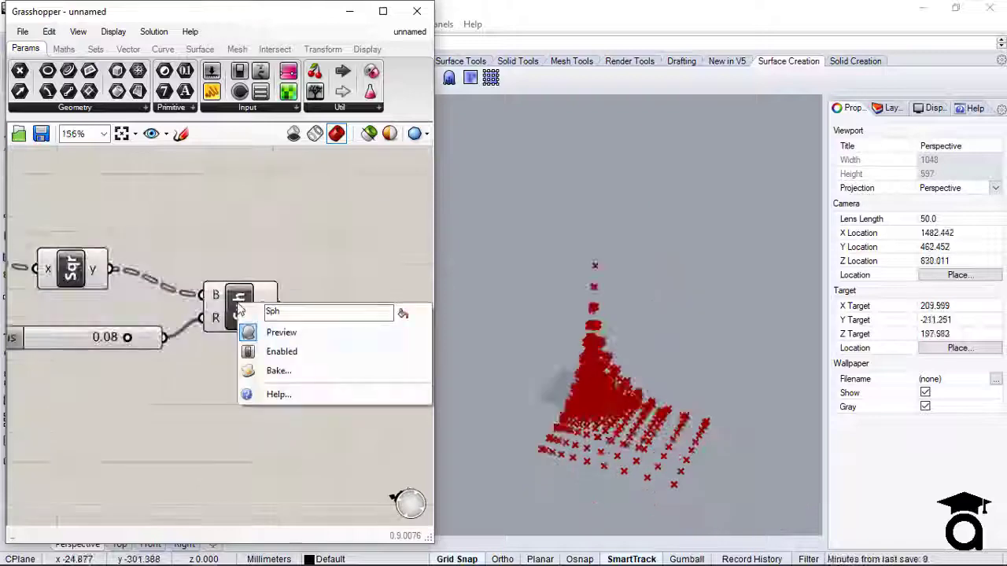
pyautogui.click(262, 250)
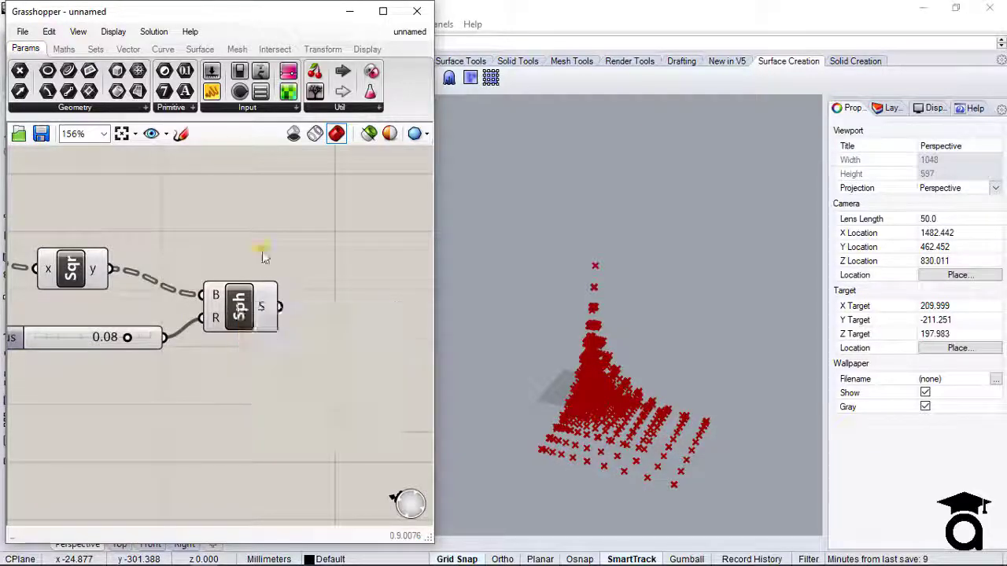
pyautogui.rightClick(259, 306)
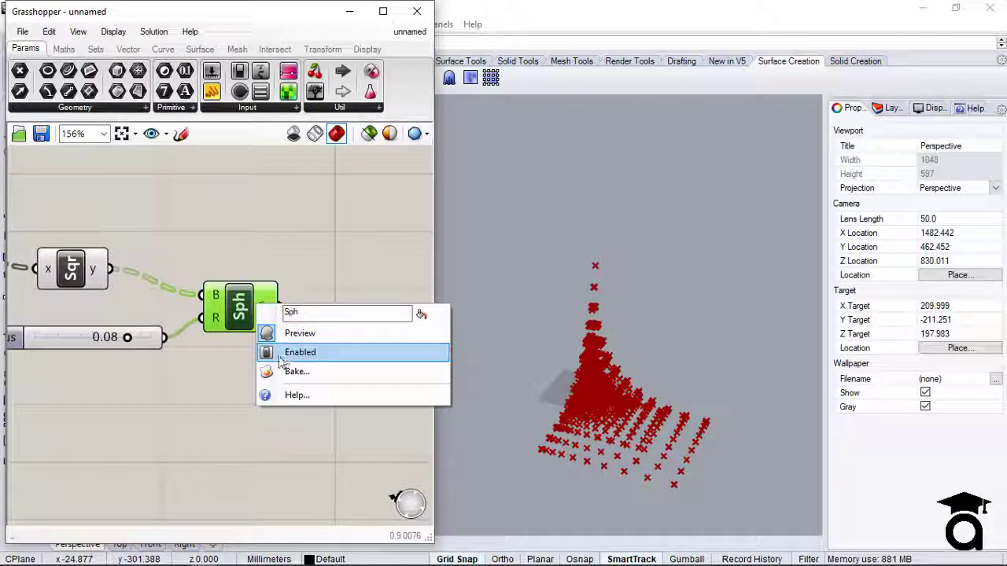
pyautogui.click(296, 371)
pyautogui.click(250, 246)
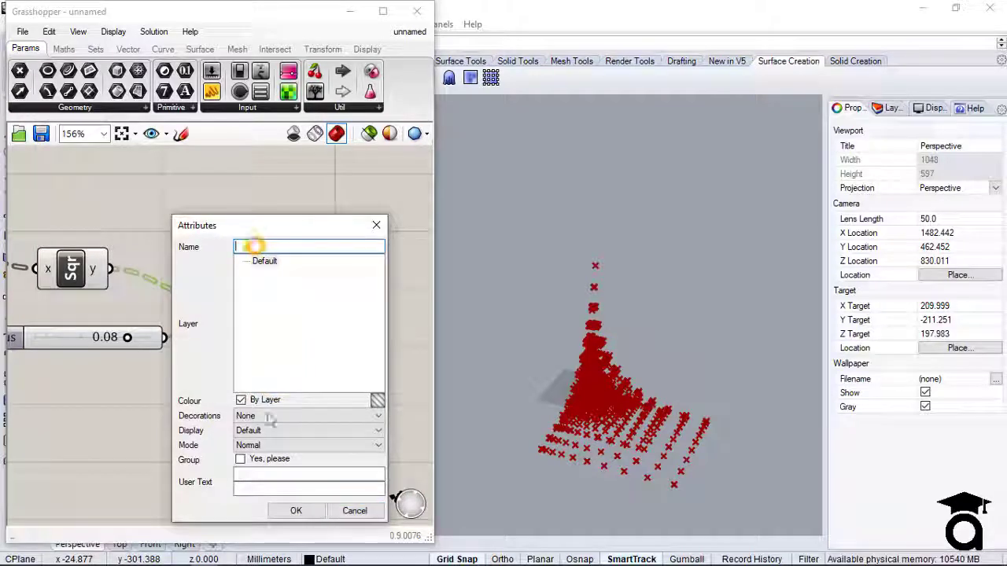
pyautogui.click(257, 249)
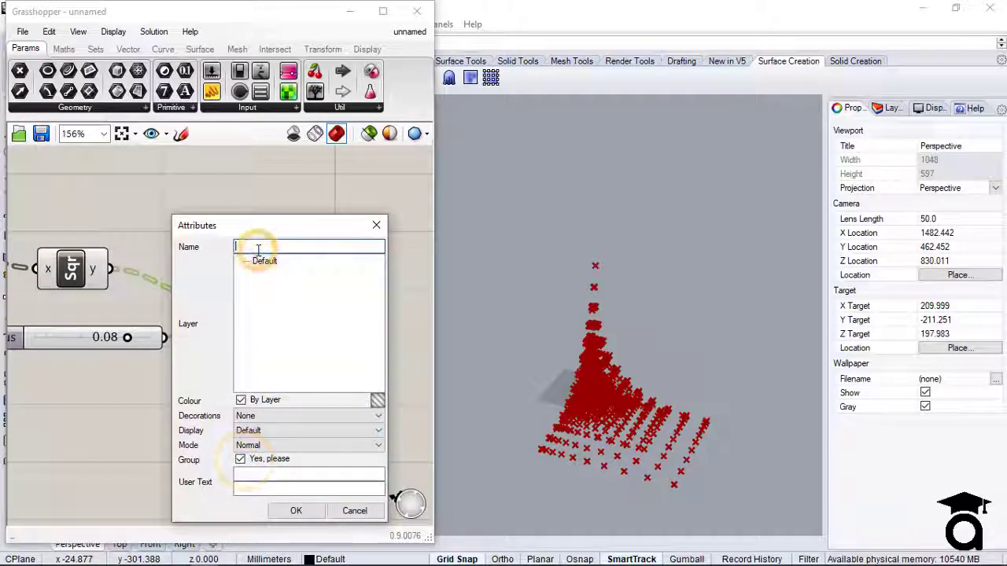
pyautogui.click(299, 510)
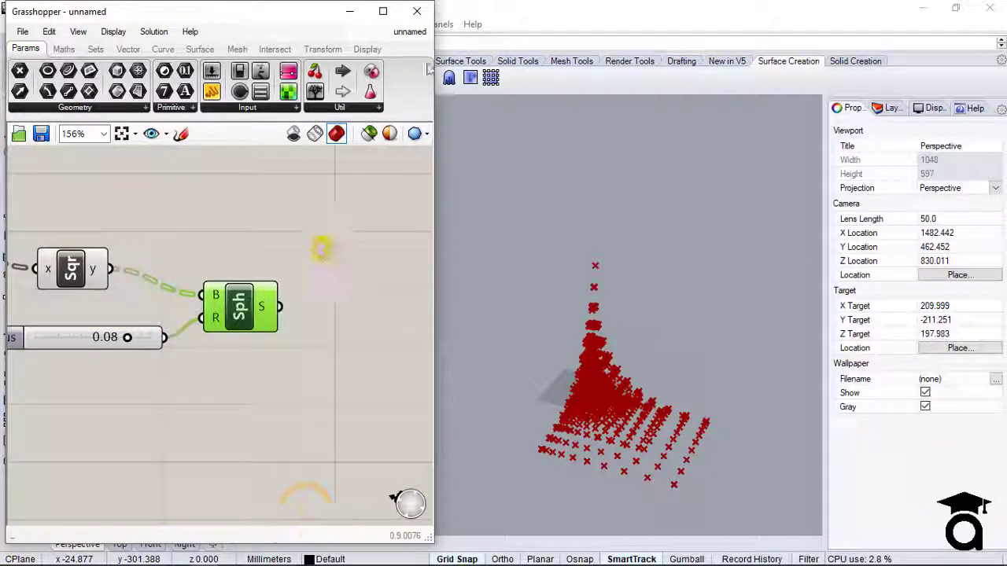
# Step: Close the Grasshopper window and set the Perspective viewport's display mode to Shaded
pyautogui.click(417, 14)
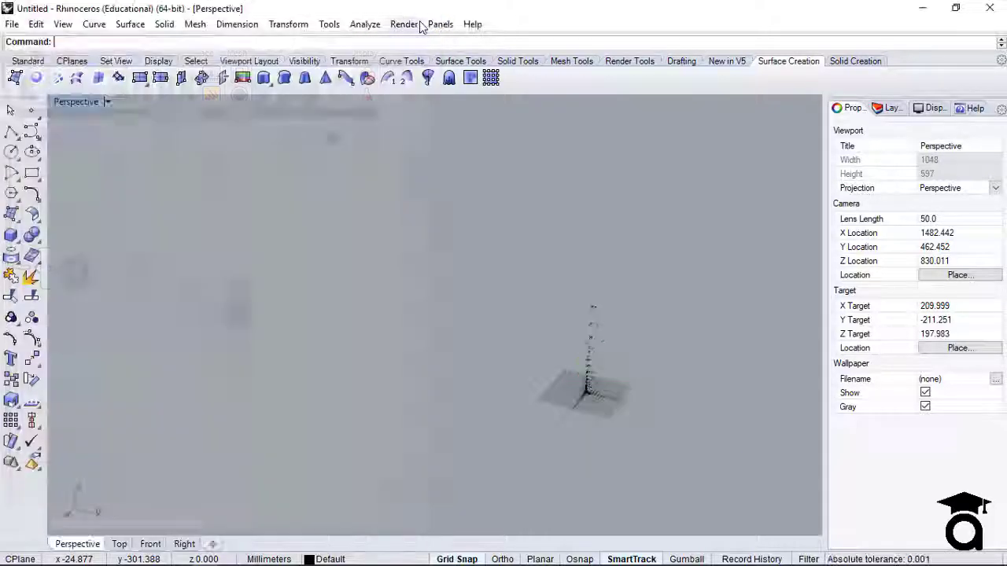
pyautogui.click(103, 106)
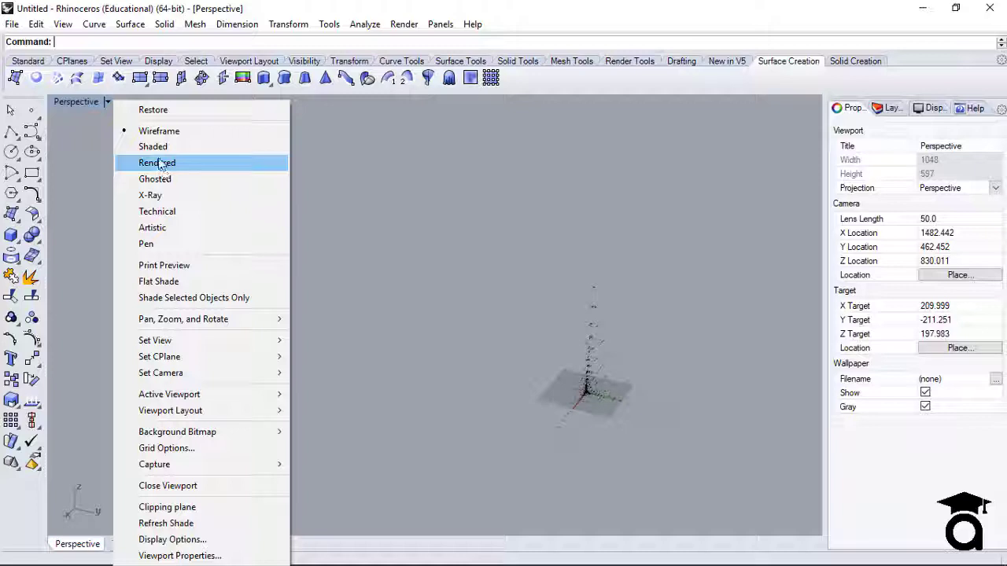
pyautogui.click(156, 149)
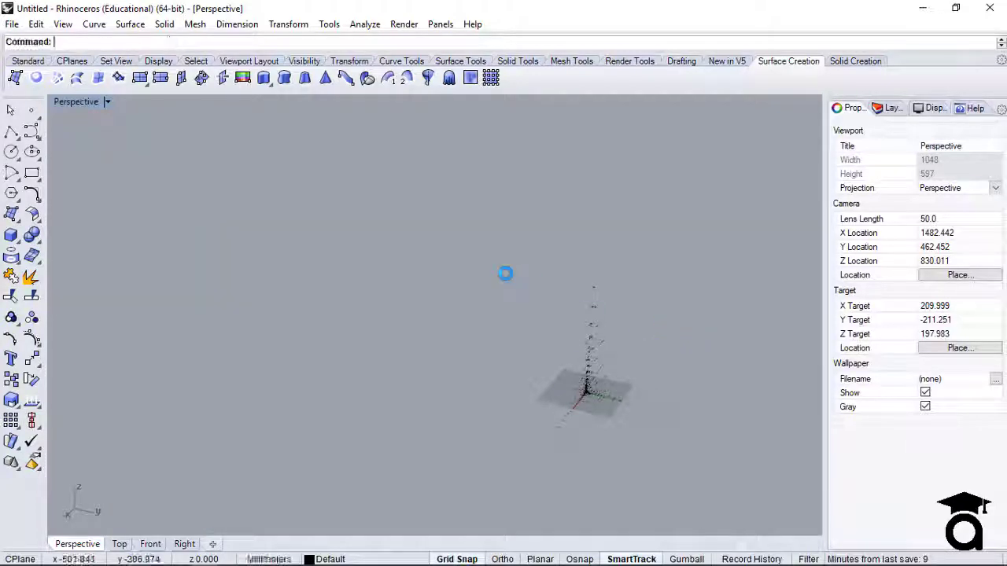
# Step: Examine the baked spheres up close, from the square rings near the apex down to the dense cluster at the origin
pyautogui.scroll(5, 630, 365)
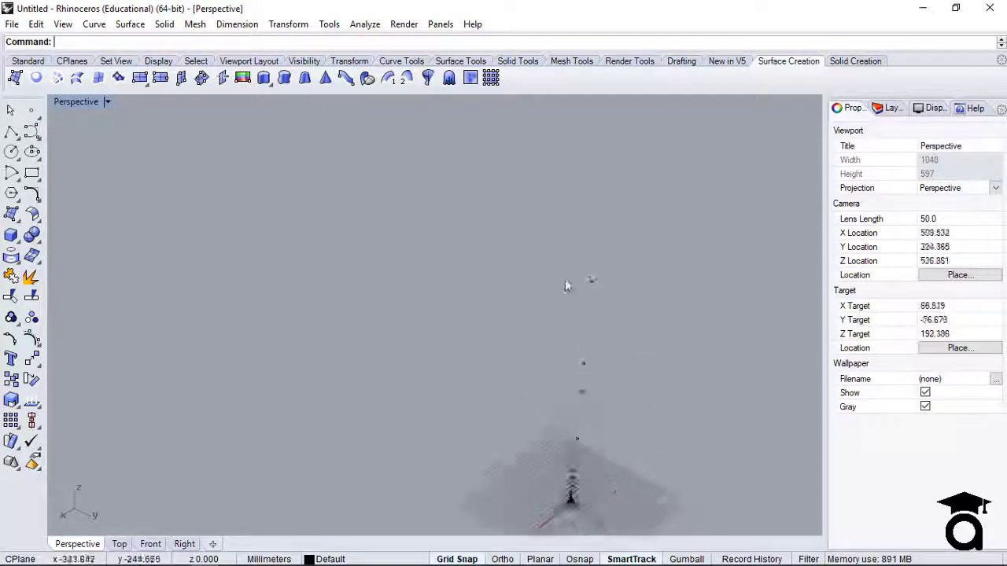
pyautogui.moveTo(545, 338); pyautogui.dragTo(570, 417, button='right')
pyautogui.scroll(13, 582, 292)
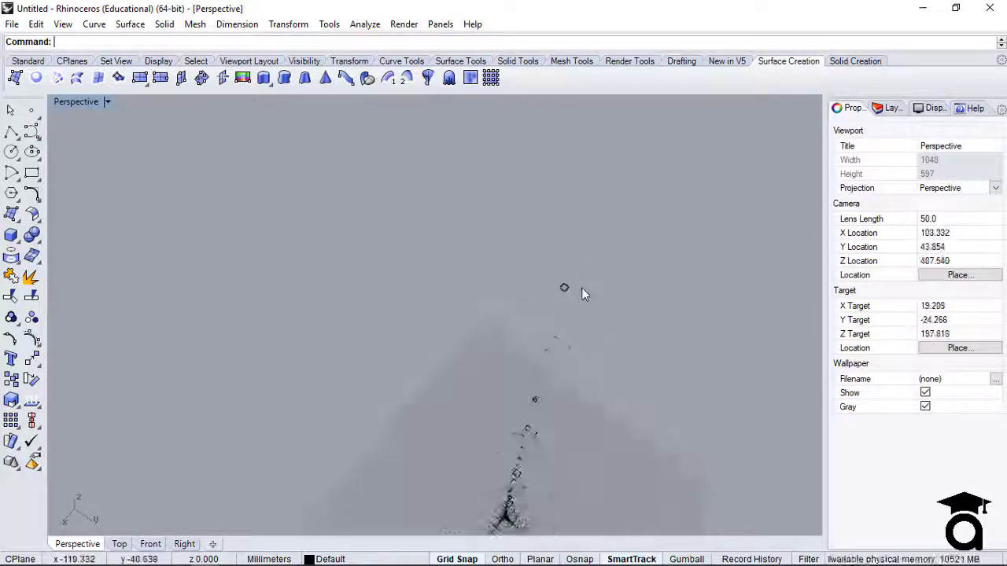
pyautogui.scroll(10, 607, 266)
pyautogui.scroll(-16, 605, 268)
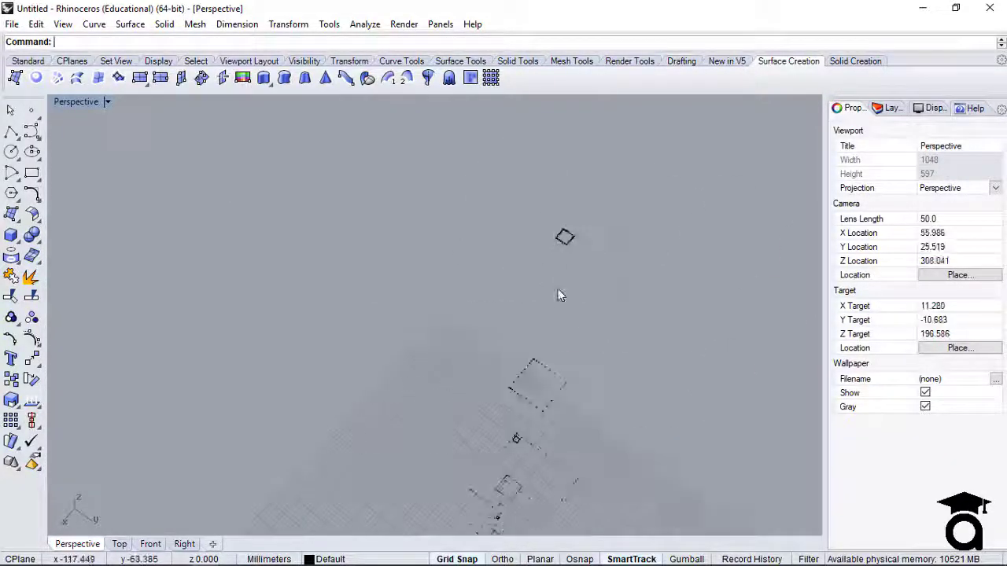
pyautogui.scroll(4, 551, 386)
pyautogui.scroll(5, 531, 403)
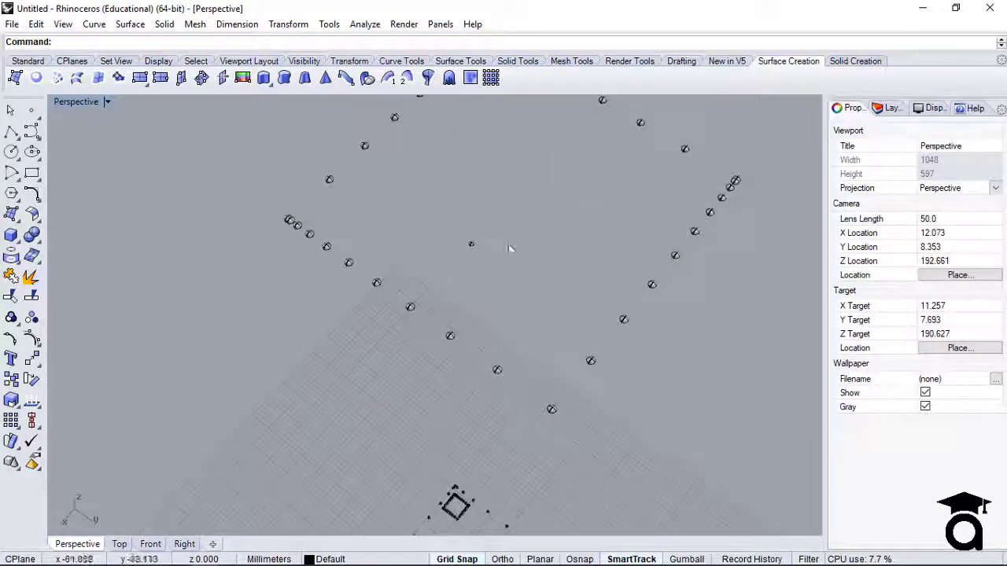
pyautogui.scroll(-6, 504, 210)
pyautogui.scroll(-3, 521, 393)
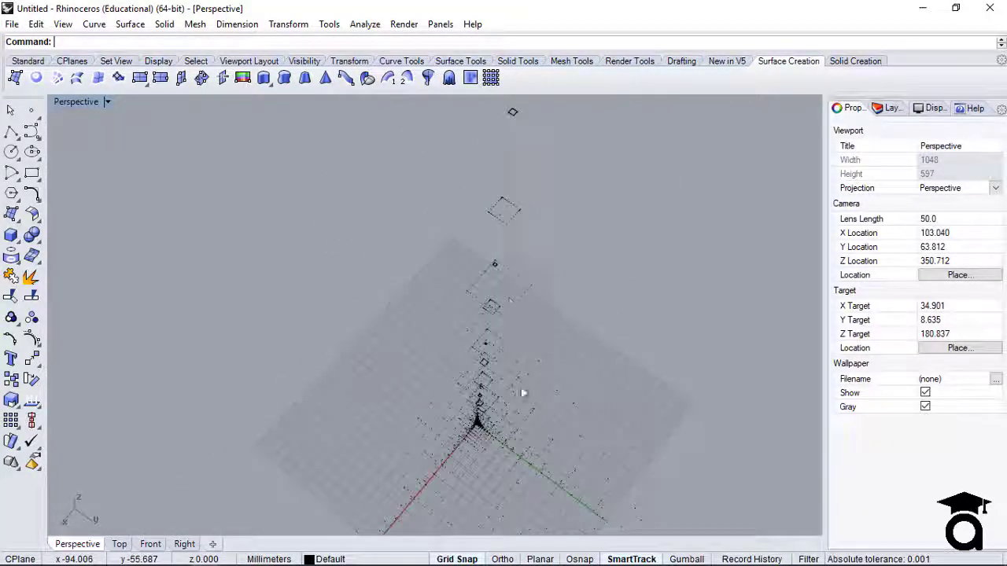
pyautogui.scroll(5, 468, 441)
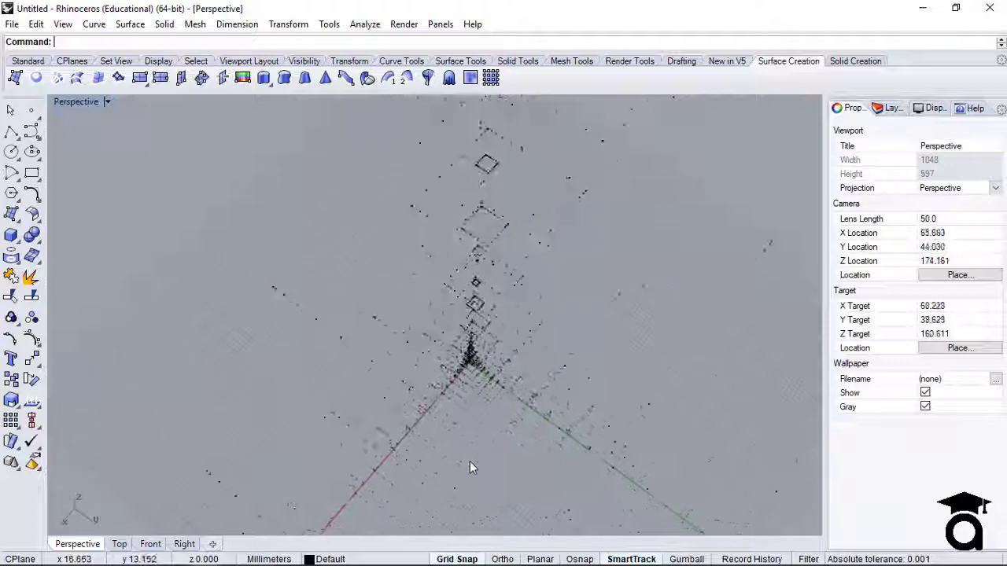
pyautogui.scroll(5, 466, 454)
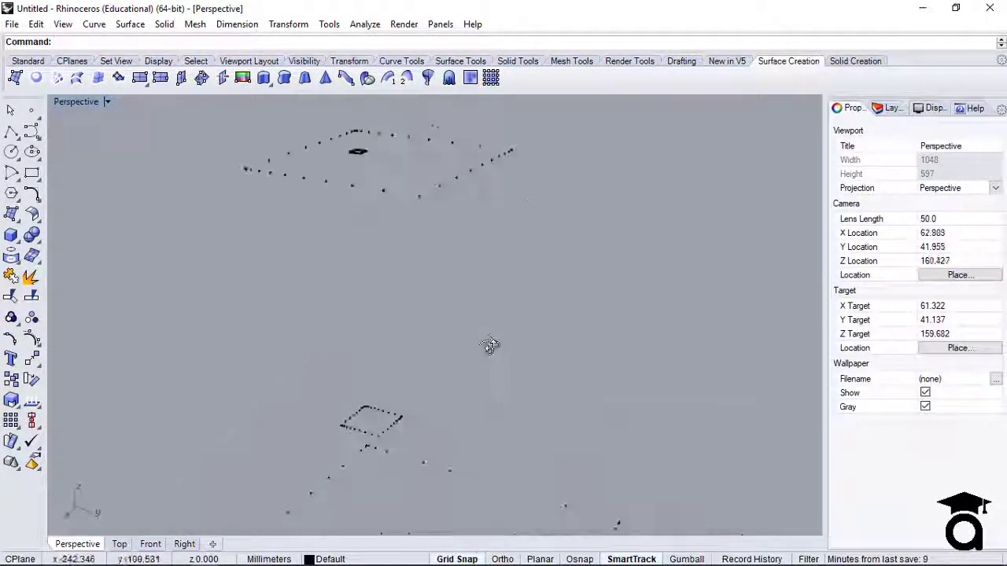
pyautogui.scroll(-10, 447, 285)
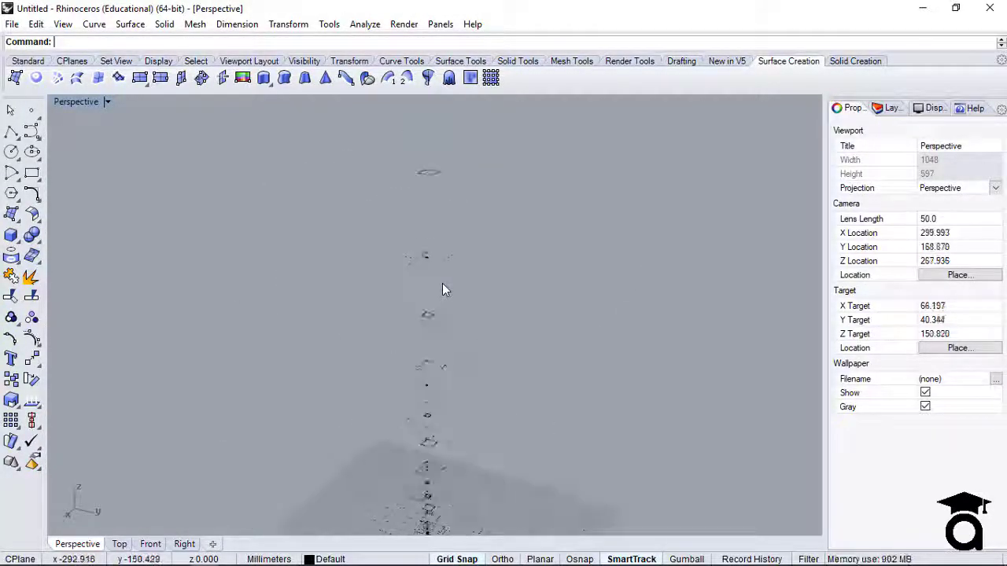
pyautogui.scroll(8, 432, 457)
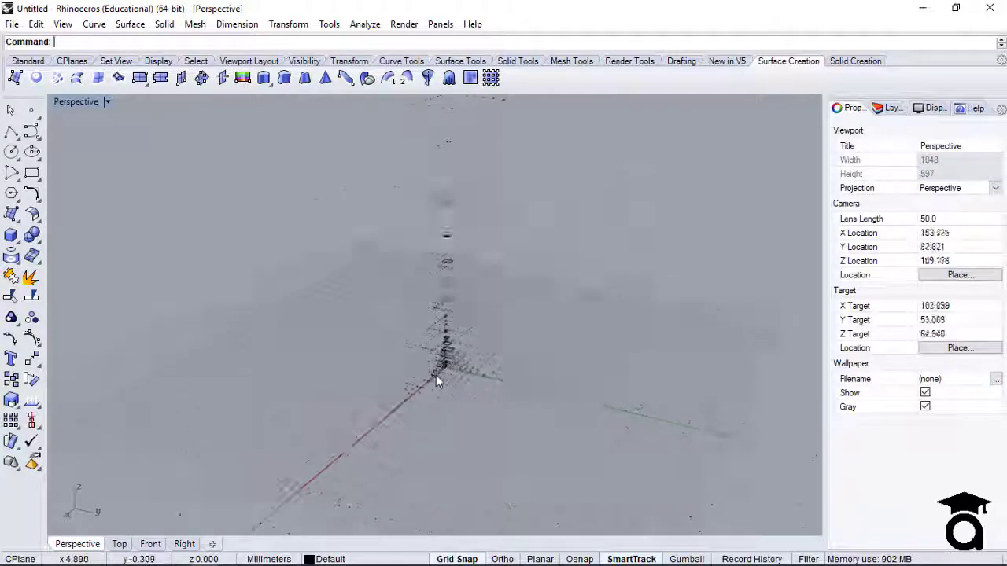
pyautogui.scroll(2, 440, 376)
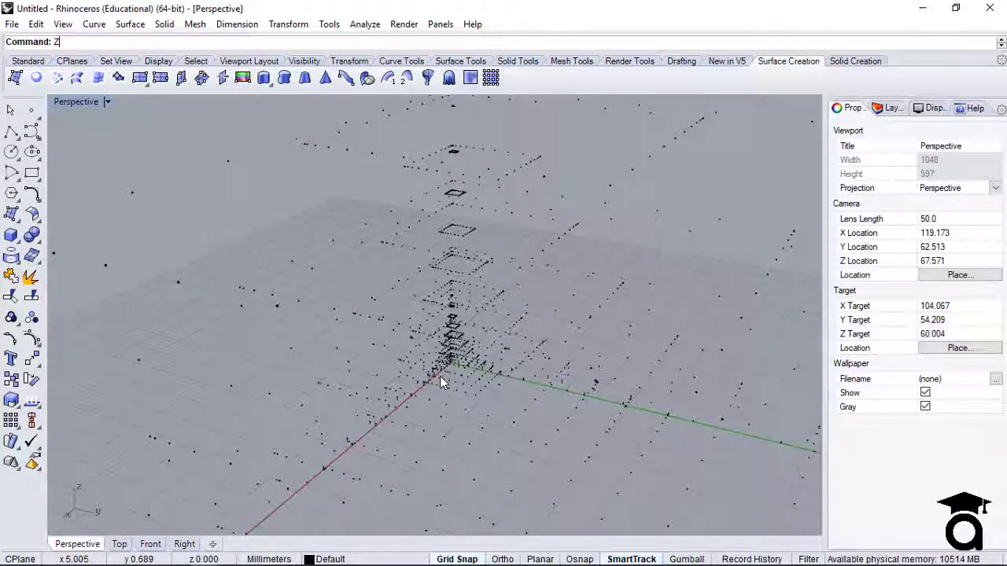
# Step: Run the Zoom command on a window around the spheres near the origin and view them more closely
pyautogui.write('oom')
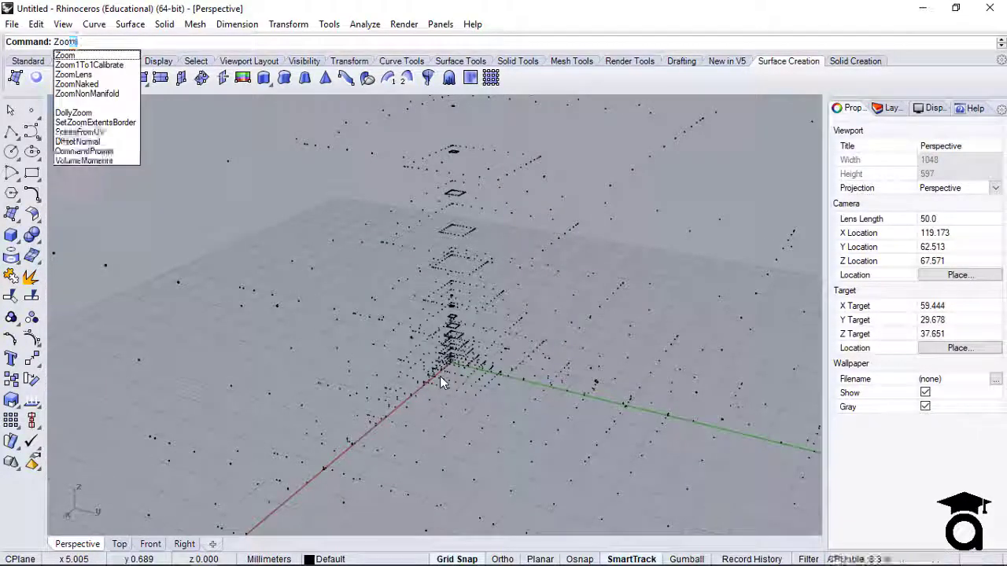
pyautogui.press('Return')
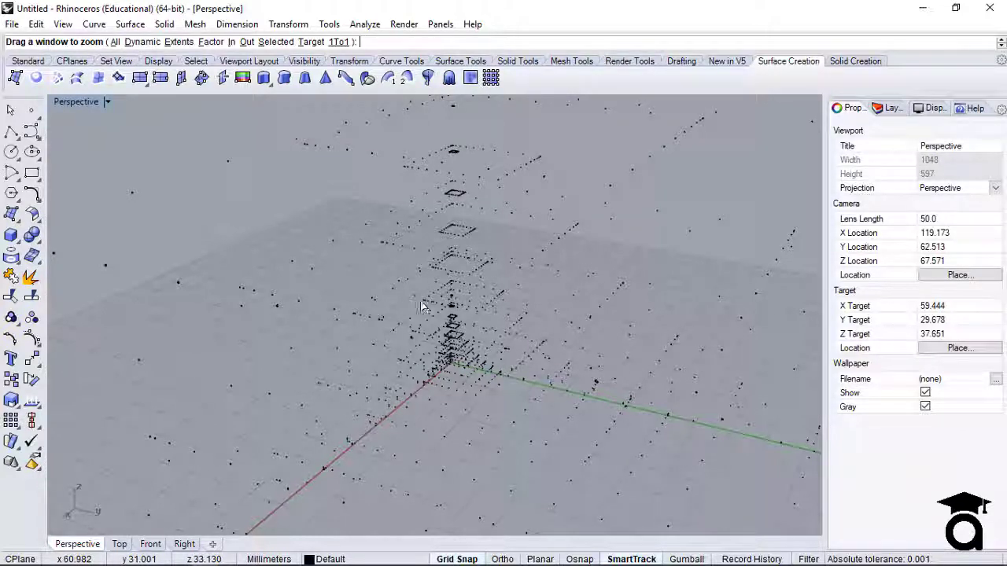
pyautogui.moveTo(420, 302); pyautogui.dragTo(560, 414)
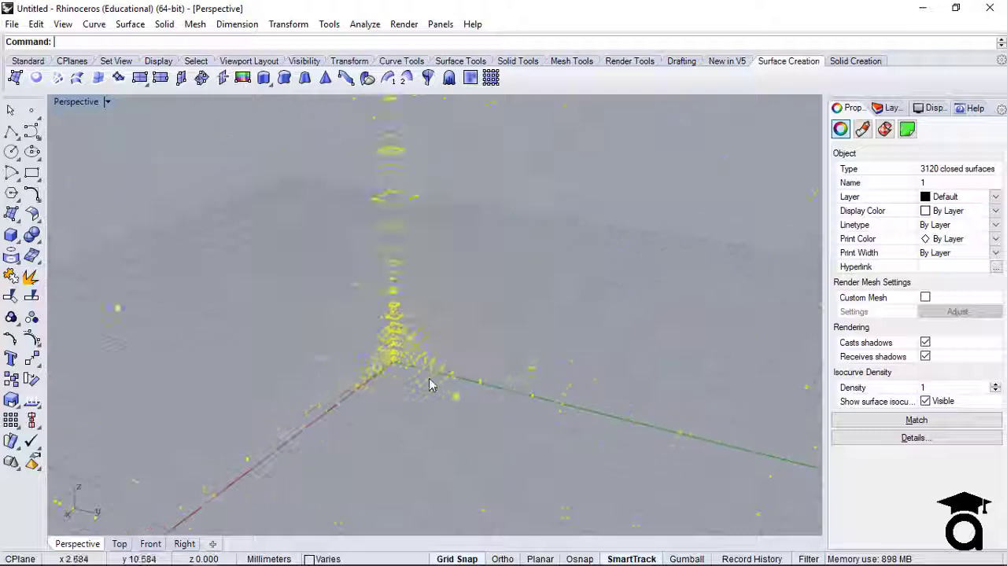
pyautogui.click(444, 302)
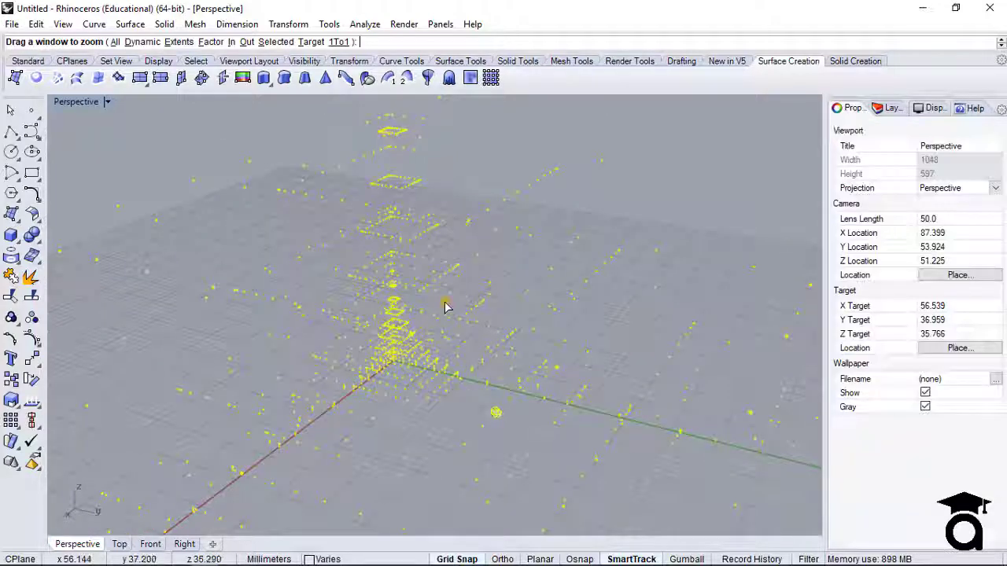
pyautogui.scroll(5, 397, 384)
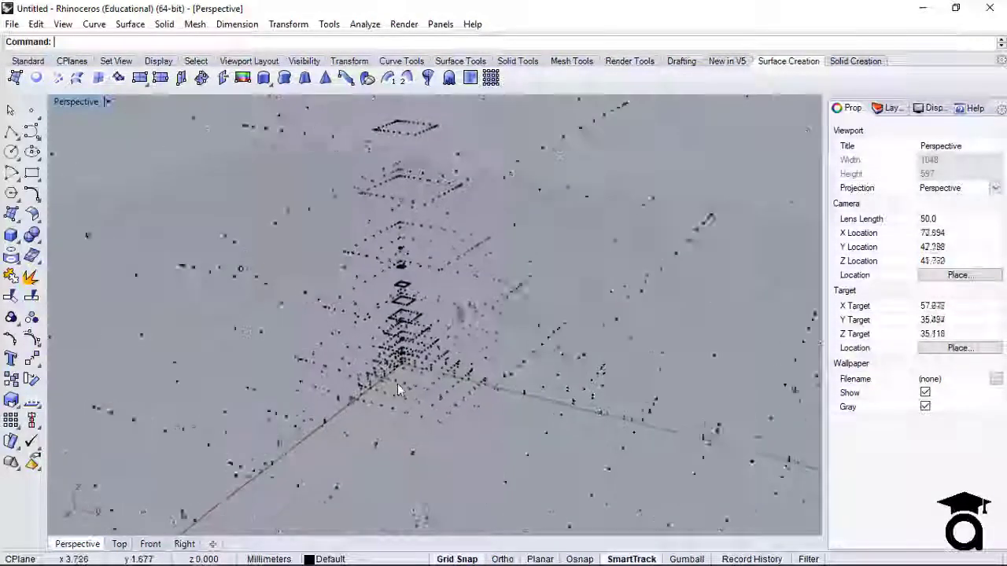
# Step: Inspect the whole baked sphere structure in the Perspective view from the side, the opposite corner and above
pyautogui.scroll(-15, 445, 378)
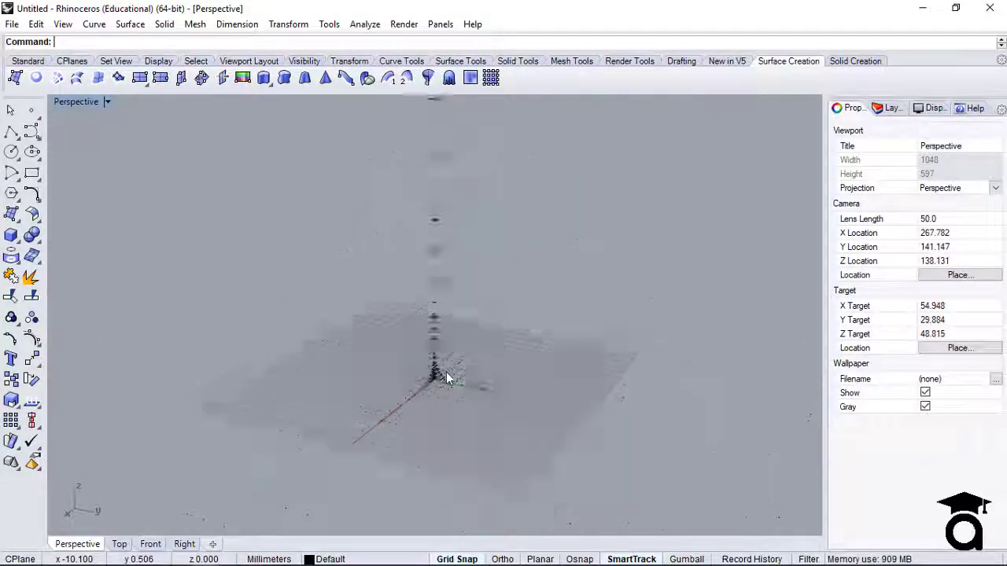
pyautogui.scroll(4, 446, 373)
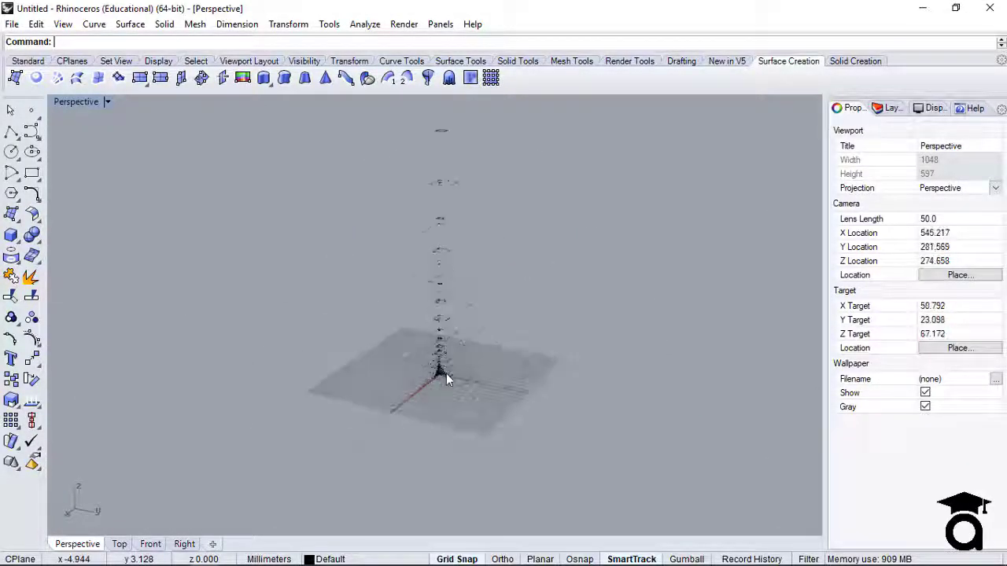
pyautogui.moveTo(530, 384); pyautogui.dragTo(759, 363, button='right')
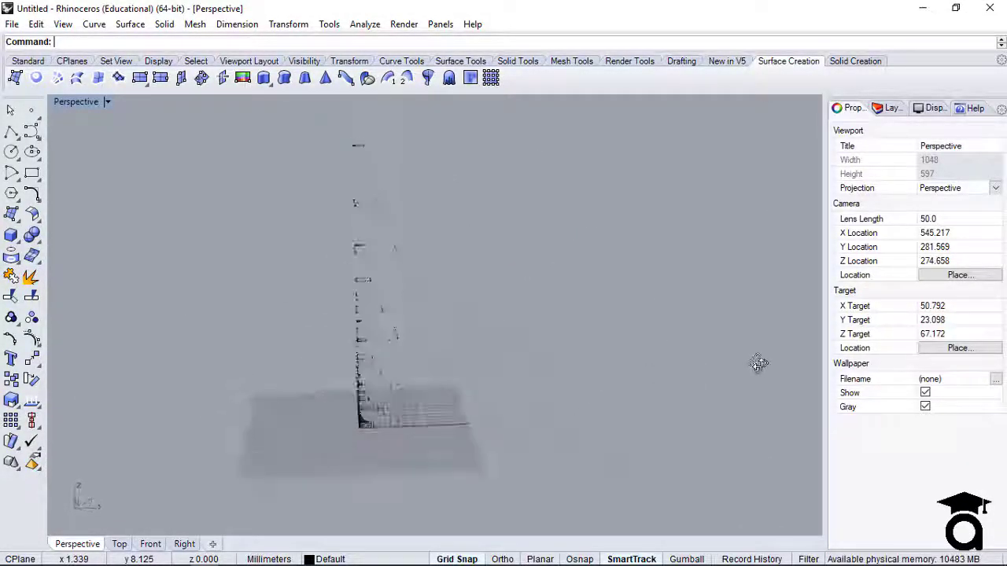
pyautogui.moveTo(334, 420); pyautogui.dragTo(408, 441, button='right')
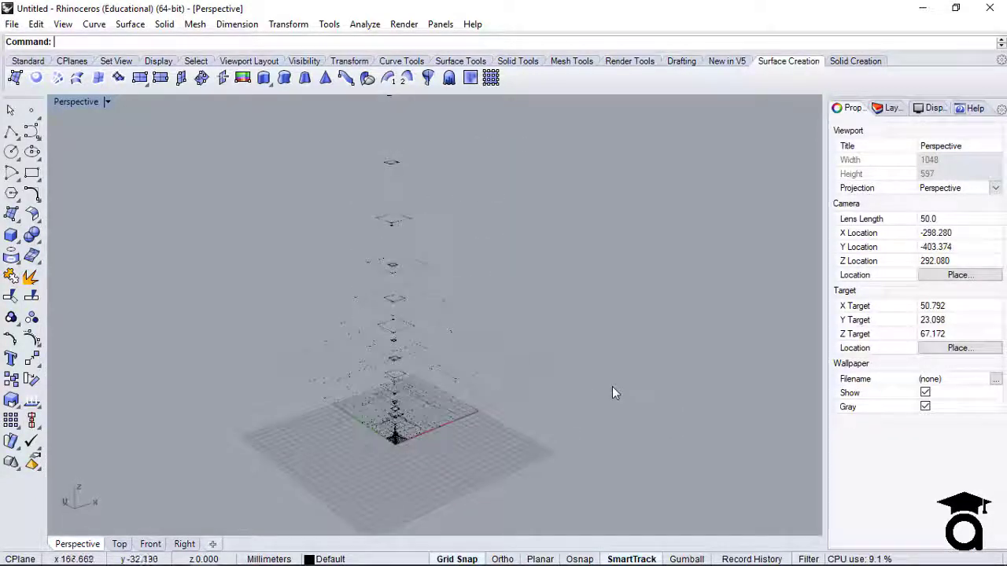
pyautogui.moveTo(496, 408); pyautogui.dragTo(547, 392, button='right')
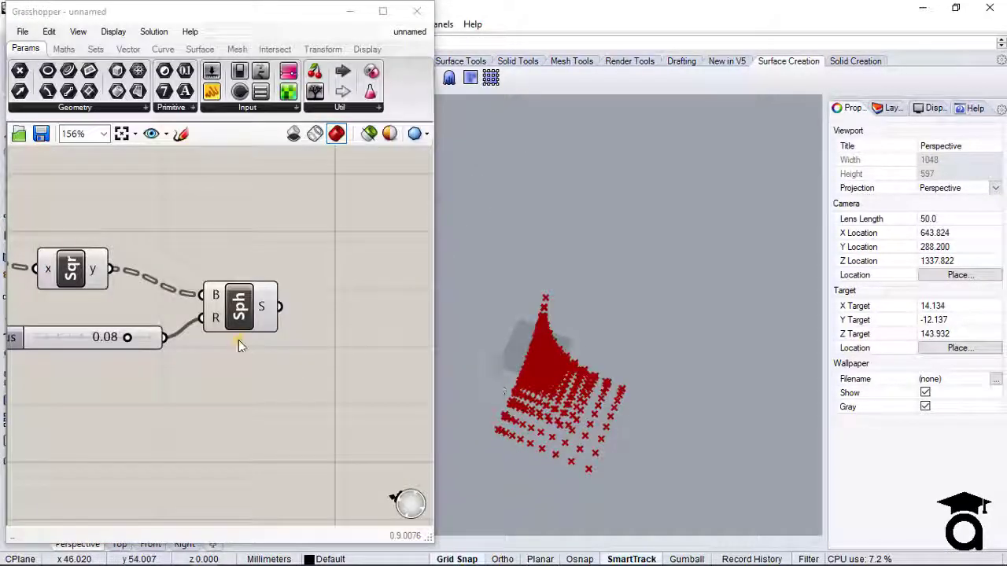
# Step: Return to Grasshopper and delete the Square component between the Divide and Sphere components
pyautogui.click(240, 337)
pyautogui.scroll(-5, 223, 247)
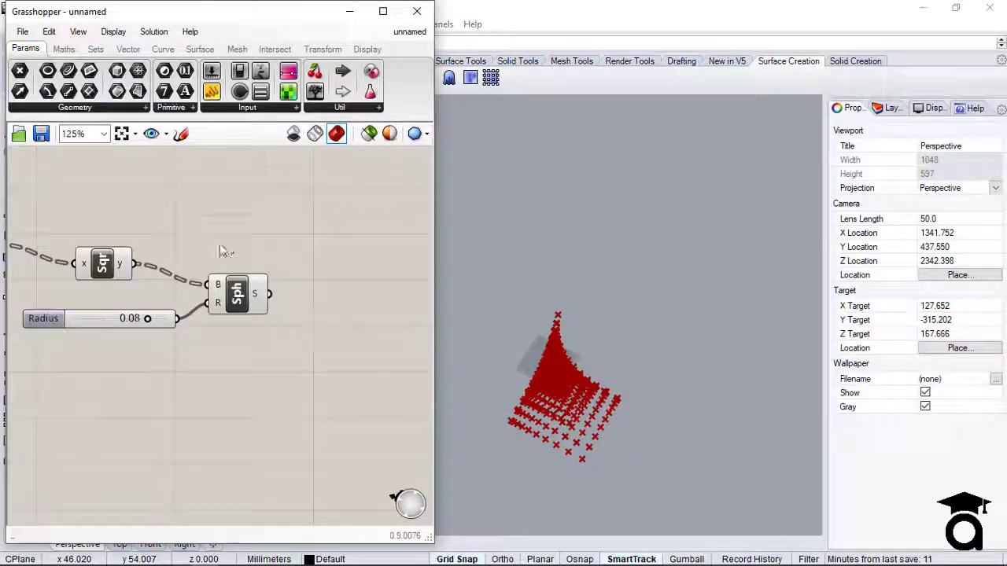
pyautogui.press('Delete')
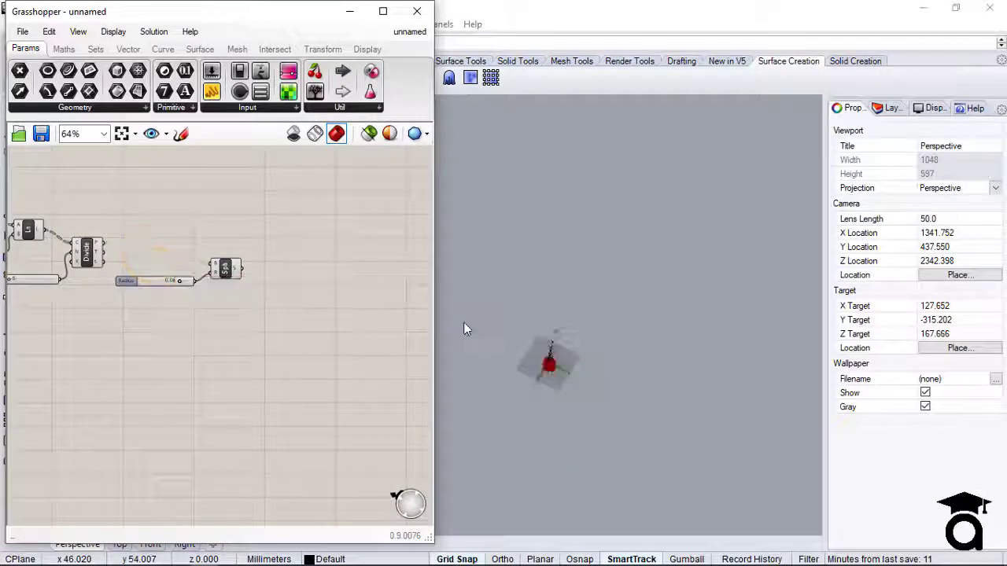
pyautogui.scroll(10, 604, 397)
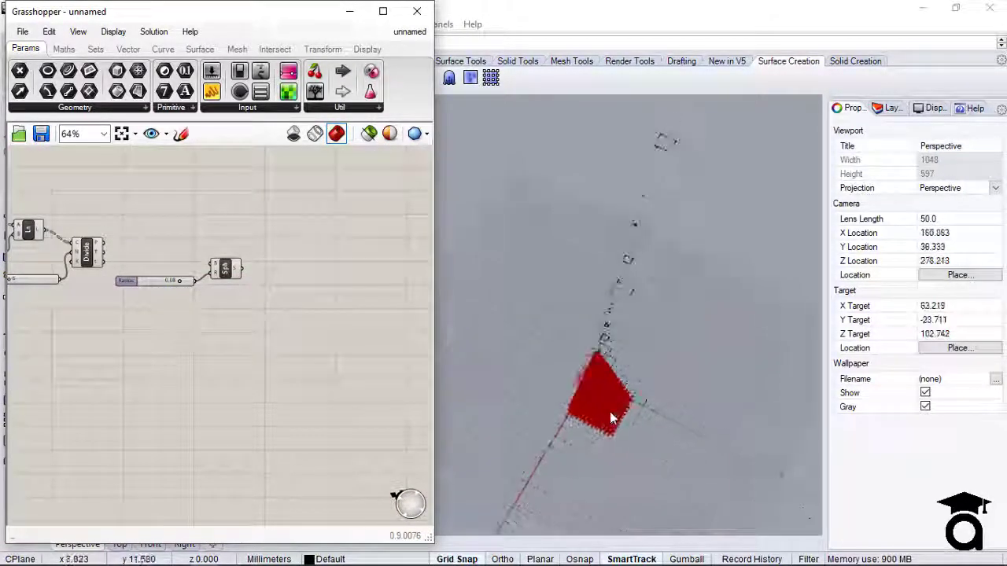
# Step: Delete the baked spheres from the Perspective view, leaving only the red Grasshopper pyramid preview
pyautogui.click(603, 282)
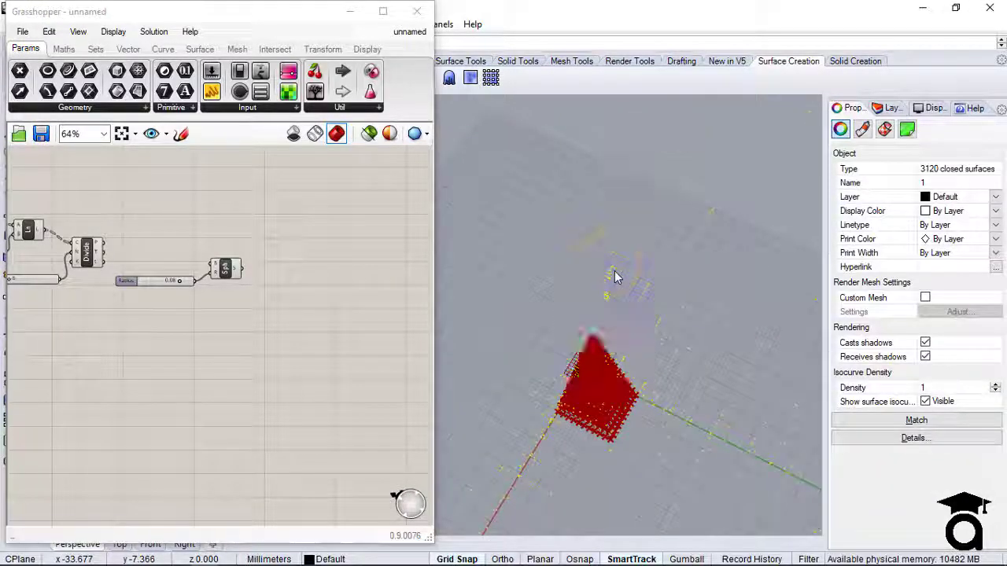
pyautogui.press('Escape')
pyautogui.moveTo(608, 397)
pyautogui.mouseDown(button='right')
pyautogui.moveTo(588, 431)
pyautogui.moveTo(660, 414)
pyautogui.moveTo(658, 286)
pyautogui.moveTo(593, 296)
pyautogui.moveTo(633, 305)
pyautogui.moveTo(586, 397)
pyautogui.moveTo(617, 395)
pyautogui.mouseUp(button='right')
pyautogui.scroll(5, 593, 301)
pyautogui.scroll(3, 593, 301)
pyautogui.scroll(-10, 633, 305)
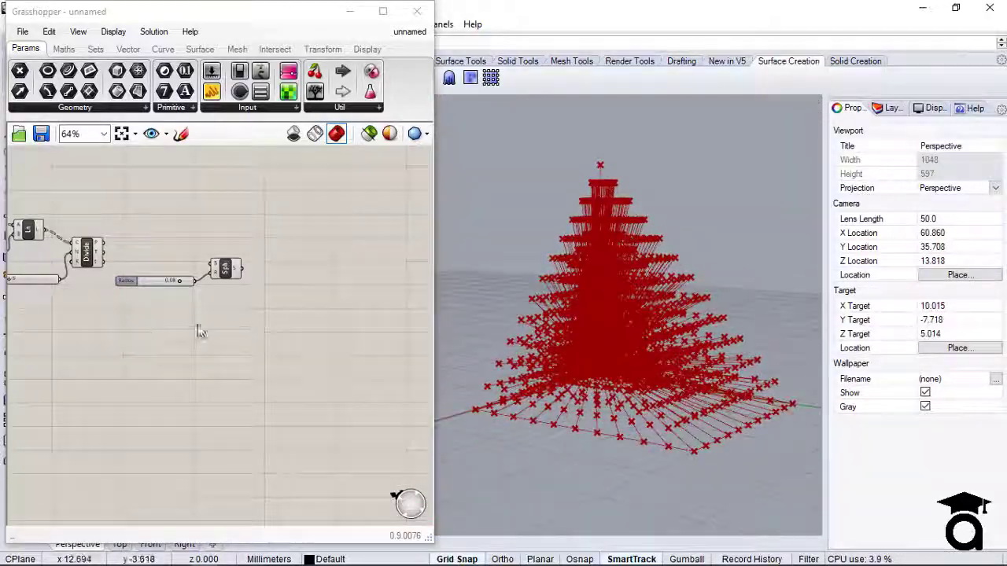
# Step: Move the Sphere component together with its Radius slider to a lower spot beside the second Divide component
pyautogui.click(199, 330)
pyautogui.scroll(4, 191, 265)
pyautogui.moveTo(263, 224); pyautogui.dragTo(192, 323)
pyautogui.moveTo(249, 277); pyautogui.dragTo(157, 355)
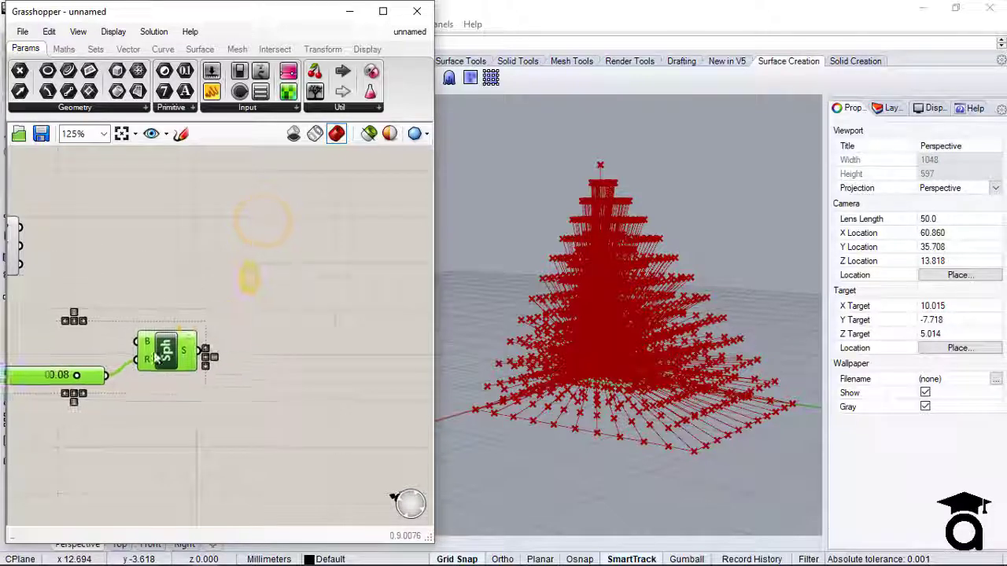
pyautogui.moveTo(769, 407)
pyautogui.mouseDown(button='right')
pyautogui.moveTo(760, 365)
pyautogui.moveTo(732, 354)
pyautogui.moveTo(775, 398)
pyautogui.mouseUp(button='right')
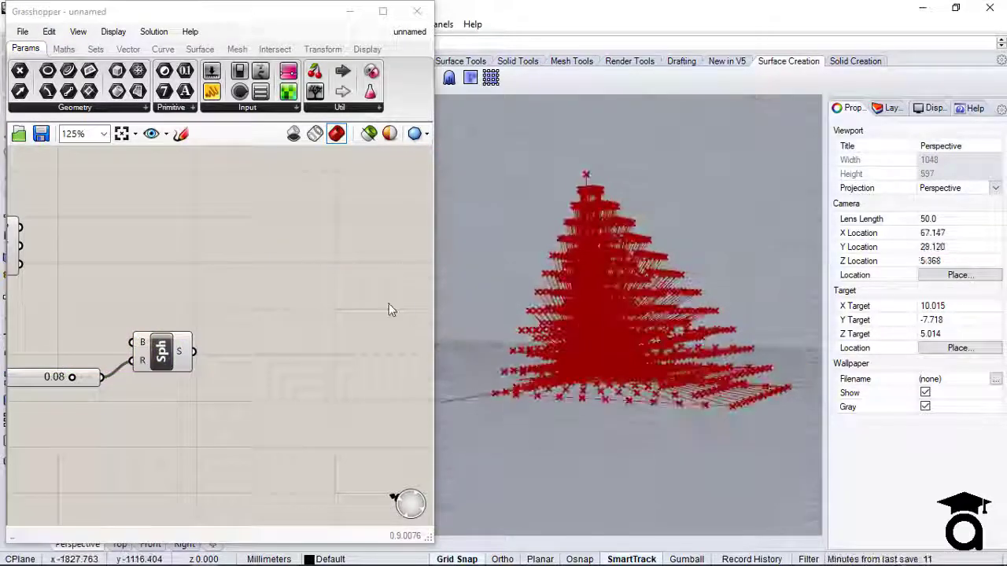
pyautogui.moveTo(660, 361); pyautogui.dragTo(638, 421, button='right')
# Step: Turn off the preview of the Divide component fed by the Ln component
pyautogui.click(356, 269)
pyautogui.scroll(-3, 403, 290)
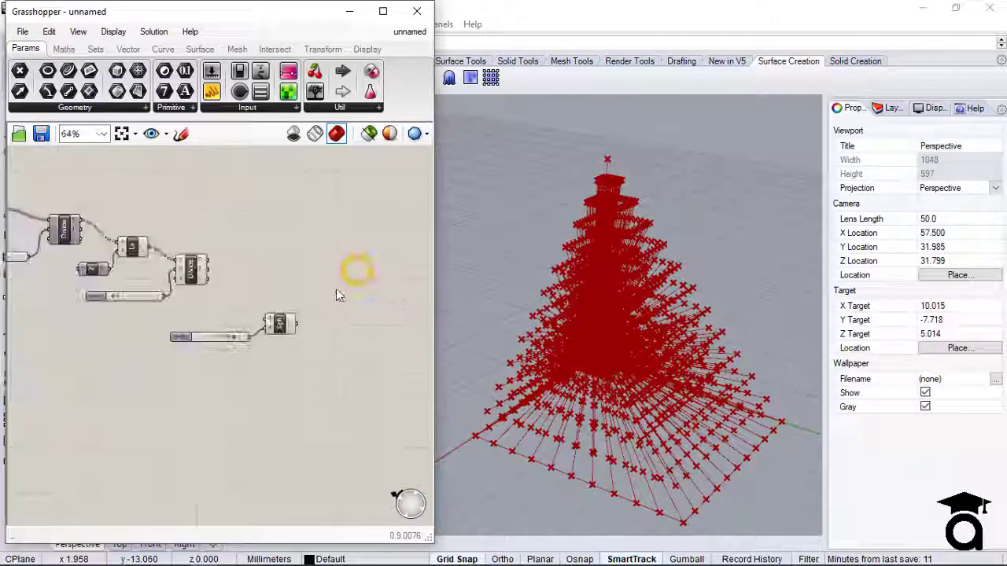
pyautogui.scroll(3, 95, 278)
pyautogui.rightClick(167, 209)
pyautogui.click(239, 187)
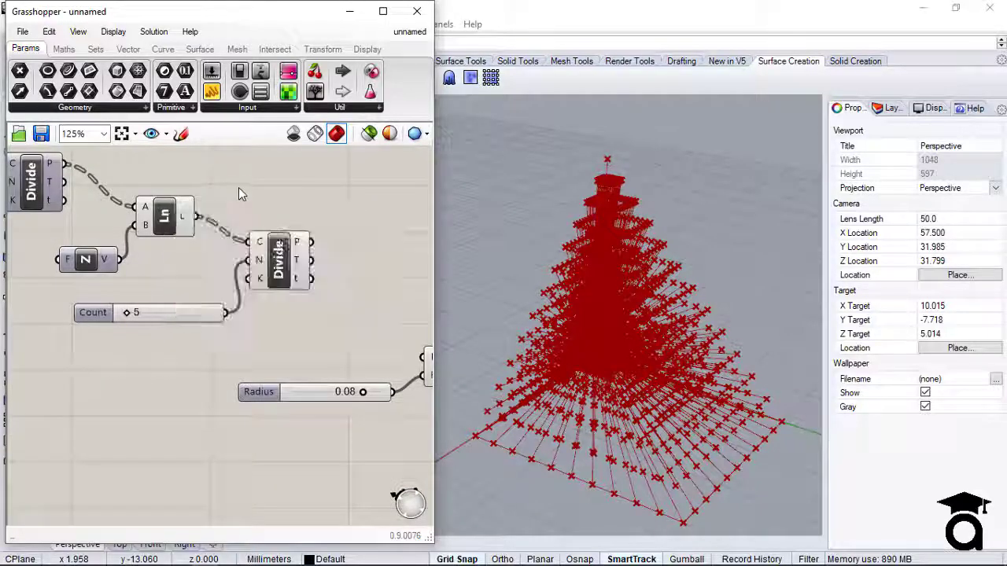
pyautogui.click(310, 280)
pyautogui.moveTo(579, 359); pyautogui.dragTo(629, 385, button='right')
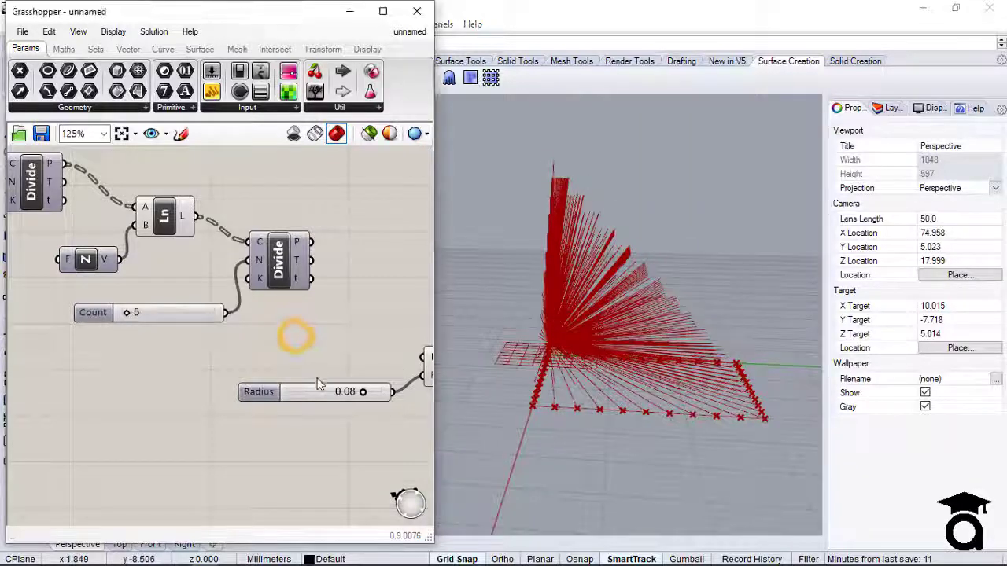
# Step: Disable the second Divide component and move it below the Count slider
pyautogui.rightClick(282, 272)
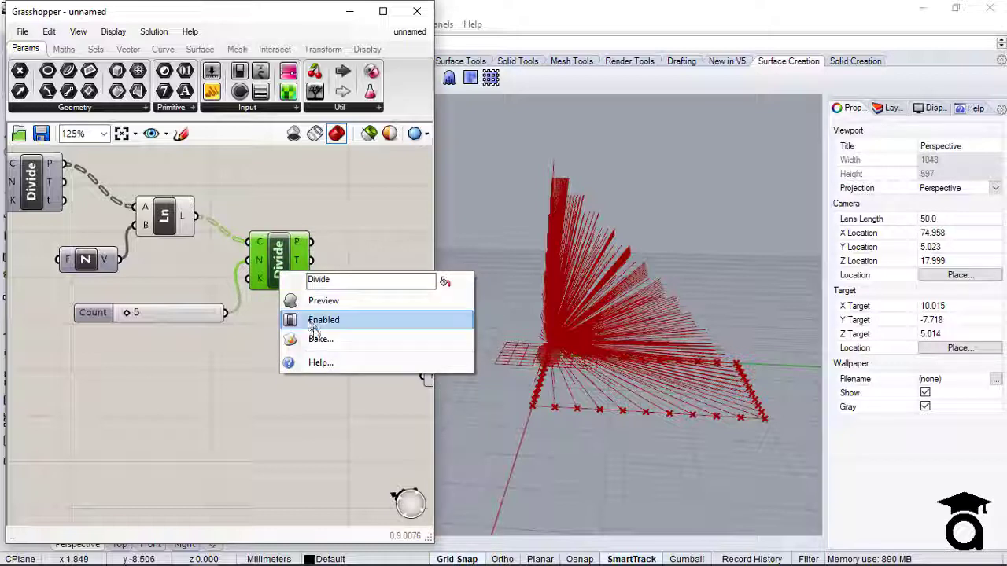
pyautogui.click(313, 320)
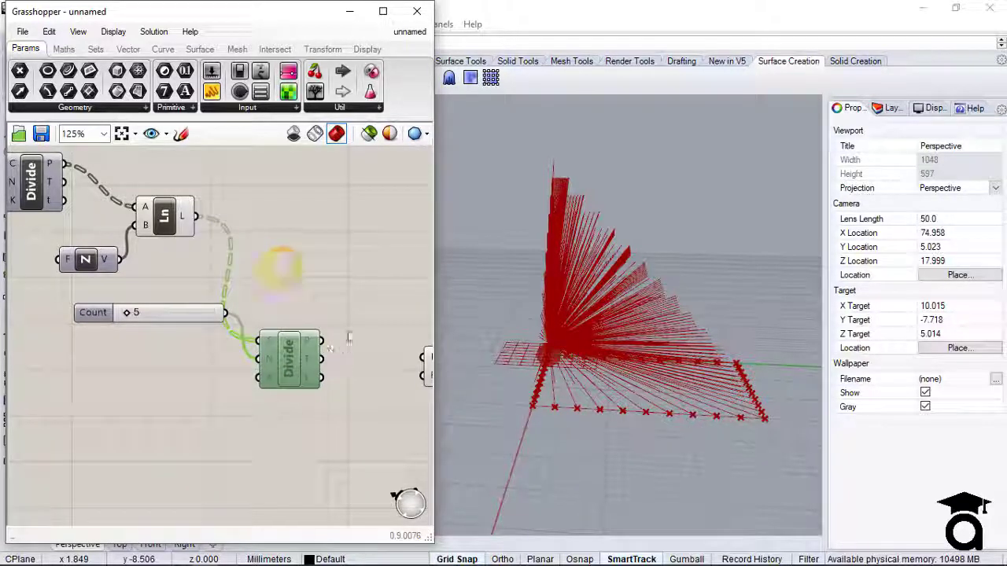
pyautogui.scroll(-1, 328, 261)
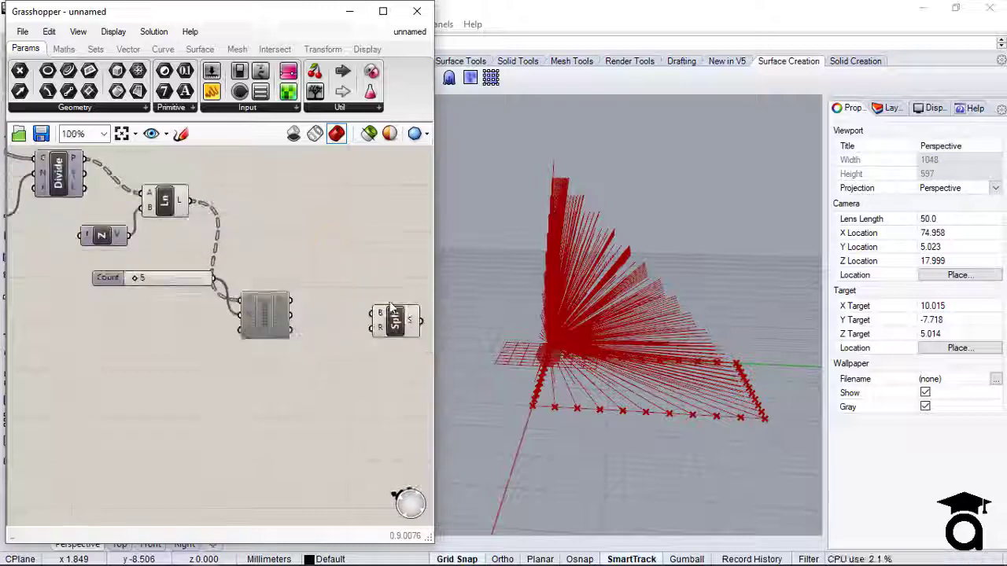
# Step: Connect the Ln component's L output to the Sphere's B input and reposition the Sphere component
pyautogui.scroll(3, 346, 277)
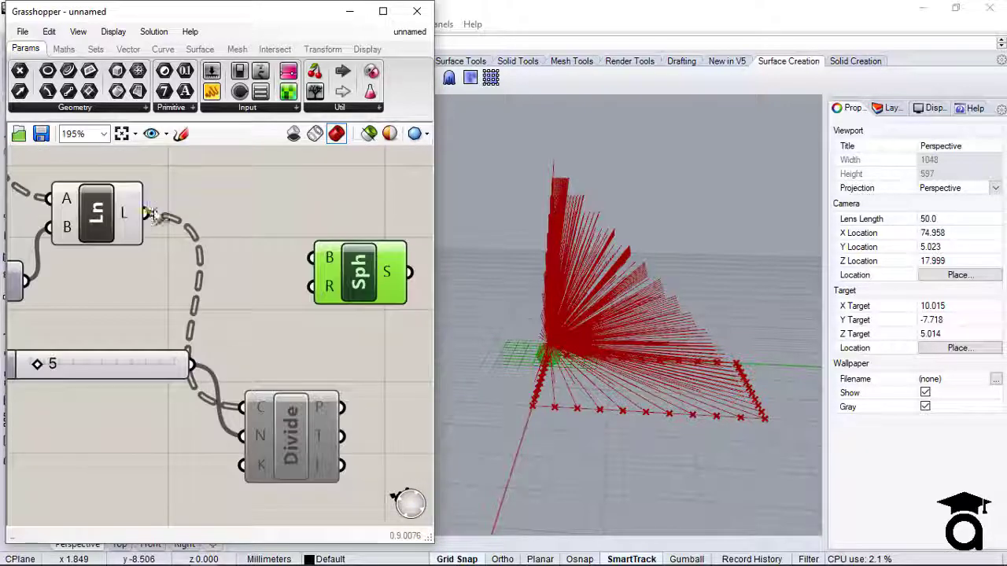
pyautogui.moveTo(306, 267); pyautogui.dragTo(312, 258)
pyautogui.click(291, 289)
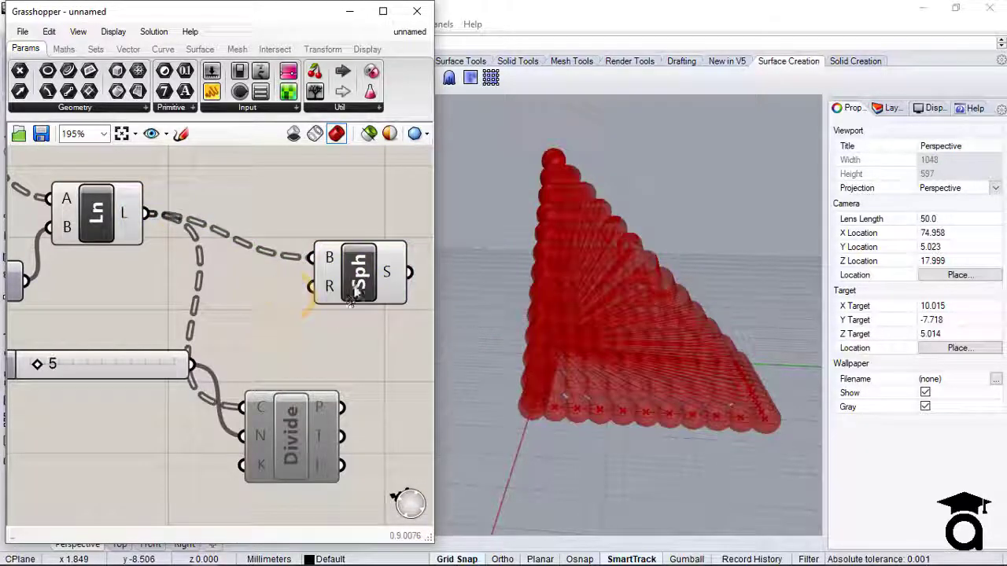
pyautogui.moveTo(352, 297); pyautogui.dragTo(380, 261)
# Step: Add a number slider set to 0.1 and connect it to the Sphere's R input
pyautogui.doubleClick(325, 292)
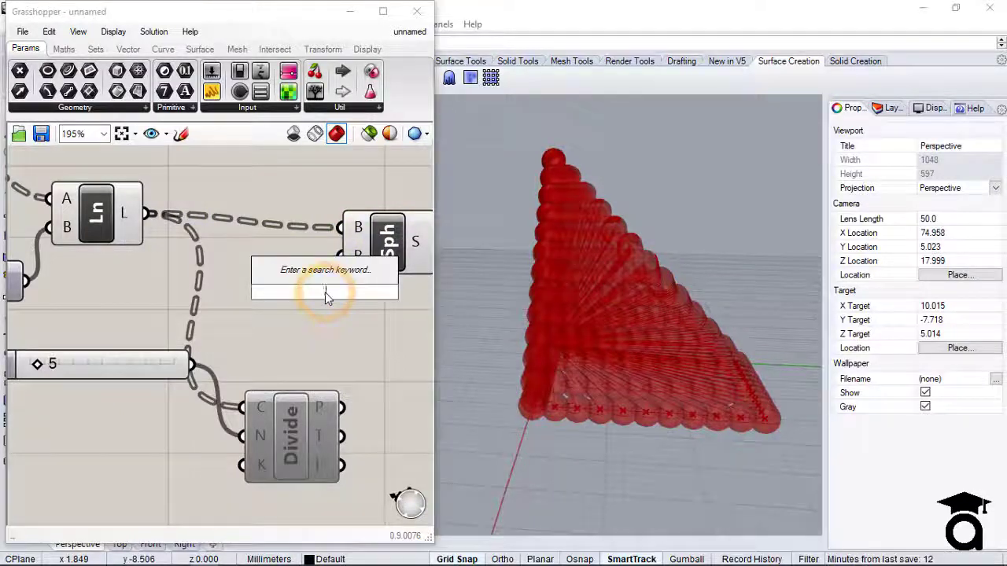
pyautogui.write('0.1')
pyautogui.press('Return')
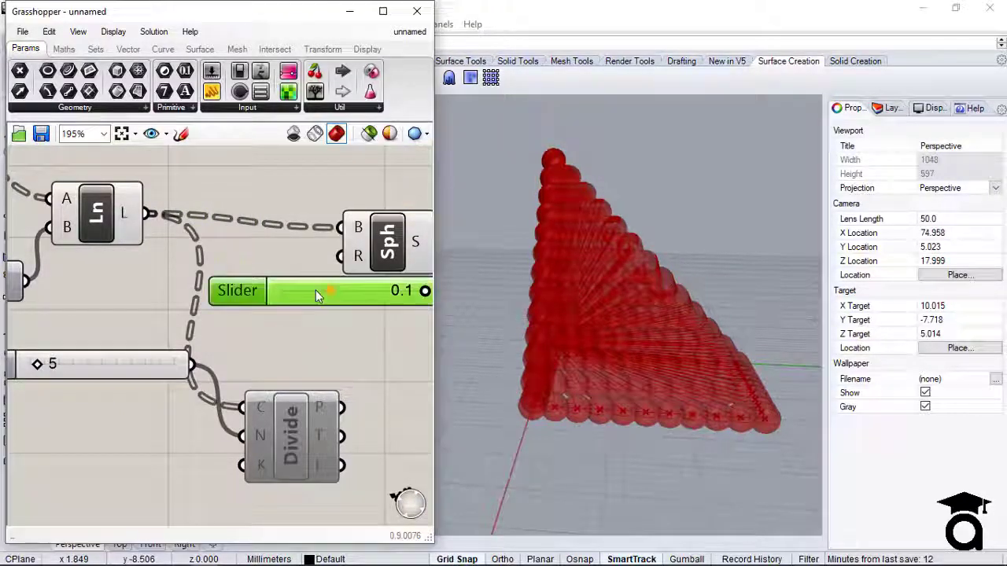
pyautogui.moveTo(318, 291); pyautogui.dragTo(275, 286)
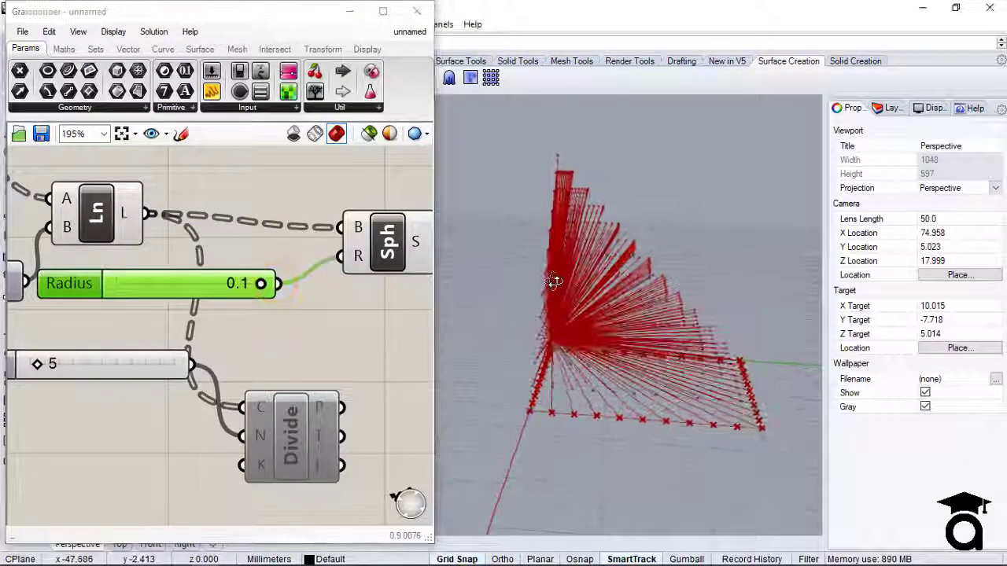
# Step: Inspect the small spheres along the line fan up close and from another angle in the Perspective view
pyautogui.scroll(10, 682, 260)
pyautogui.scroll(-12, 682, 217)
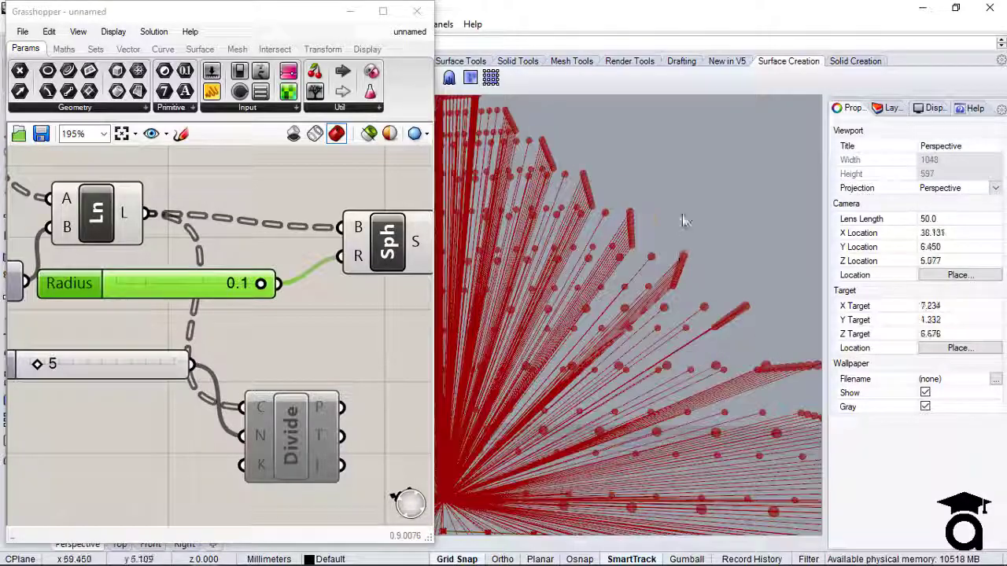
pyautogui.click(681, 217)
pyautogui.click(318, 338)
pyautogui.moveTo(614, 267); pyautogui.dragTo(564, 382, button='right')
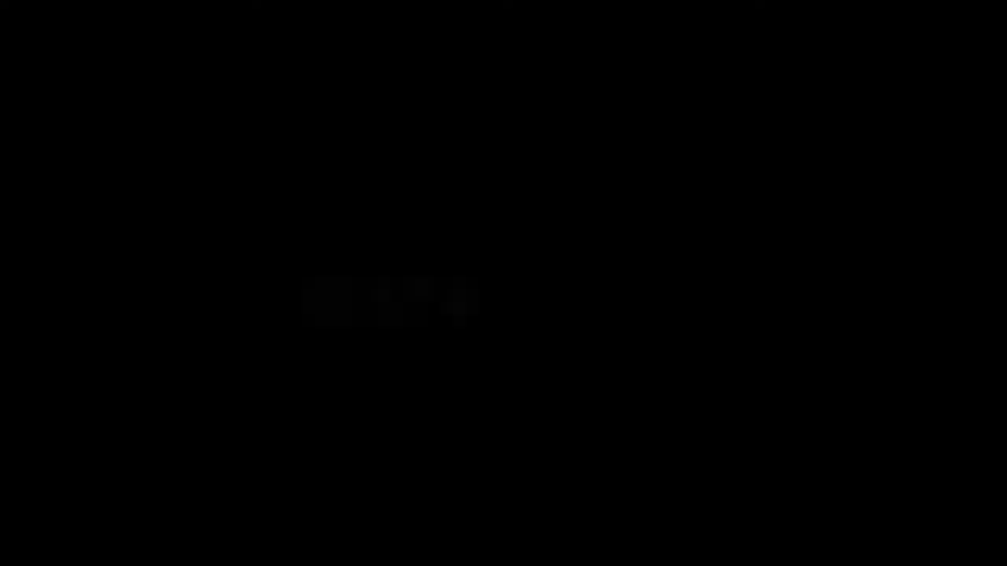